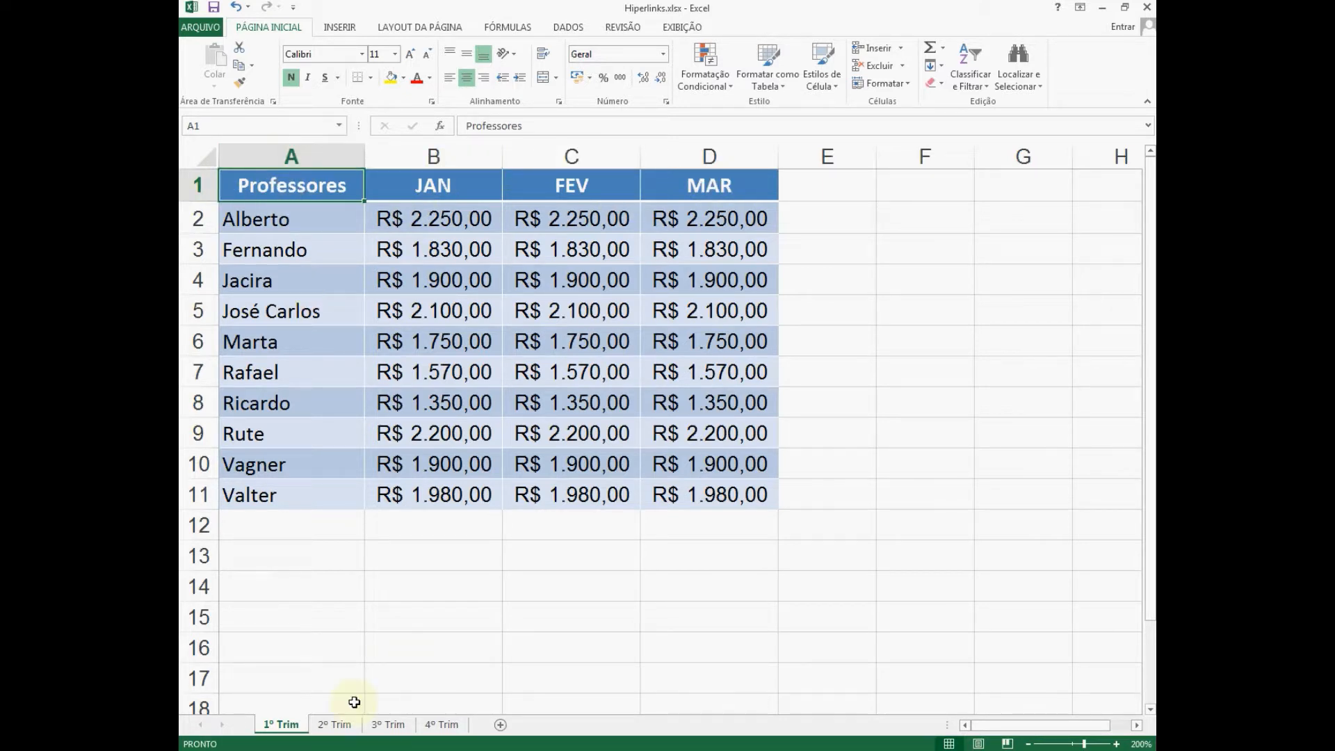
# Review the teachers' monthly payment tables on the 1º Trim, 2º Trim, 3º Trim and 4º Trim sheets.
pyautogui.click(338, 725)
pyautogui.click(397, 726)
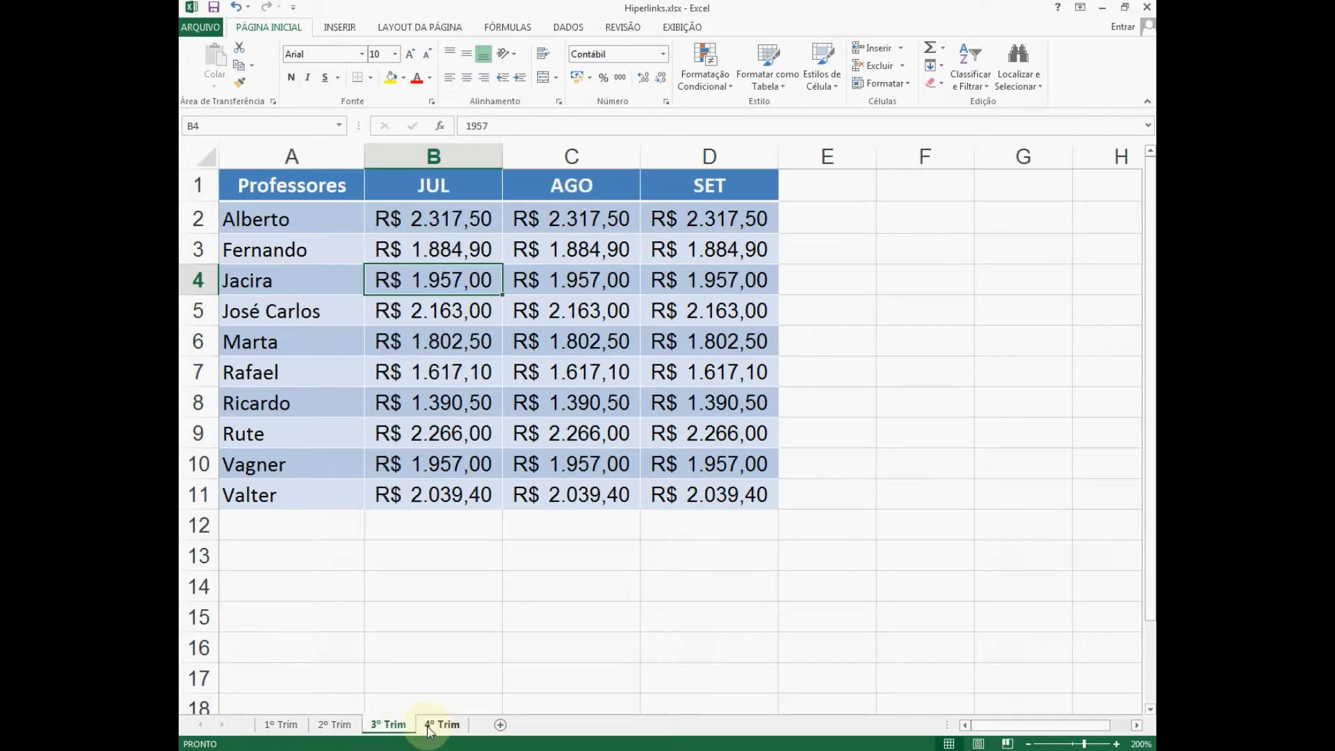
pyautogui.click(440, 726)
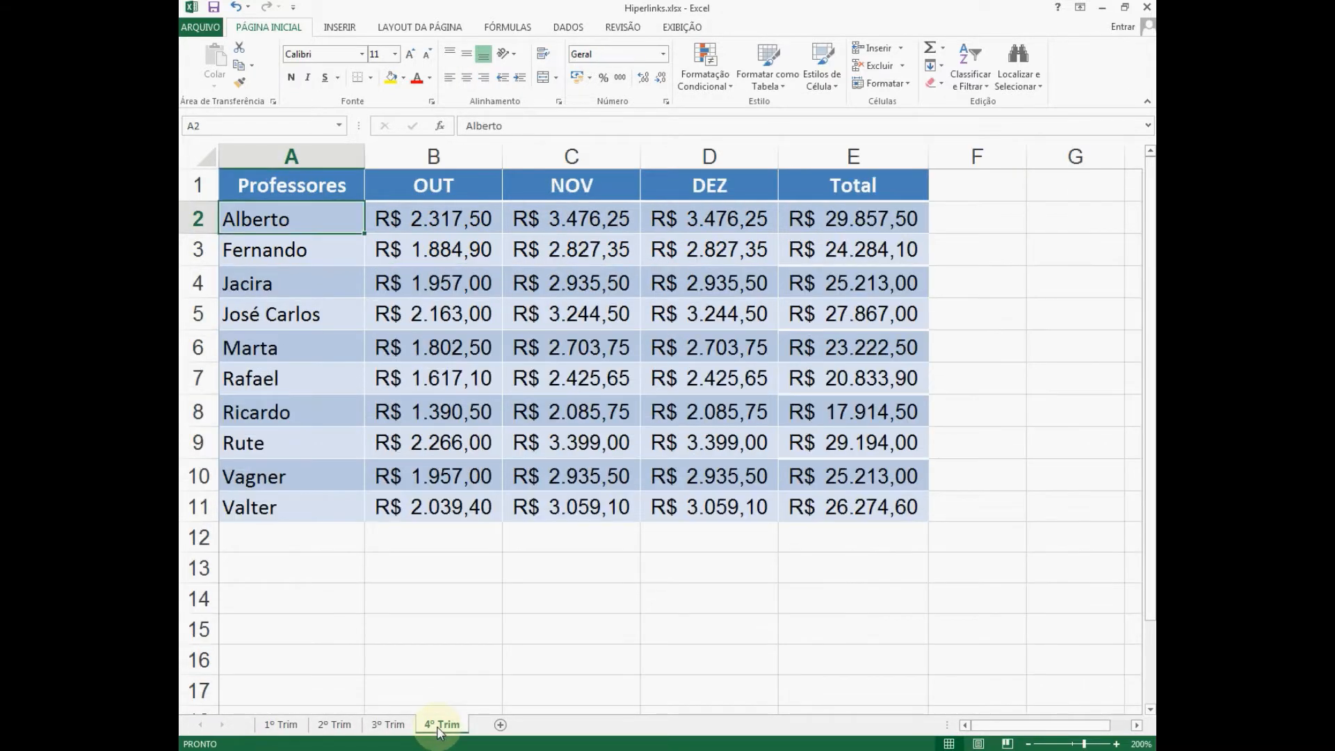
pyautogui.click(287, 725)
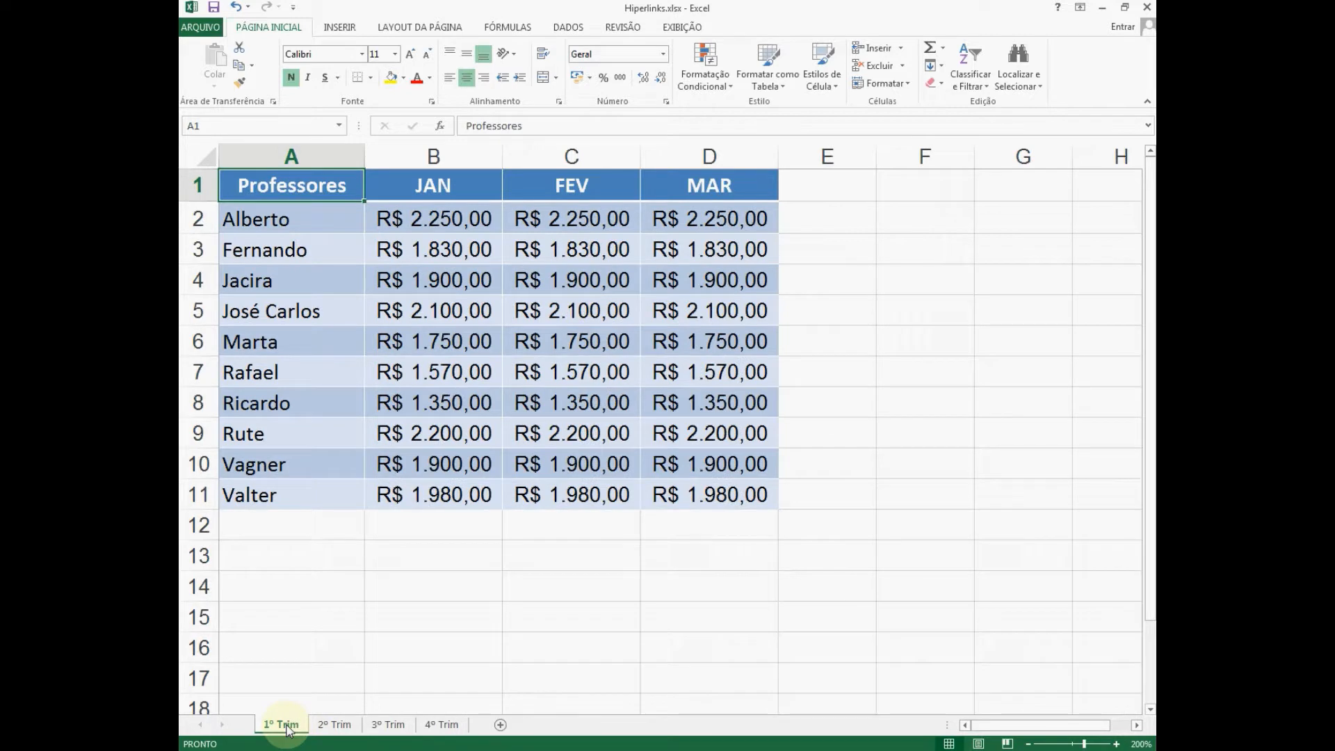
pyautogui.click(304, 217)
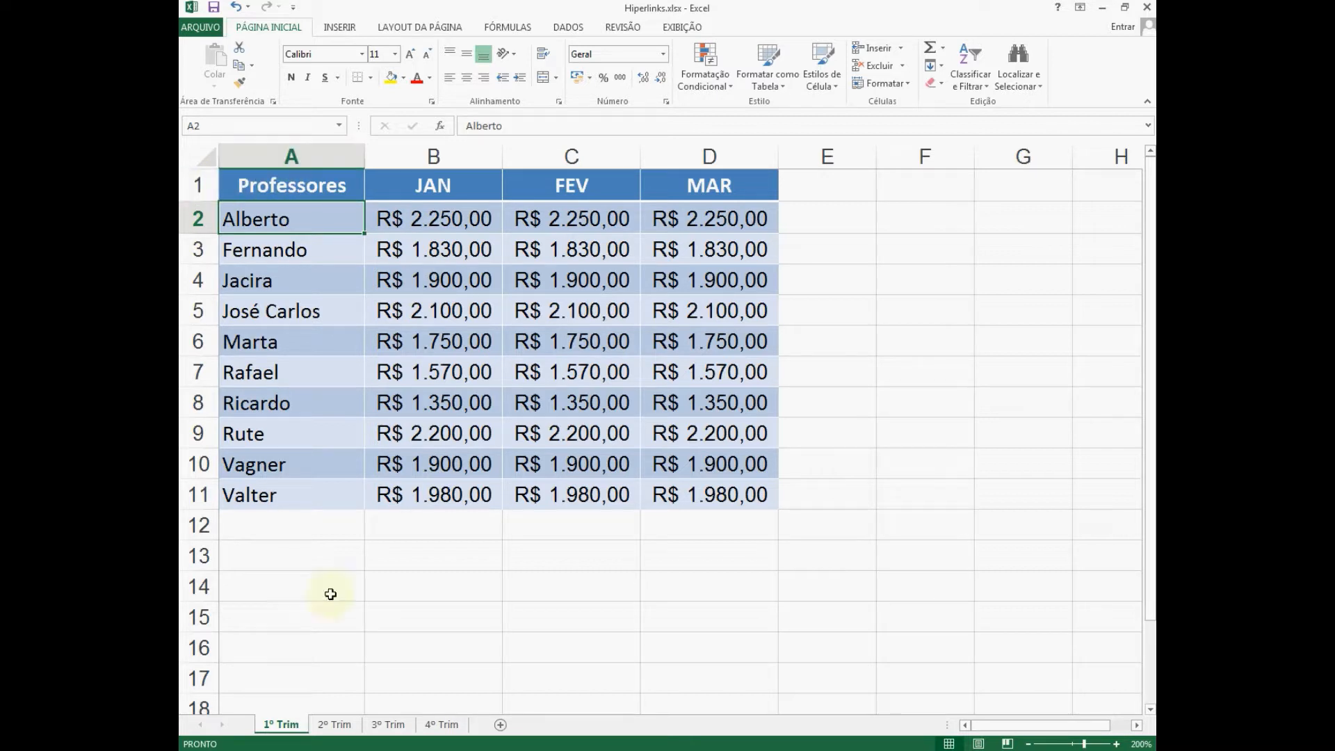
pyautogui.click(336, 725)
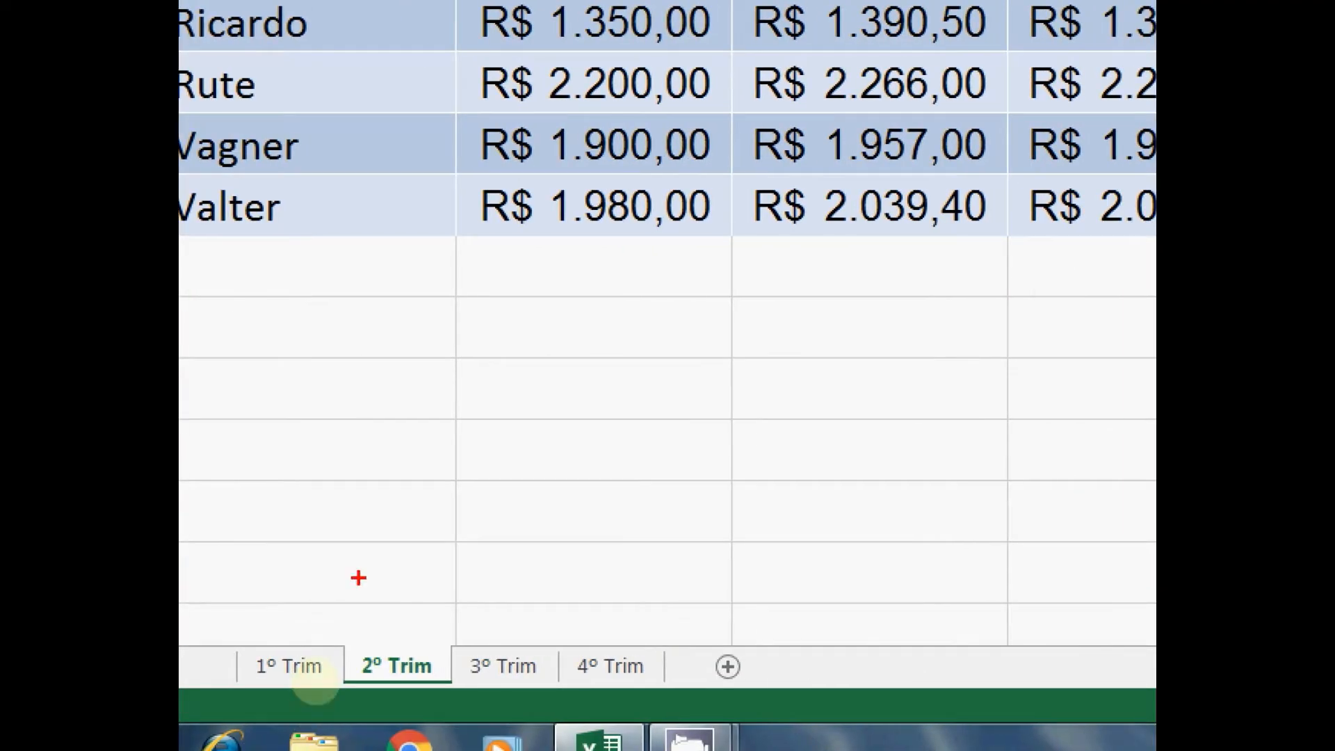
pyautogui.moveTo(335, 634)
pyautogui.mouseDown()
pyautogui.moveTo(390, 686)
pyautogui.moveTo(465, 694)
pyautogui.mouseUp()
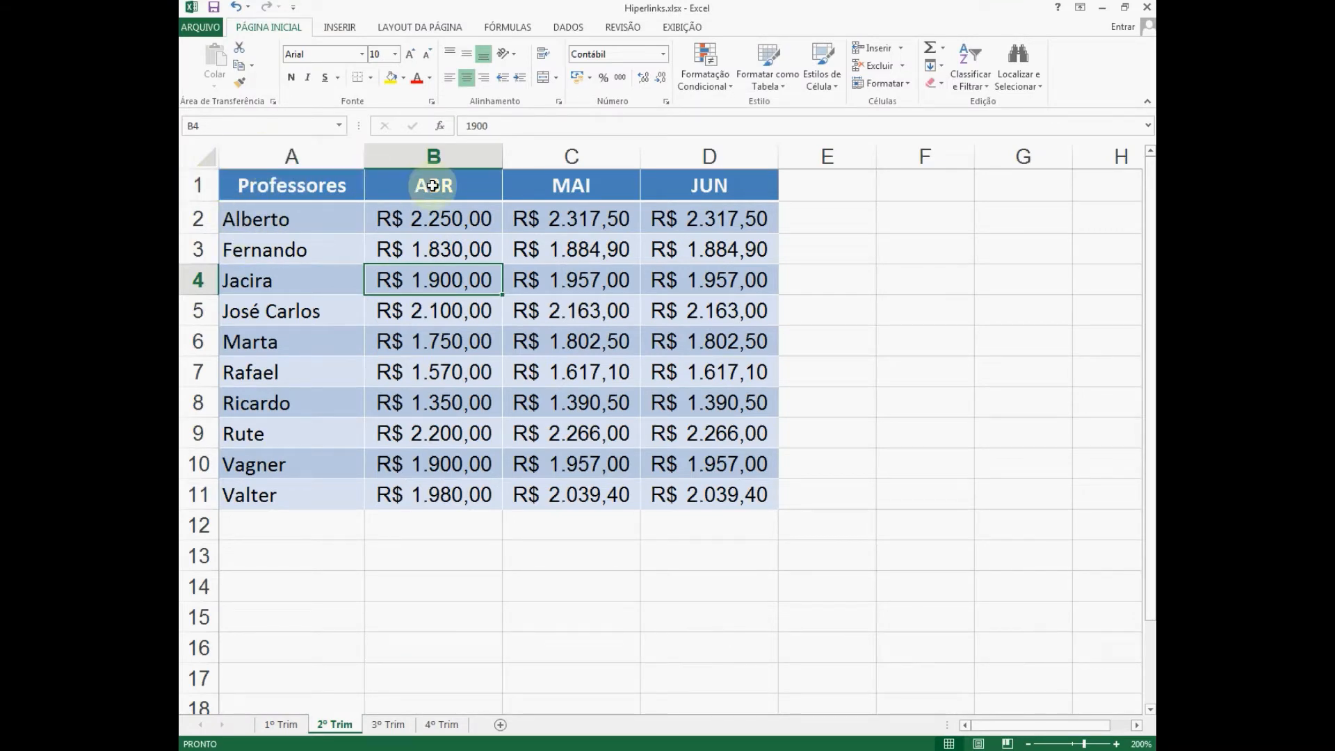
pyautogui.click(383, 731)
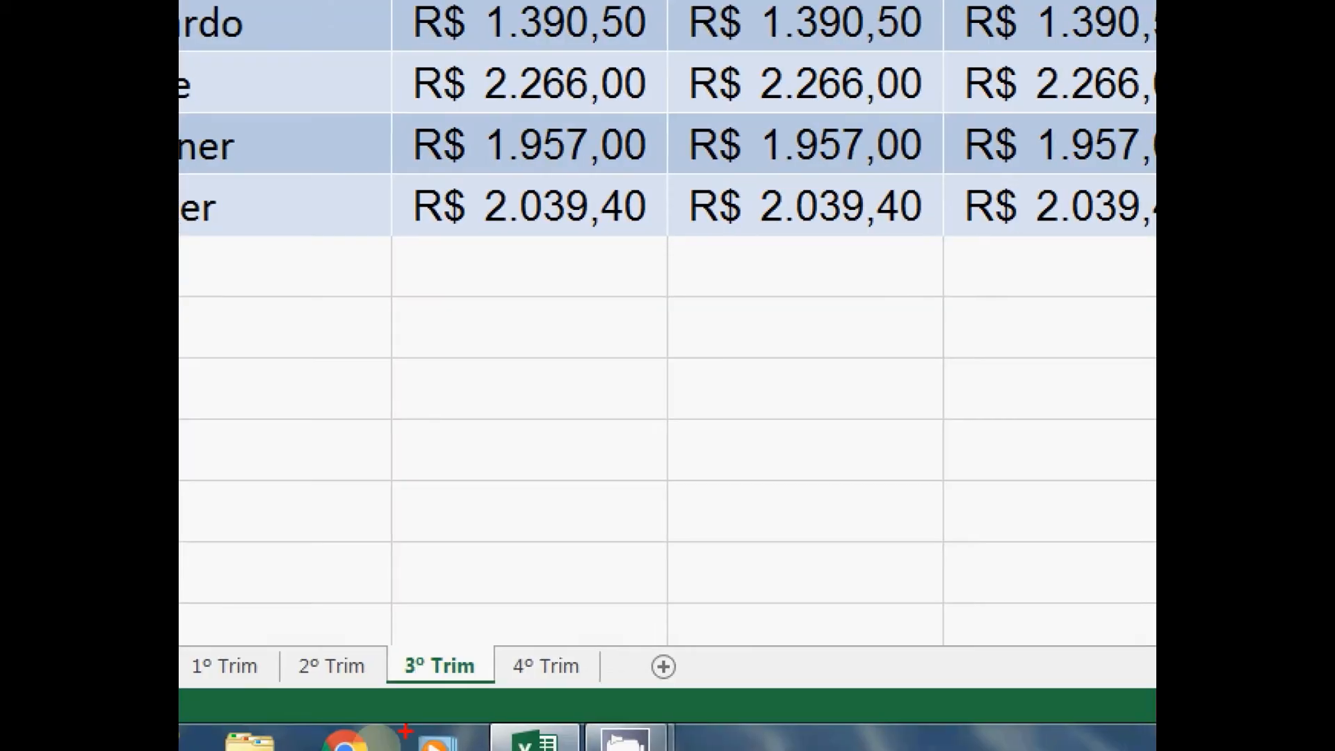
pyautogui.moveTo(383, 635)
pyautogui.mouseDown()
pyautogui.moveTo(444, 691)
pyautogui.moveTo(500, 693)
pyautogui.mouseUp()
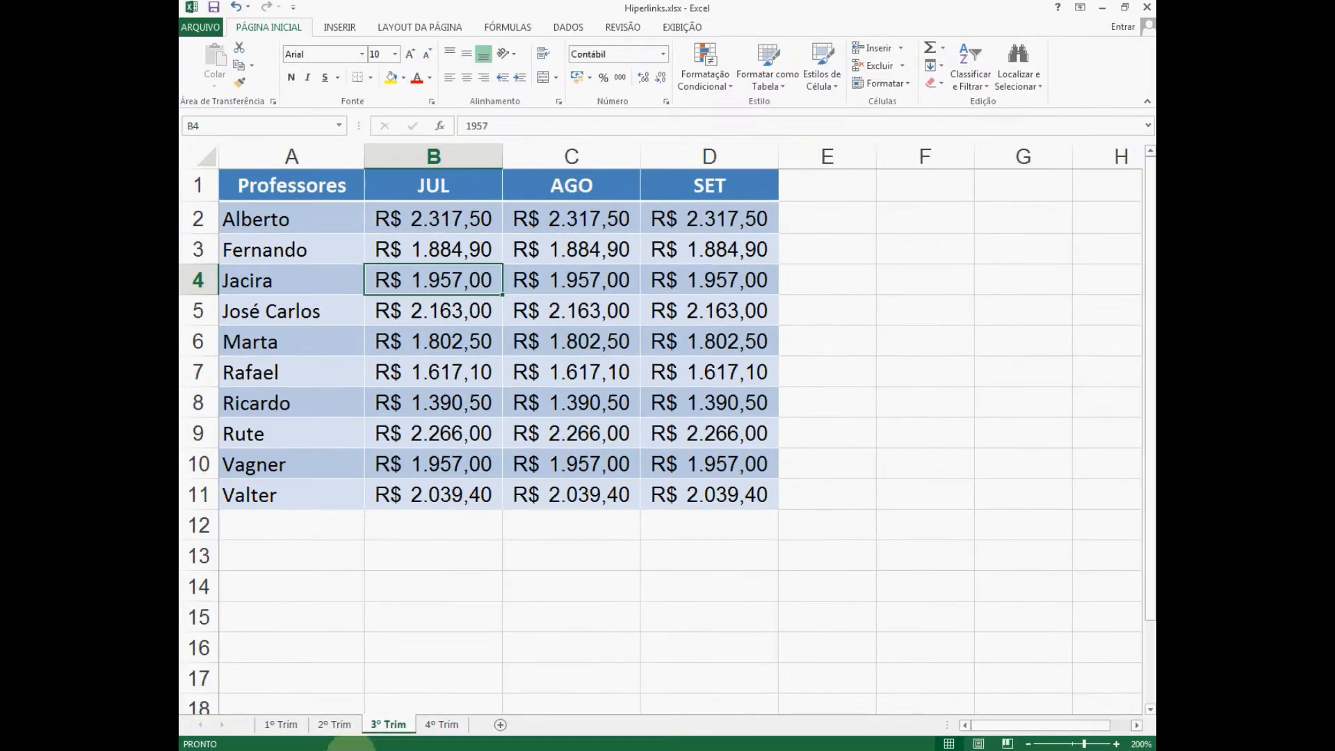
pyautogui.click(432, 725)
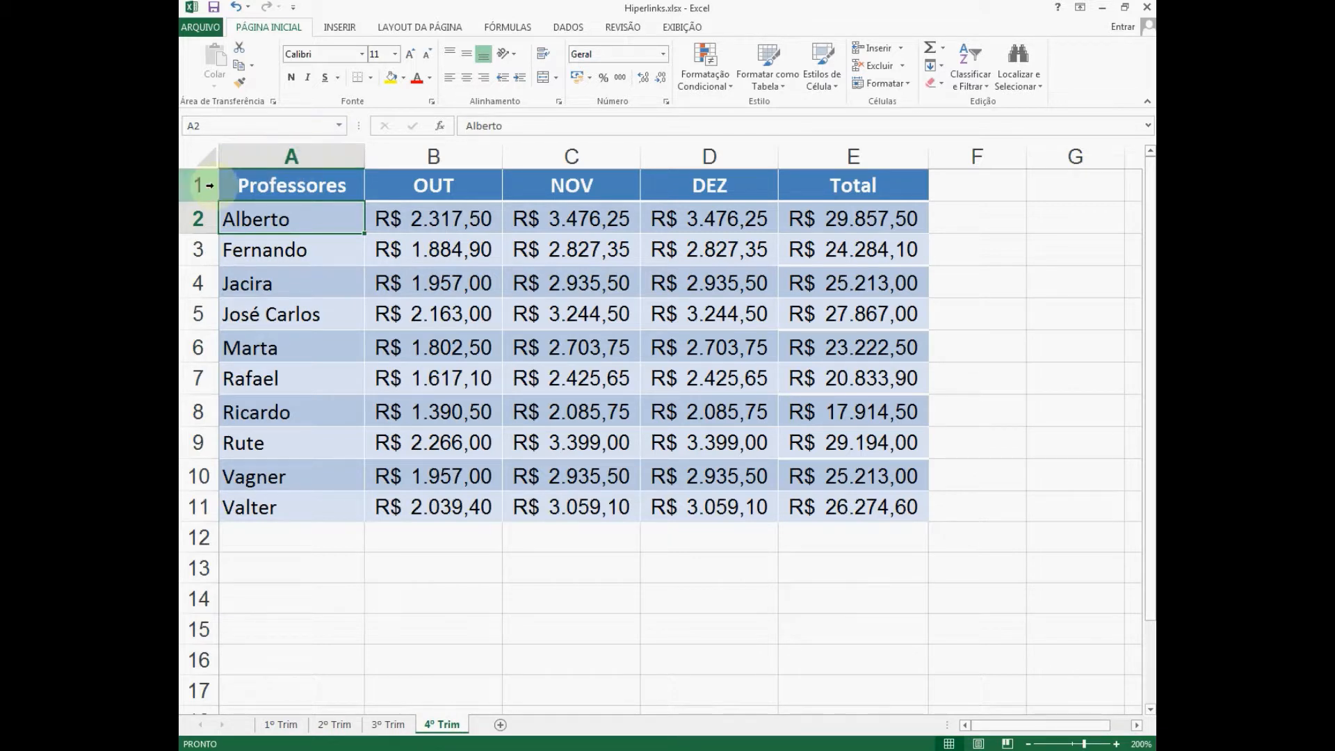
# Group all sheets from 1º Trim to 4º Trim and insert a blank row above the table's header row.
pyautogui.click(282, 725)
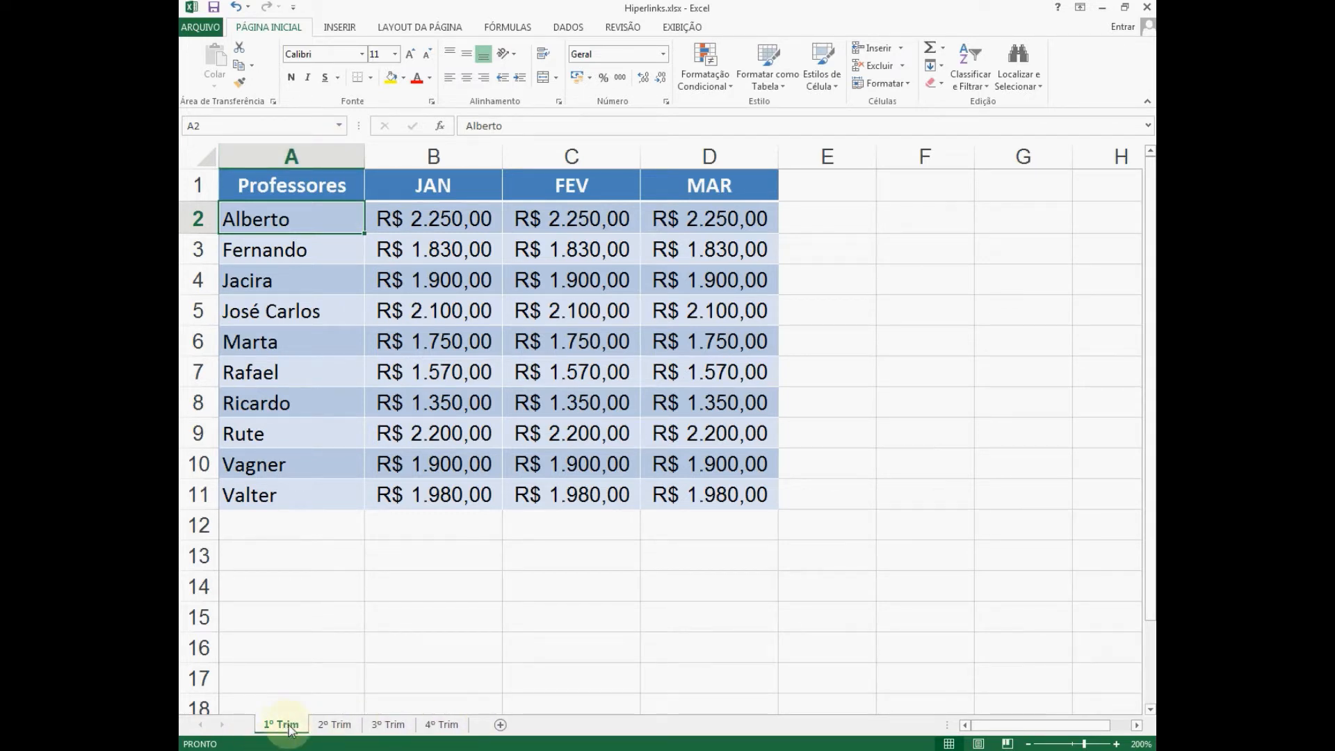
pyautogui.keyDown('shift'); pyautogui.click(443, 728); pyautogui.keyUp('shift')
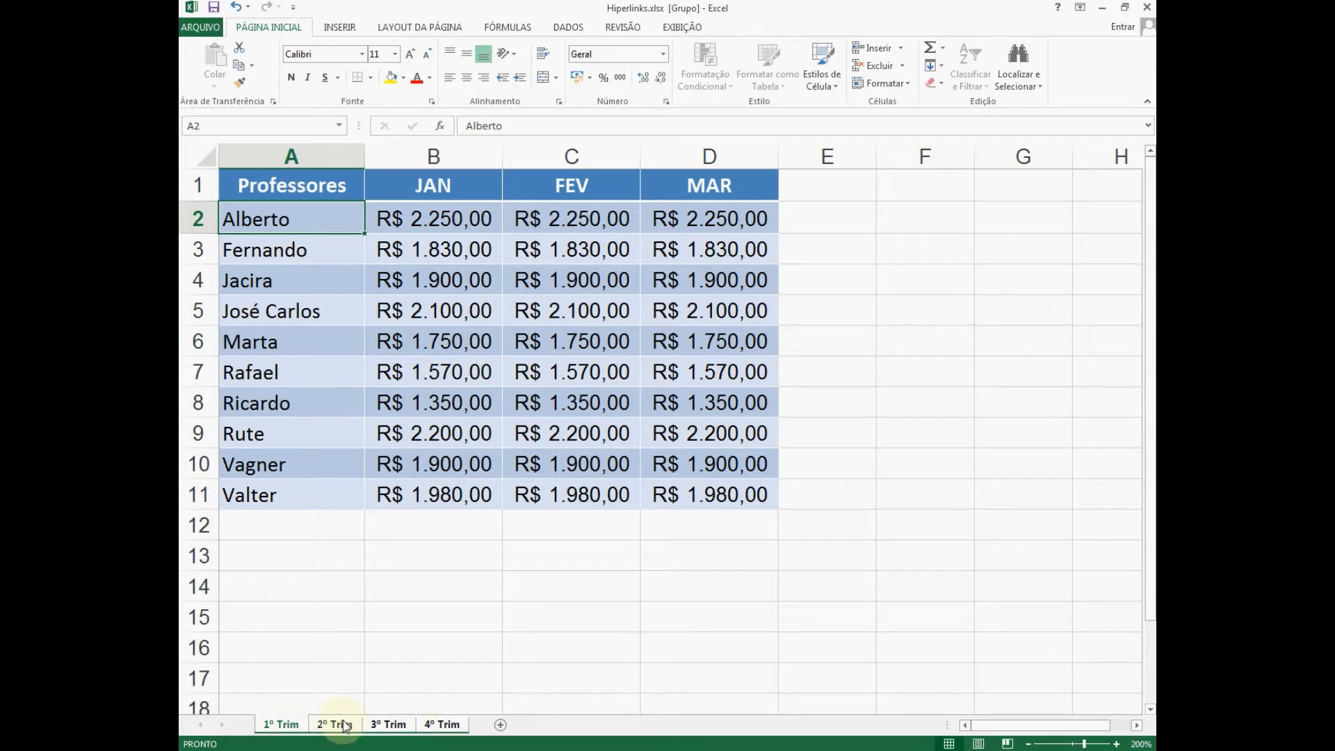
pyautogui.rightClick(194, 183)
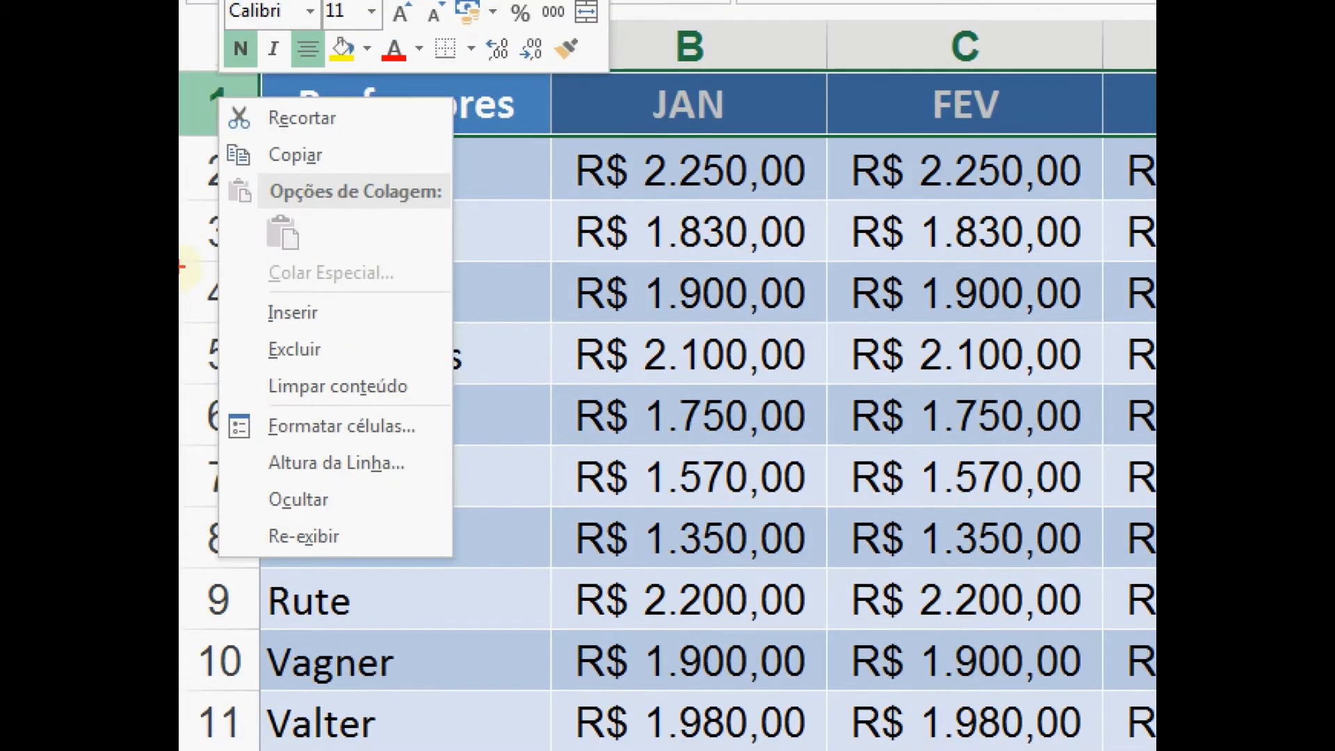
pyautogui.moveTo(239, 295); pyautogui.dragTo(349, 332)
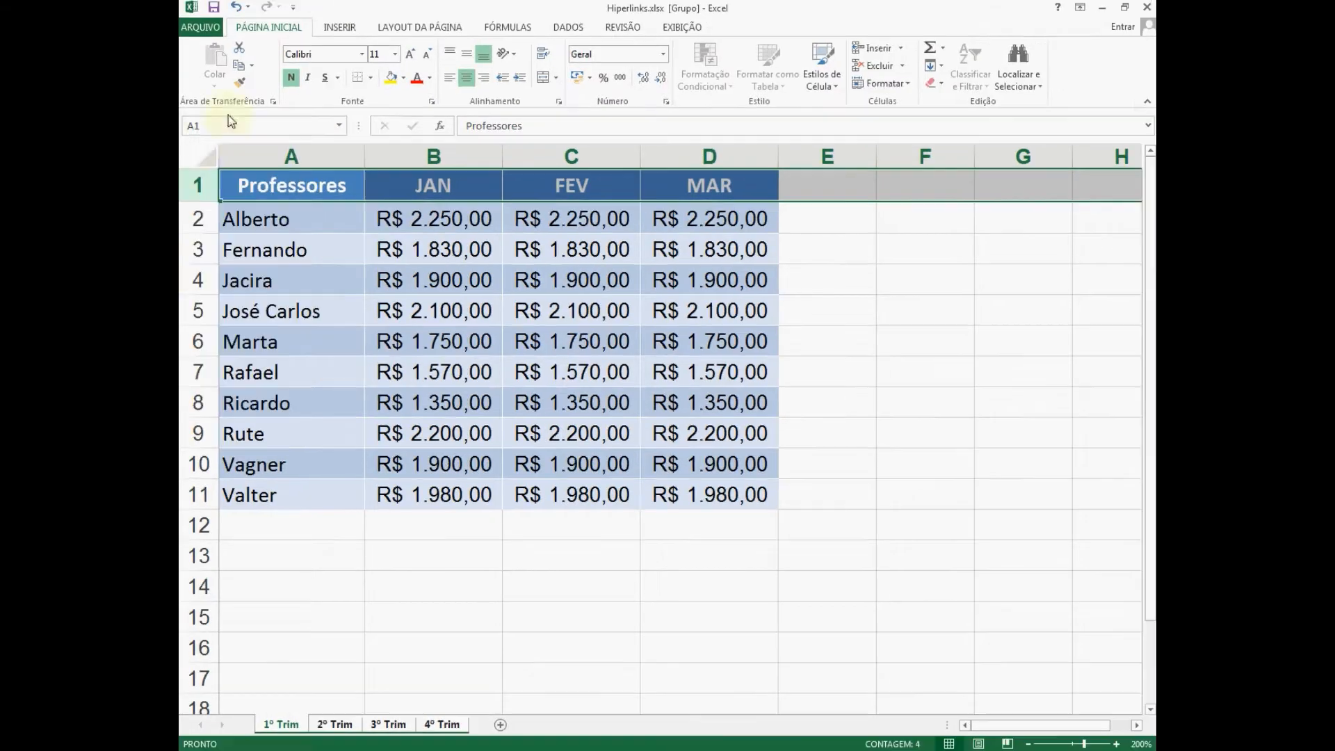
pyautogui.rightClick(198, 185)
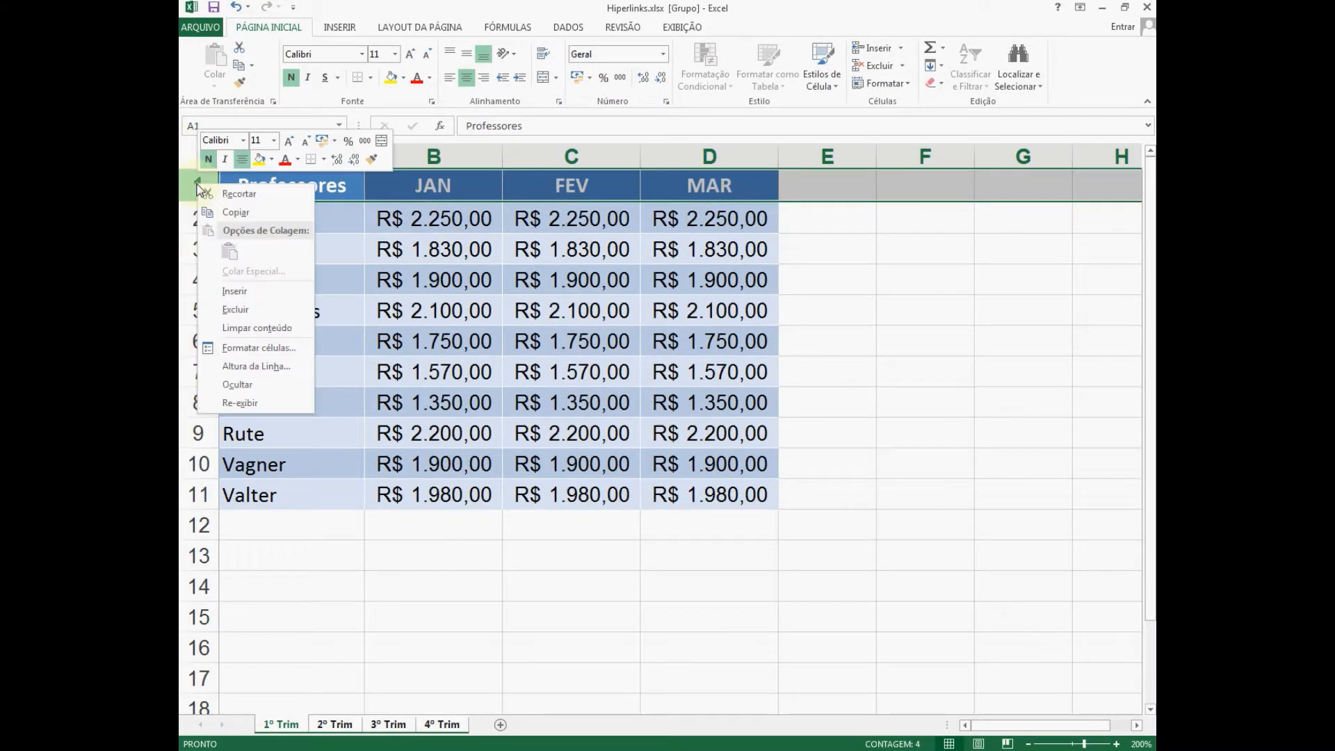
pyautogui.click(235, 291)
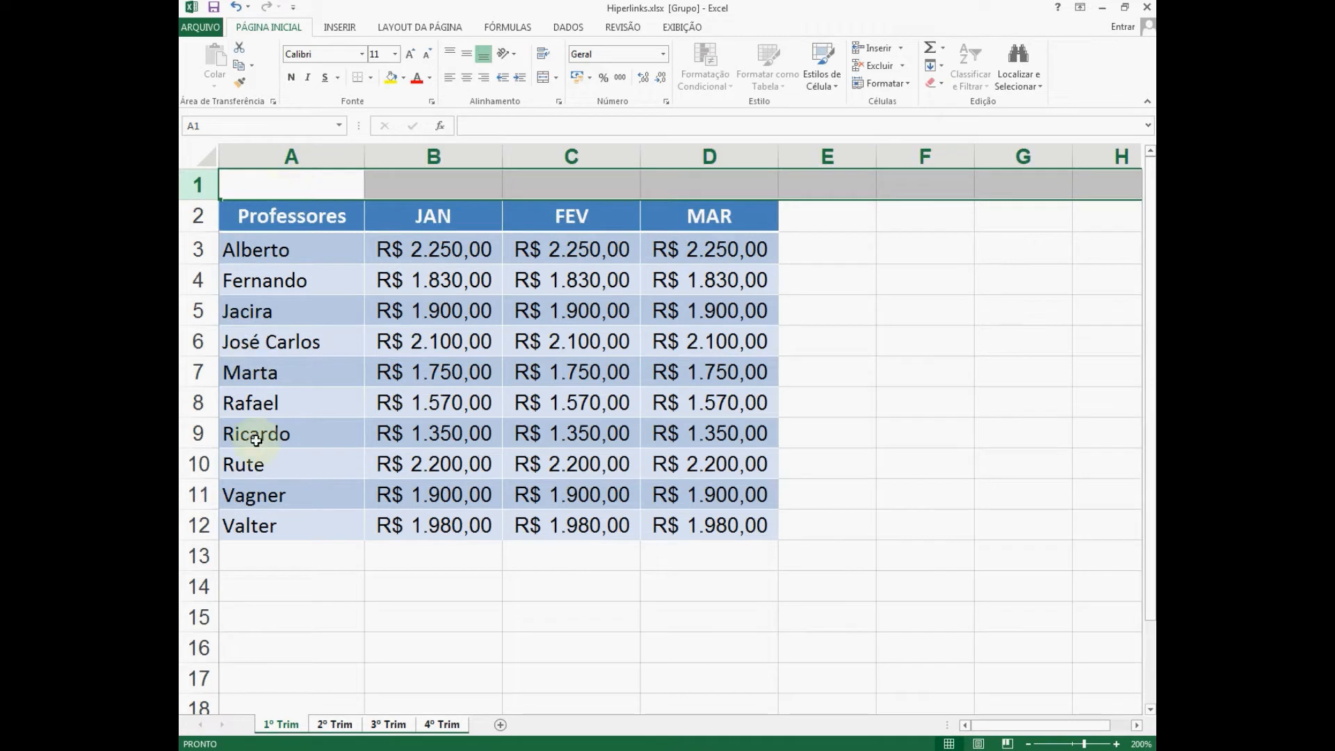
# Insert a blank column before the Professores column on the grouped sheets and narrow it to roughly a third of its width.
pyautogui.rightClick(284, 151)
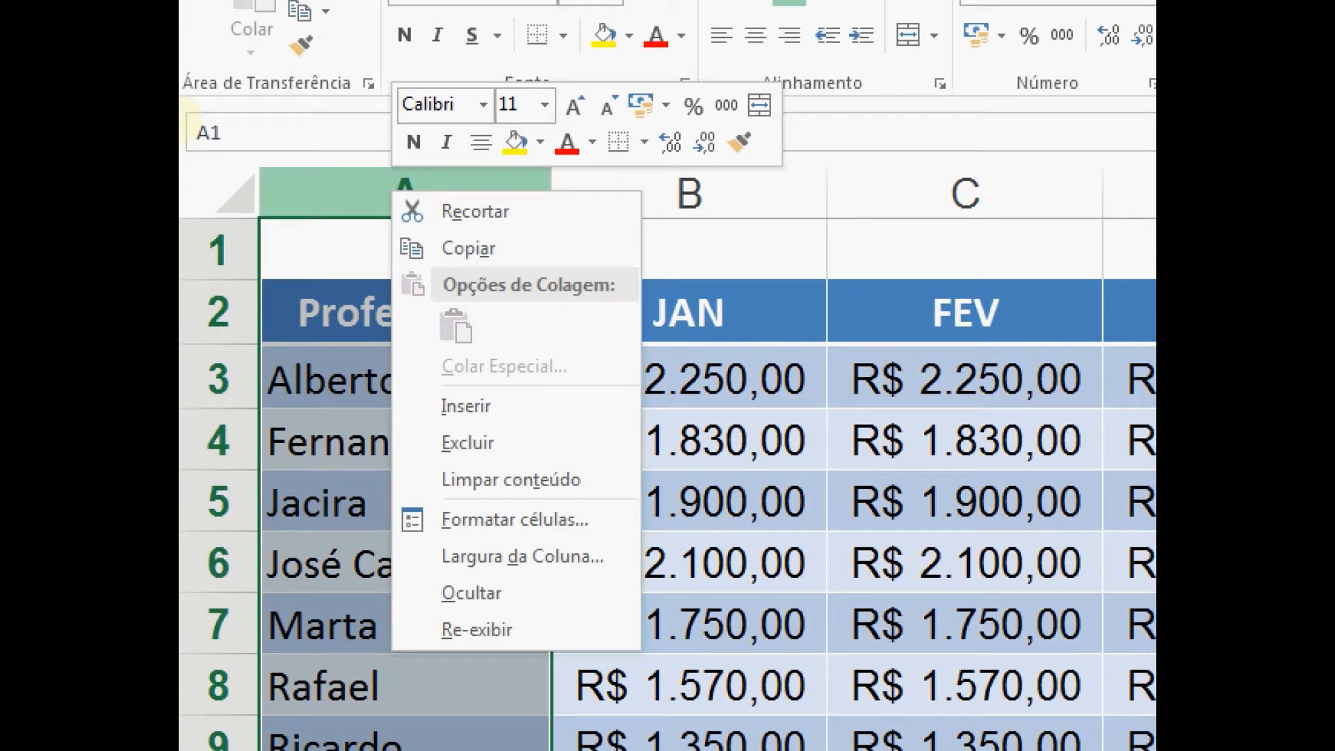
pyautogui.moveTo(425, 385); pyautogui.dragTo(512, 427)
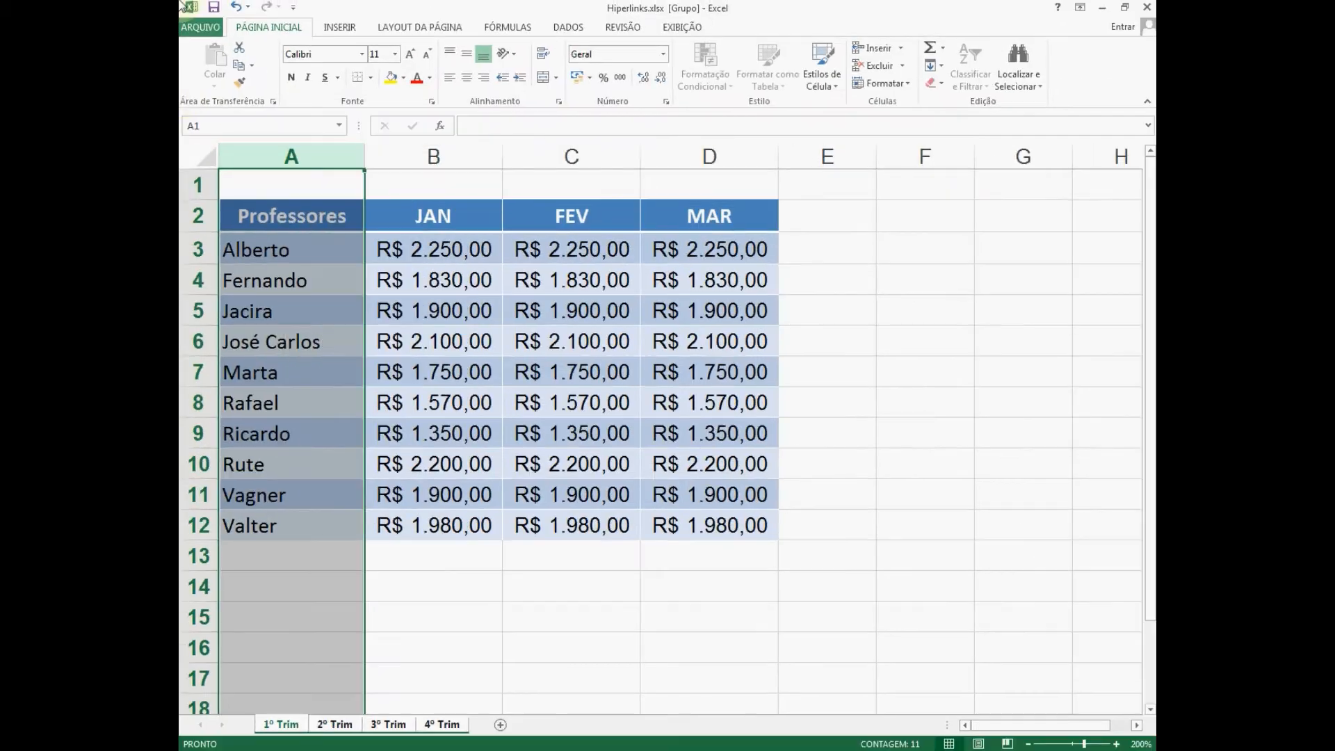
pyautogui.rightClick(400, 196)
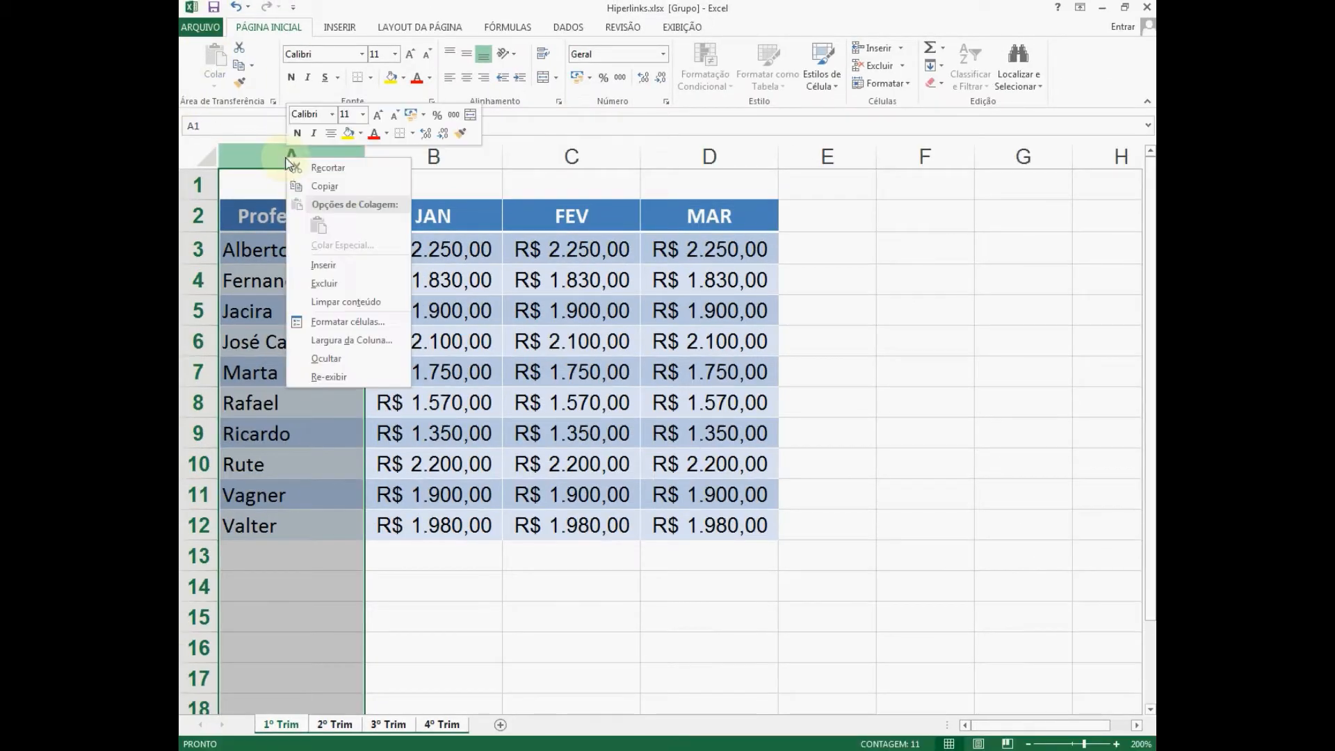
pyautogui.click(323, 265)
pyautogui.click(352, 221)
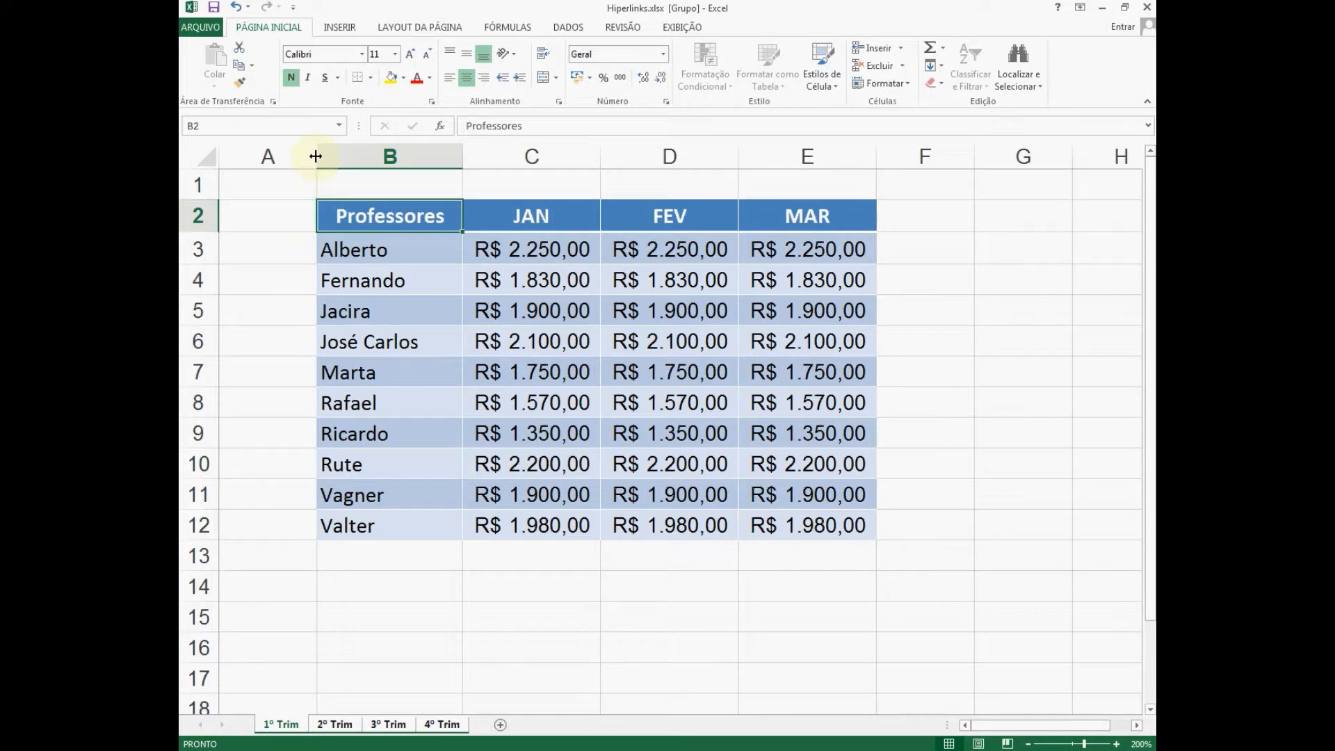
pyautogui.moveTo(315, 155); pyautogui.dragTo(247, 161)
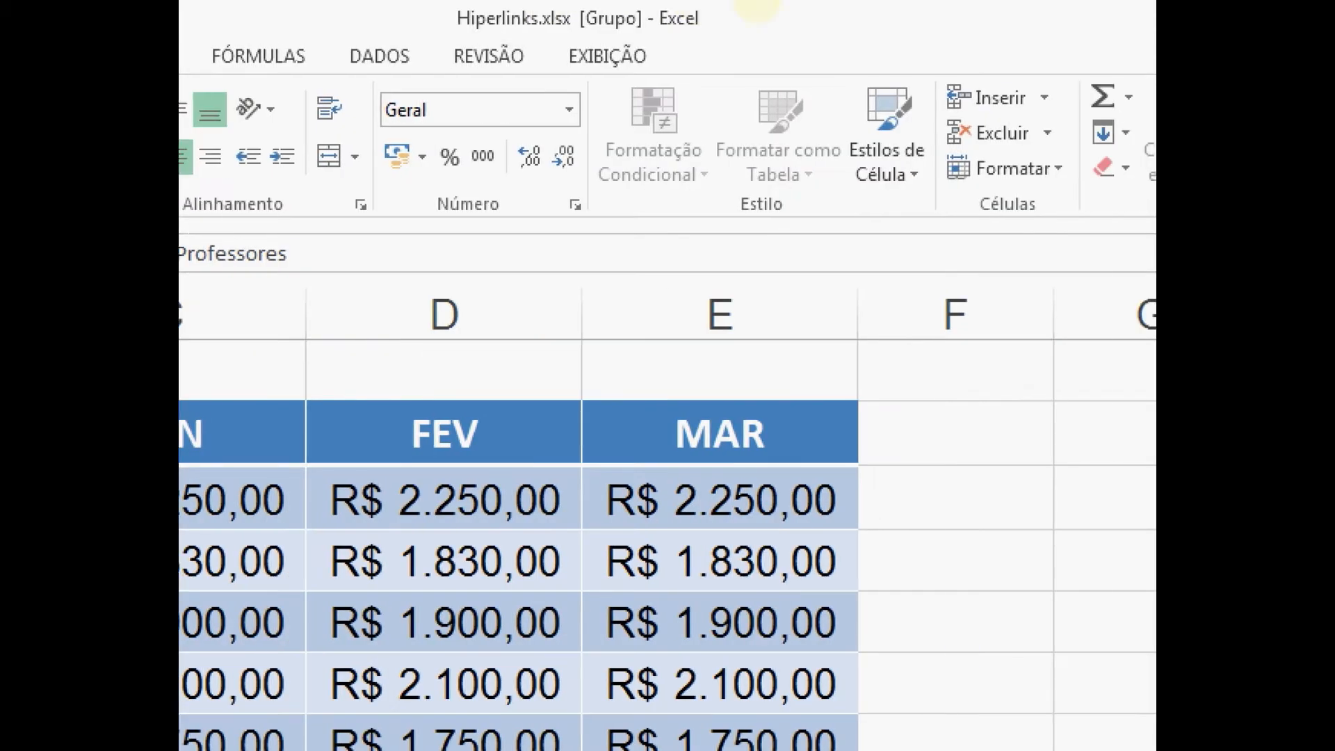
# Ungroup the quarter sheets and check the table's position on each one, ending on 1º Trim.
pyautogui.moveTo(568, 7); pyautogui.dragTo(648, 33)
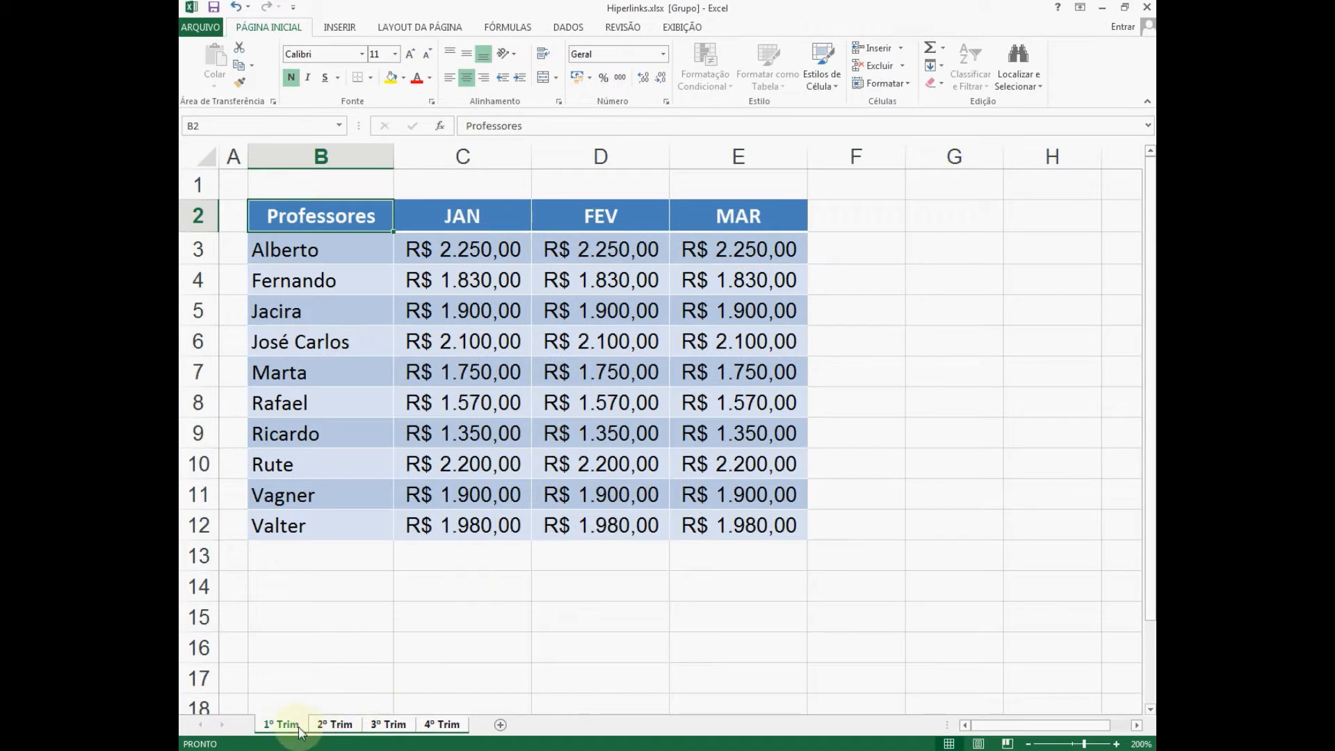
pyautogui.click(335, 725)
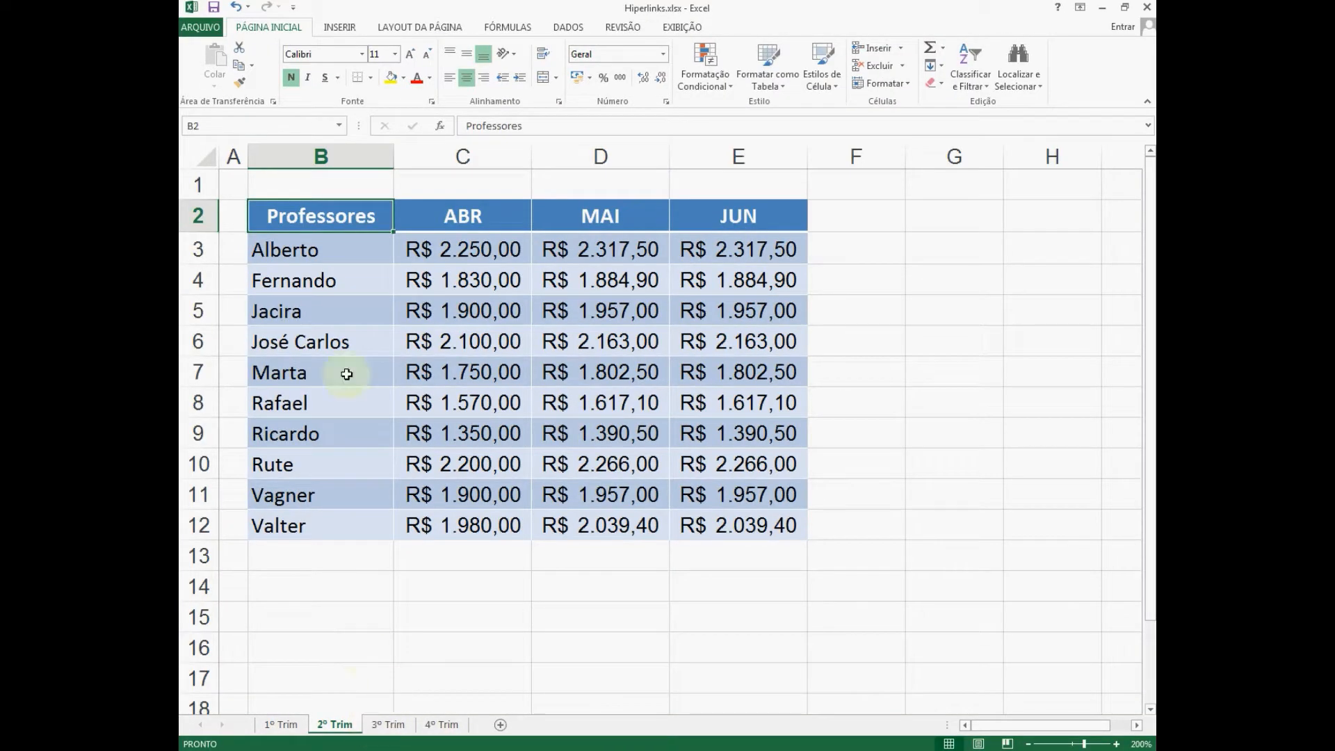
pyautogui.click(385, 726)
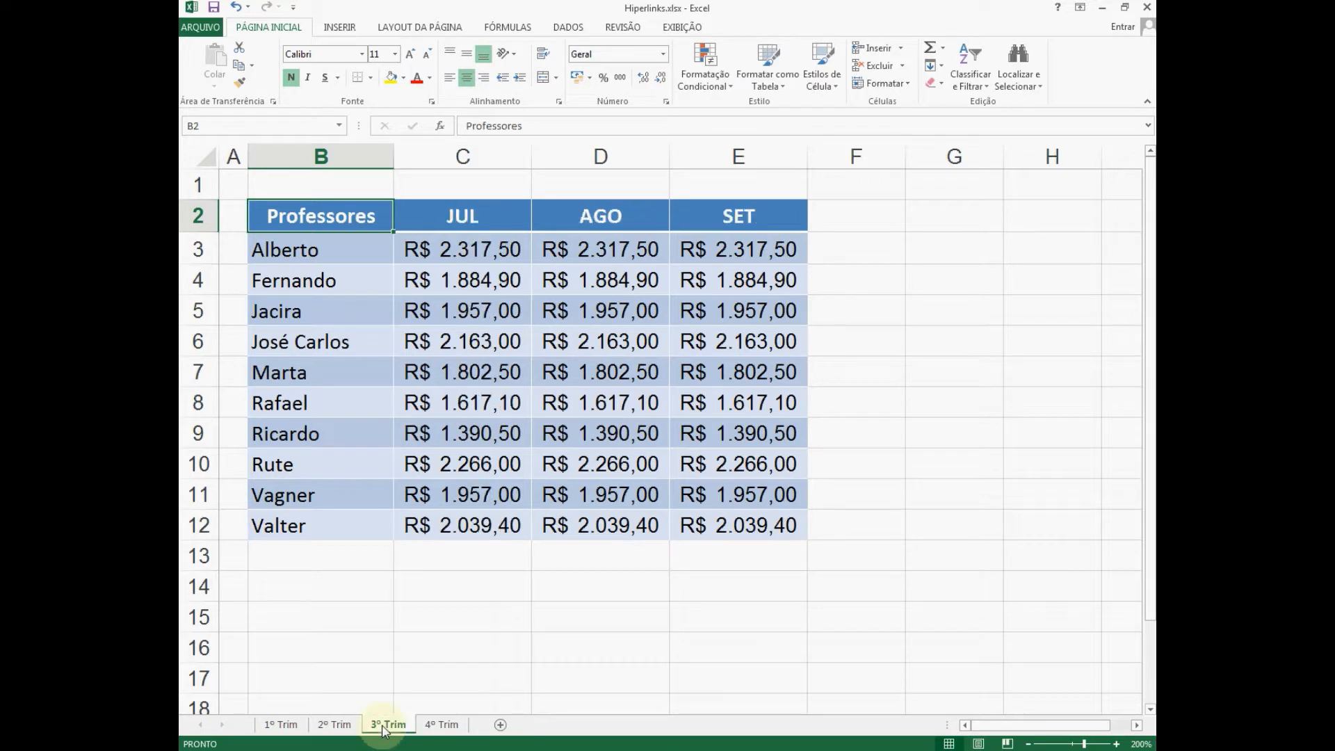
pyautogui.click(443, 725)
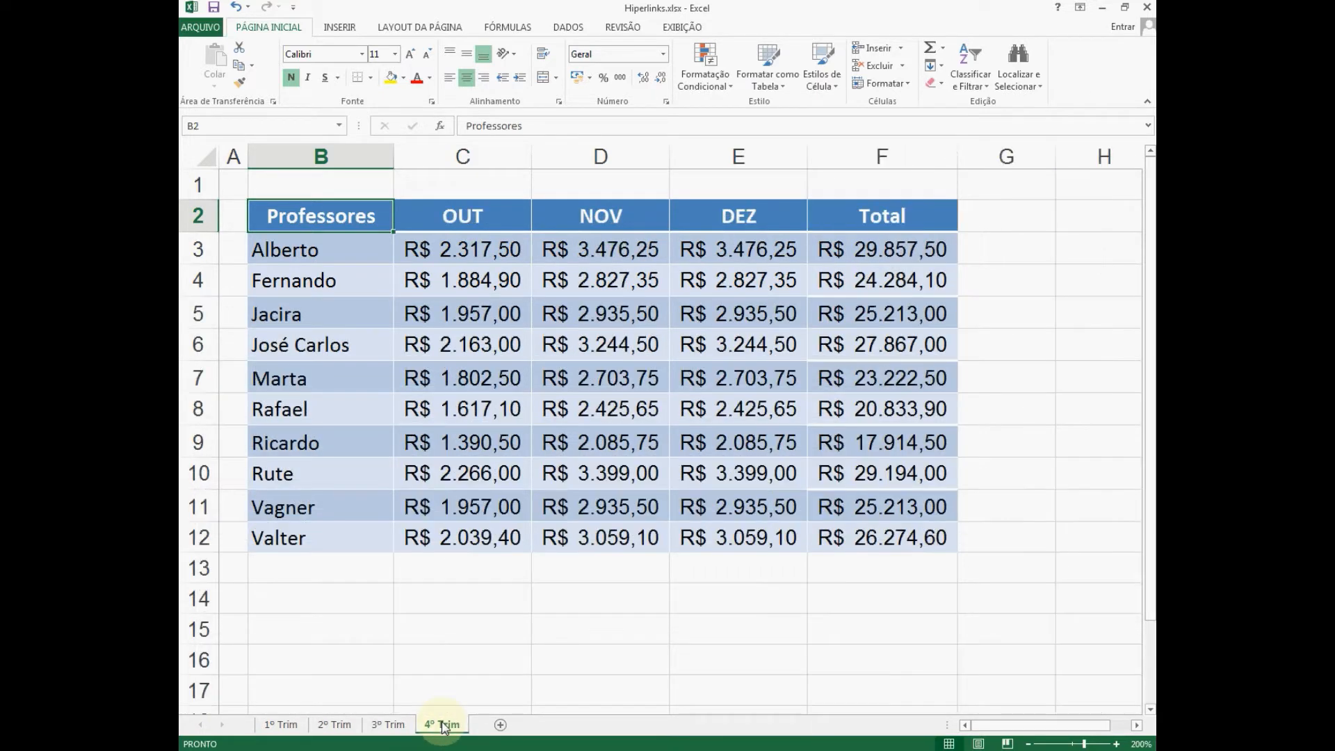
pyautogui.click(336, 726)
pyautogui.click(282, 725)
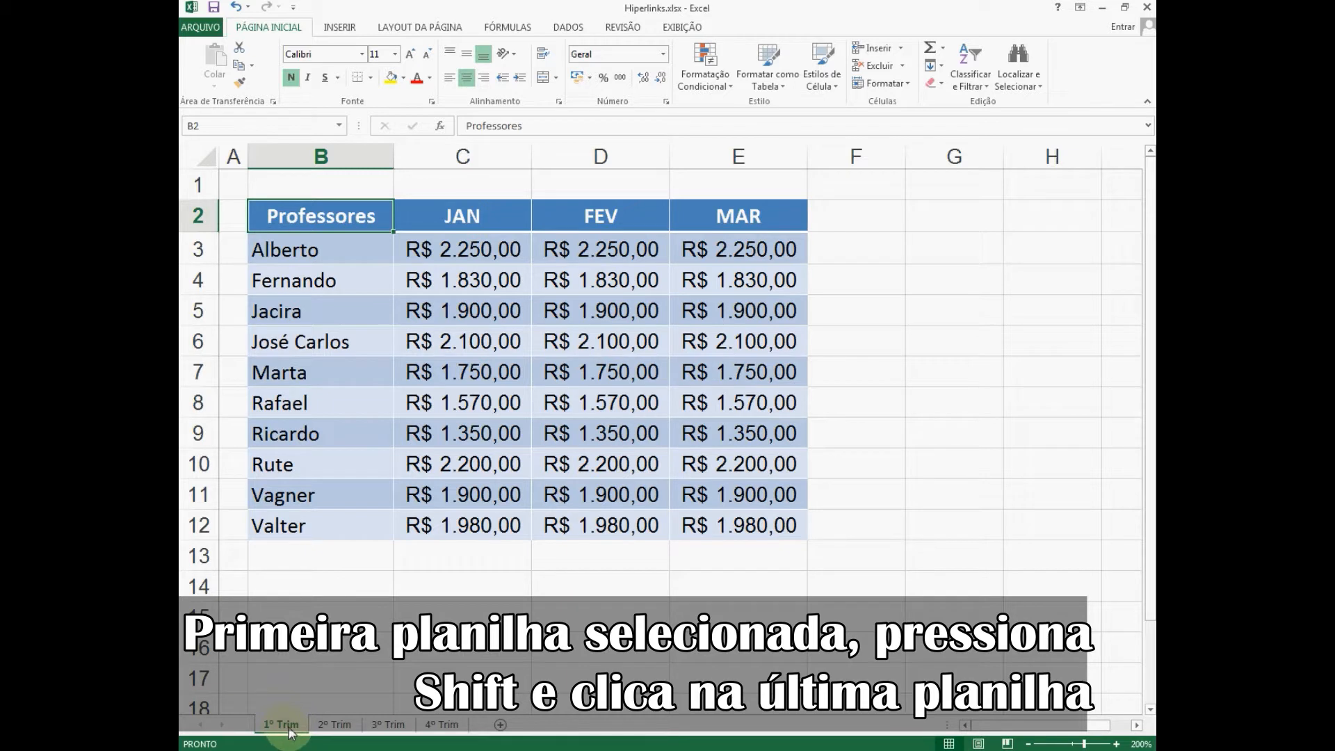
# Group the sheets from 1º Trim to 4º Trim once more, ungroup them and return to 1º Trim.
pyautogui.keyDown('shift'); pyautogui.click(449, 731); pyautogui.keyUp('shift')
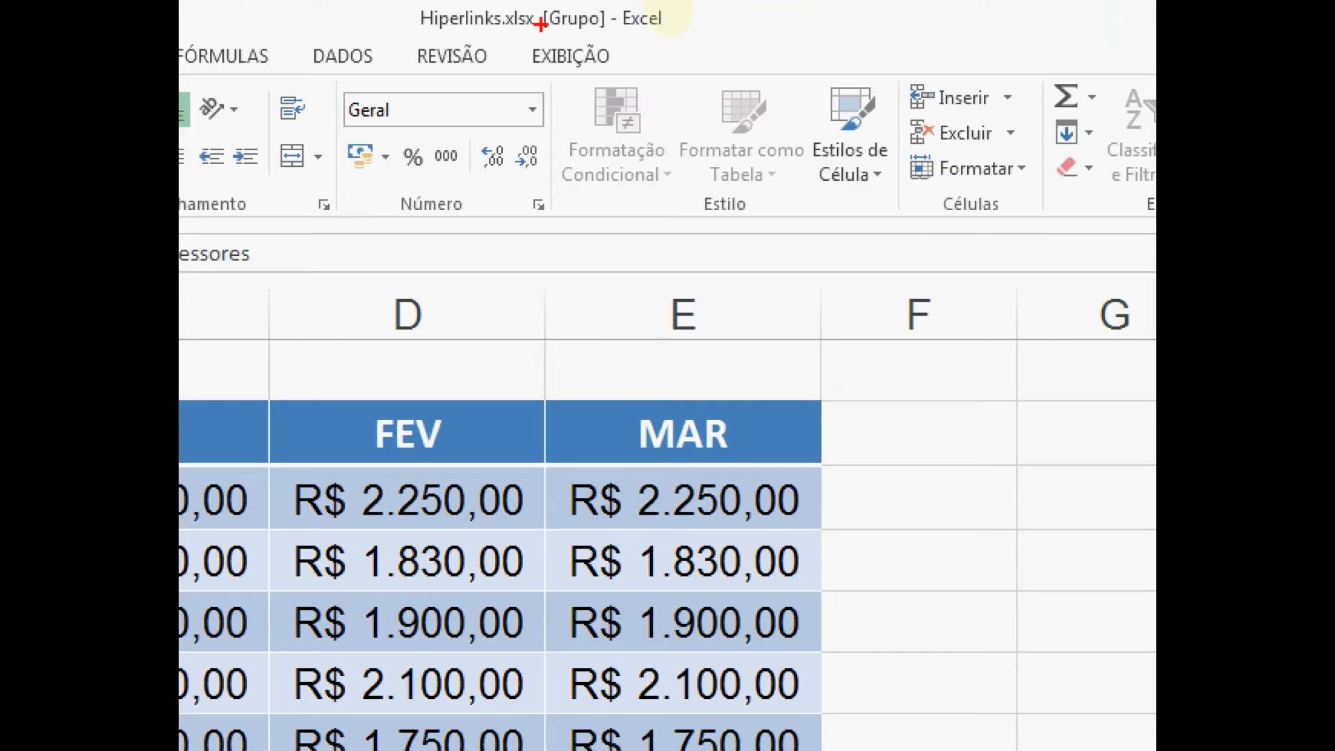
pyautogui.moveTo(545, 31)
pyautogui.mouseDown()
pyautogui.moveTo(603, 36)
pyautogui.moveTo(621, 2)
pyautogui.mouseUp()
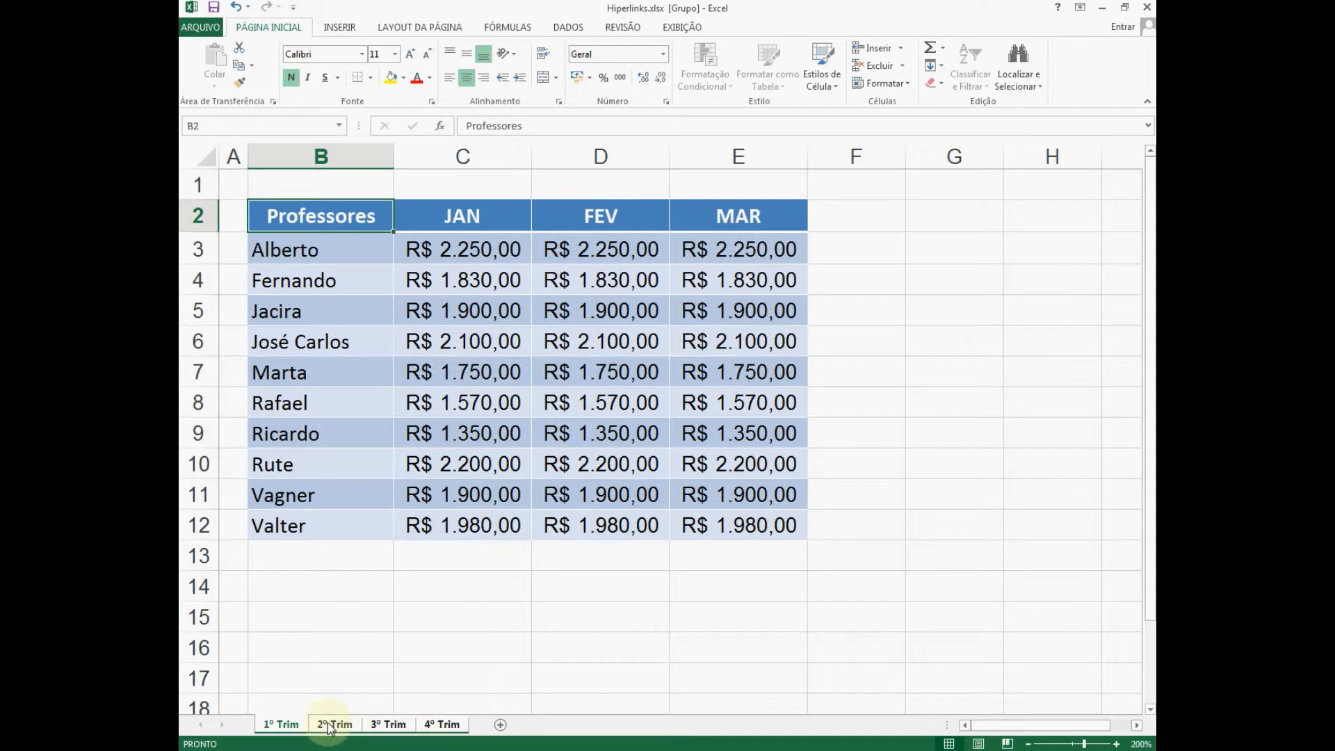
pyautogui.click(333, 728)
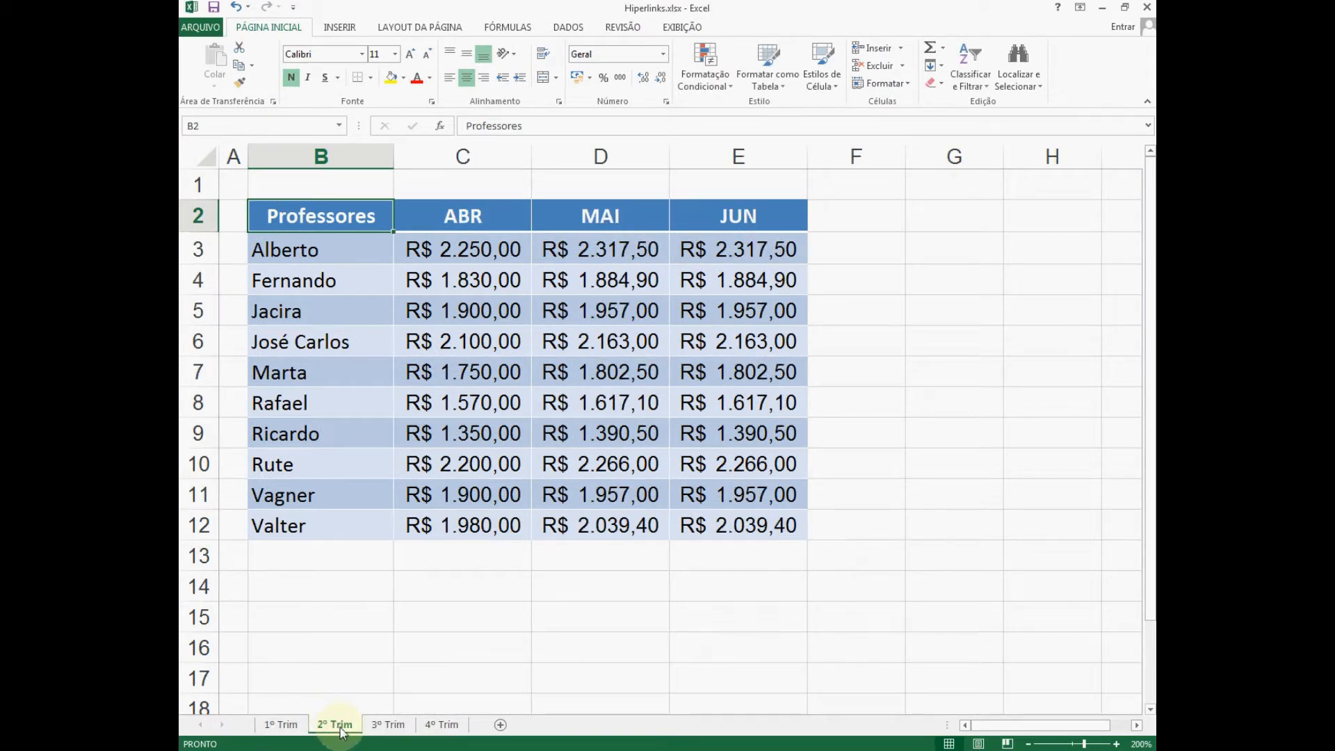
pyautogui.click(288, 729)
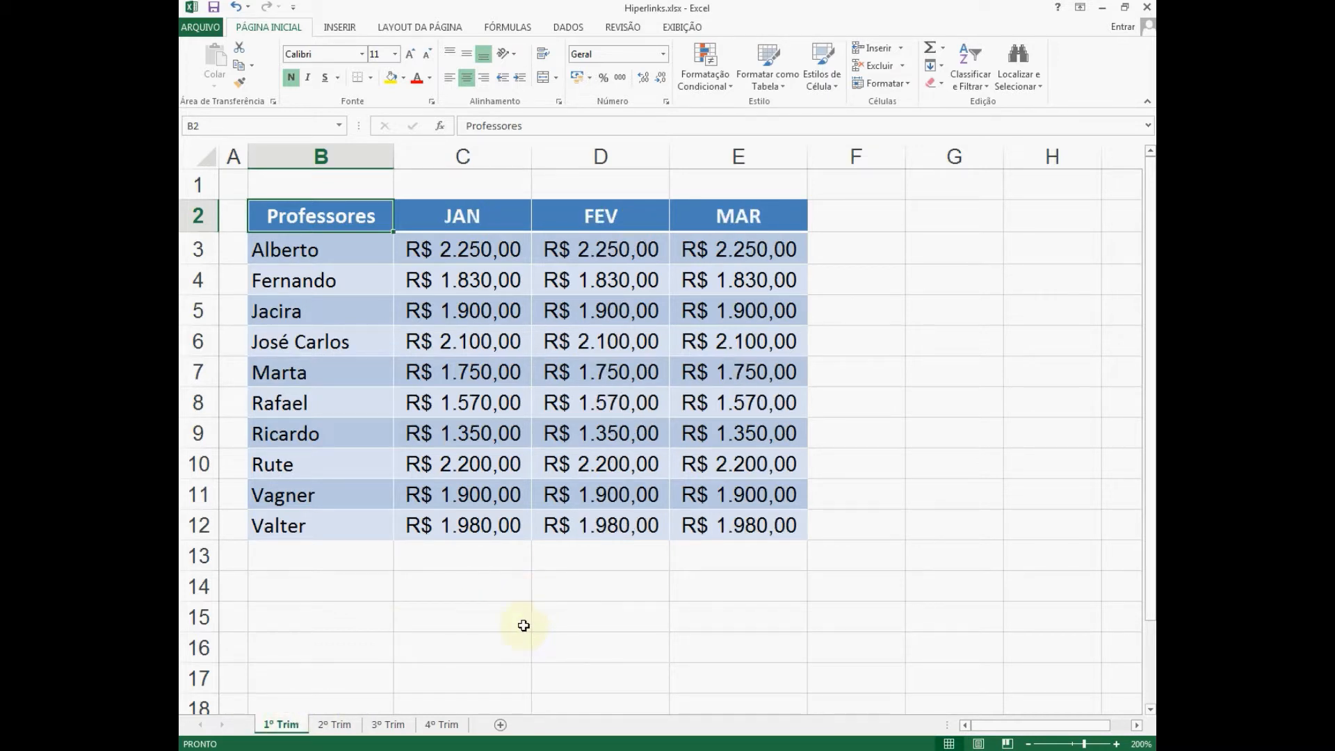
# Enter the label "2º Trim." in cell C14 of the 1º Trim sheet and center it horizontally.
pyautogui.click(435, 567)
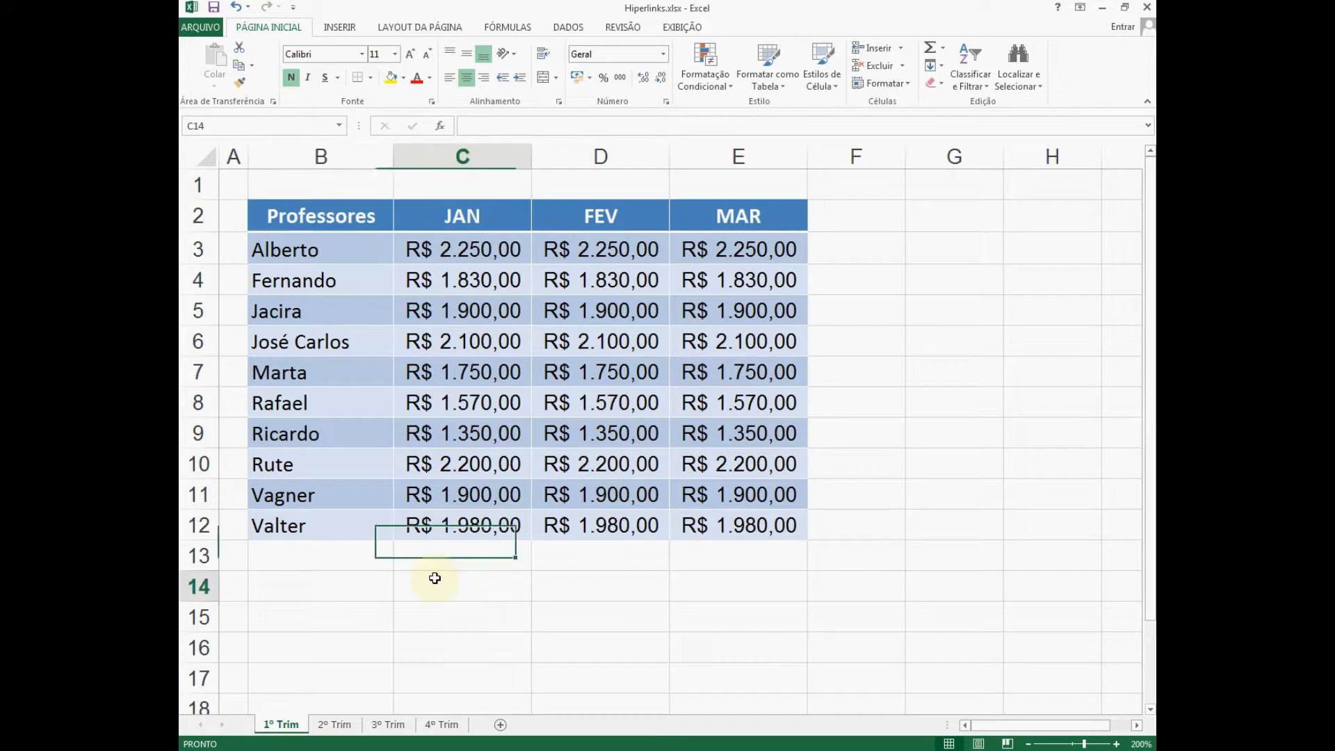
pyautogui.click(436, 581)
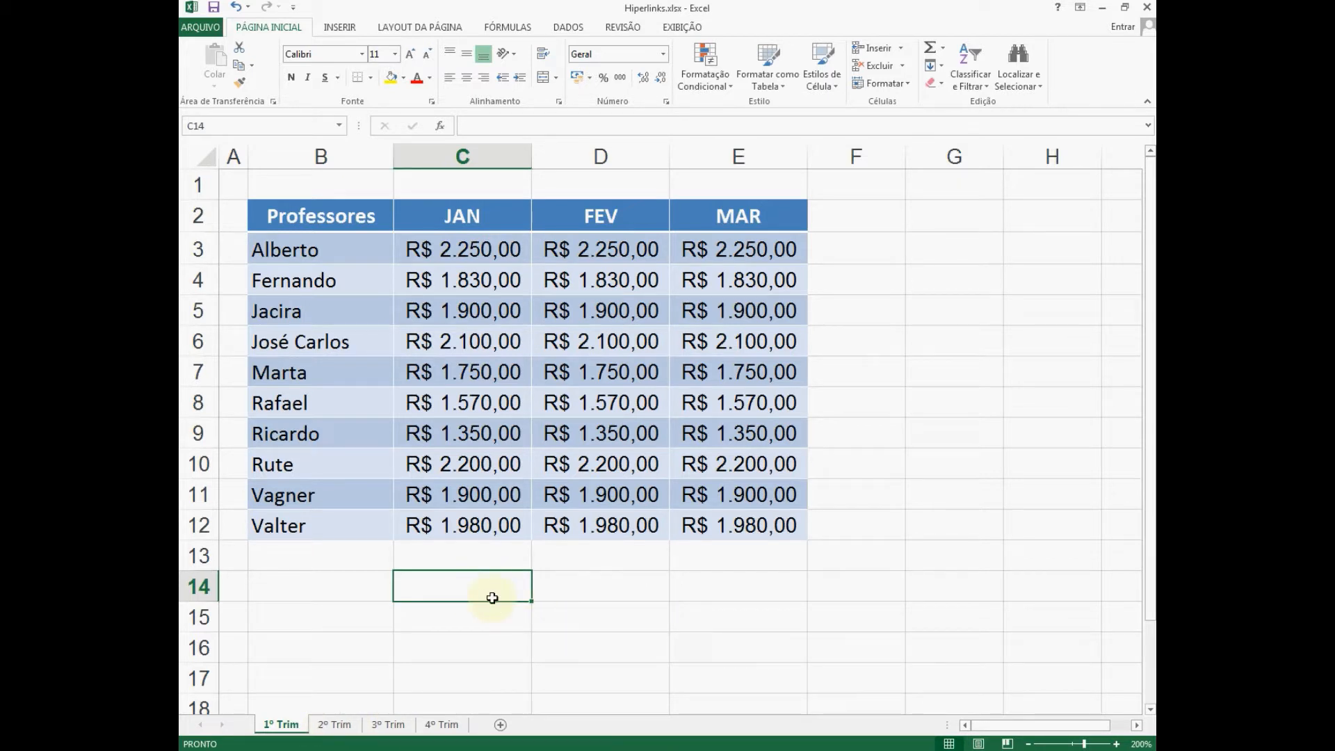
pyautogui.write('2')
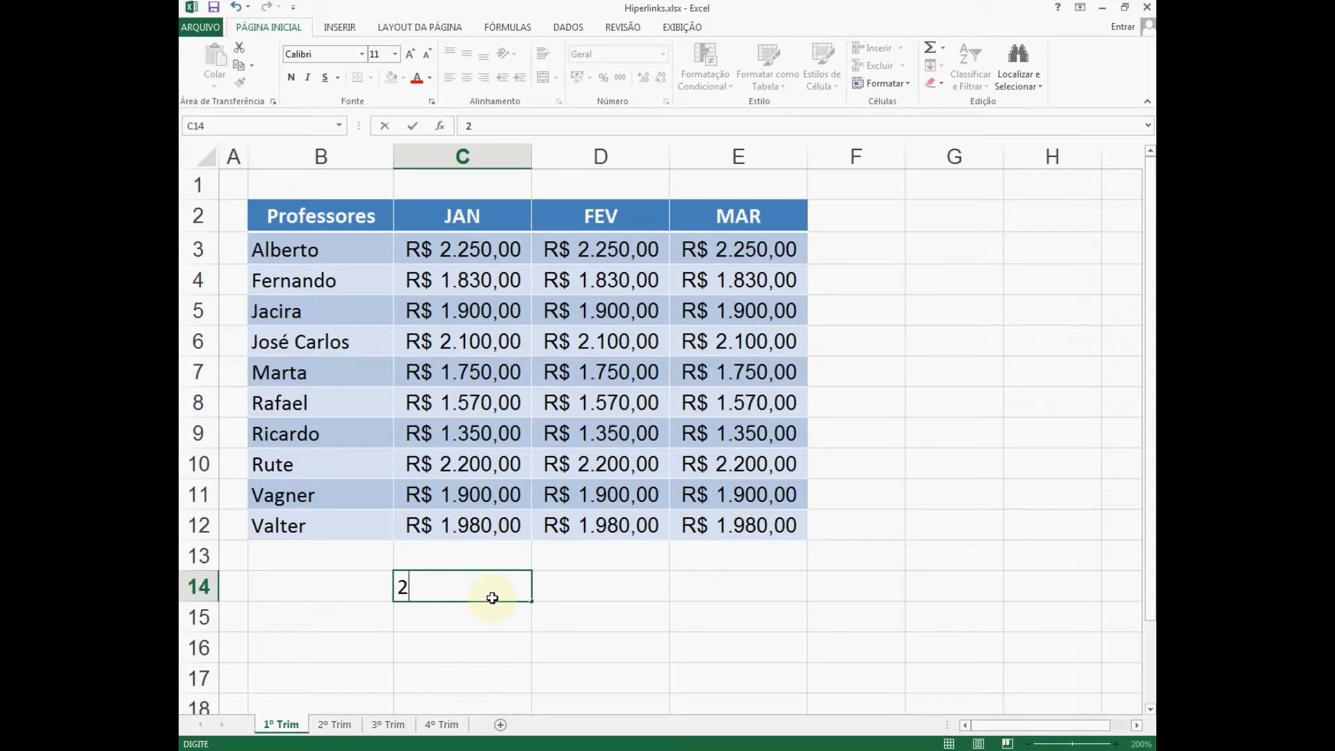
pyautogui.write('º Trim.')
pyautogui.press('Return')
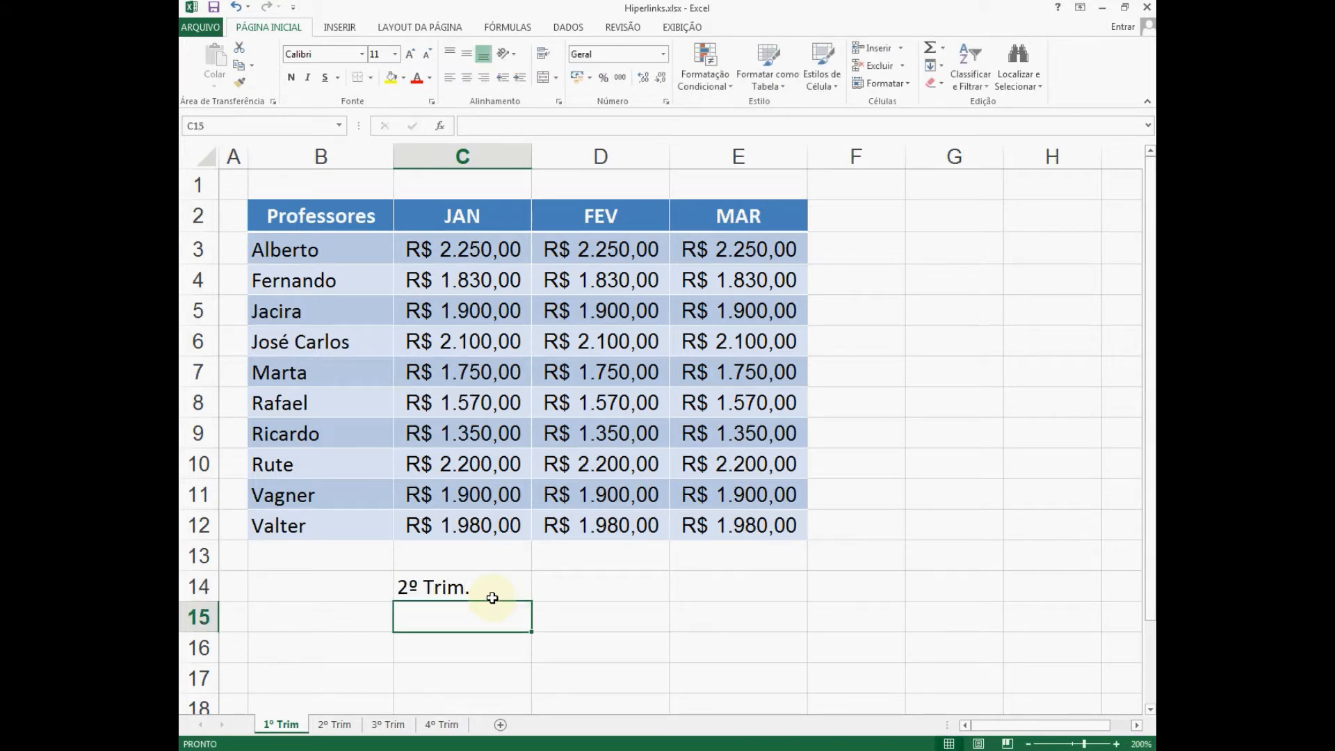
pyautogui.click(491, 589)
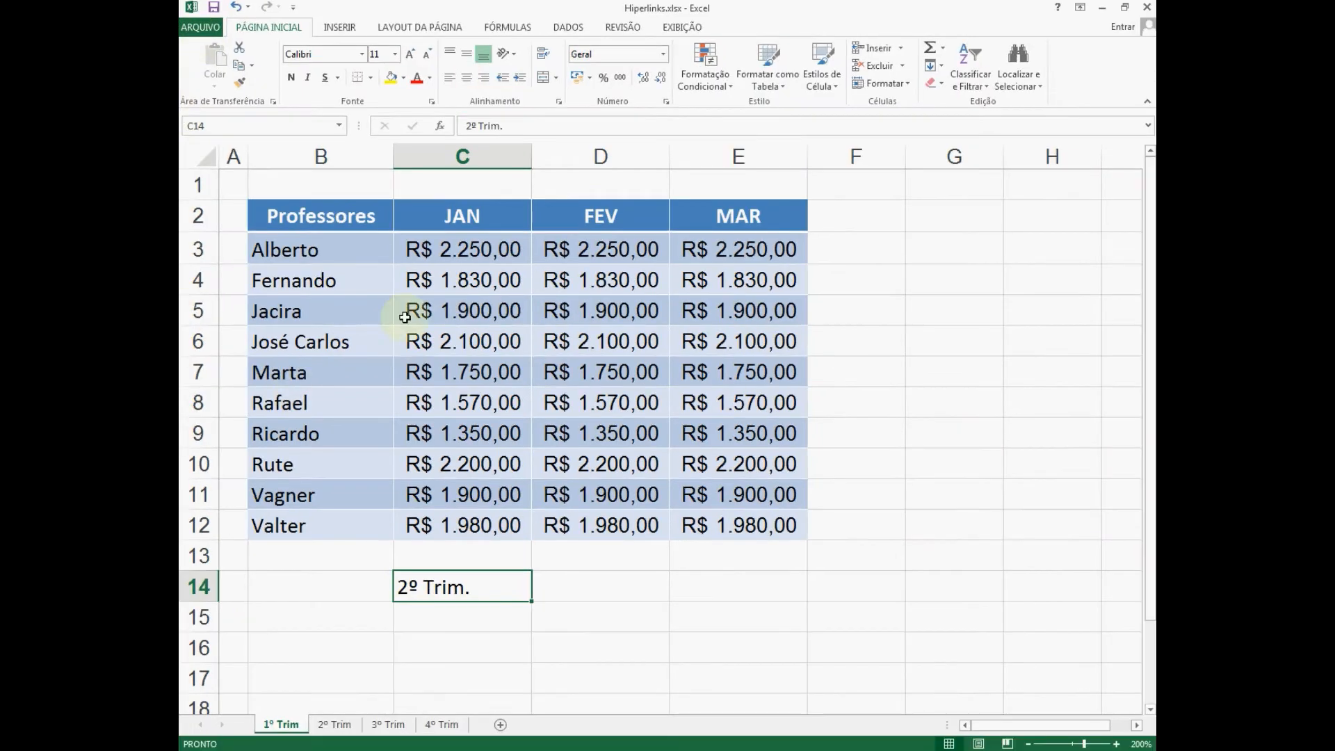
pyautogui.click(467, 79)
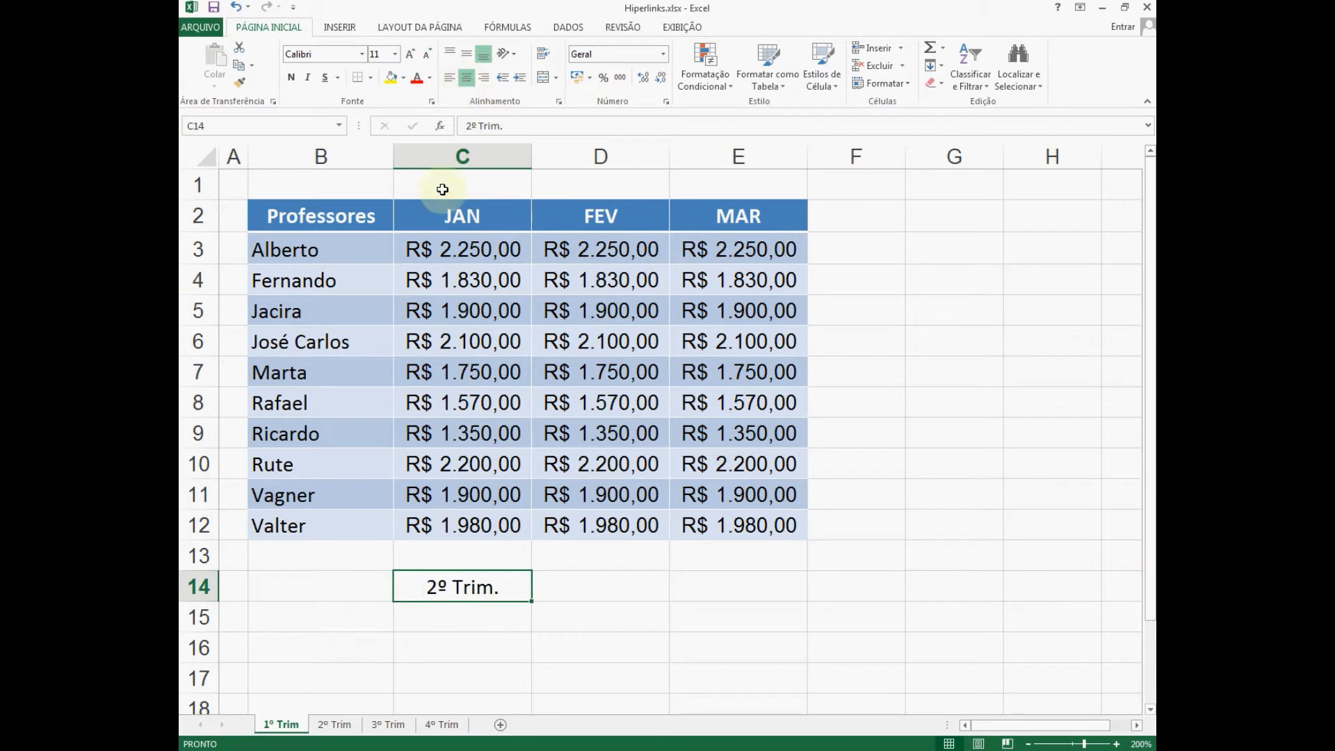
# Start a hyperlink on the "2º Trim." label in C14 that targets cell A1 of the 2º Trim sheet in this document.
pyautogui.rightClick(479, 590)
pyautogui.rightClick(453, 589)
pyautogui.click(487, 576)
pyautogui.moveTo(505, 445); pyautogui.dragTo(637, 239)
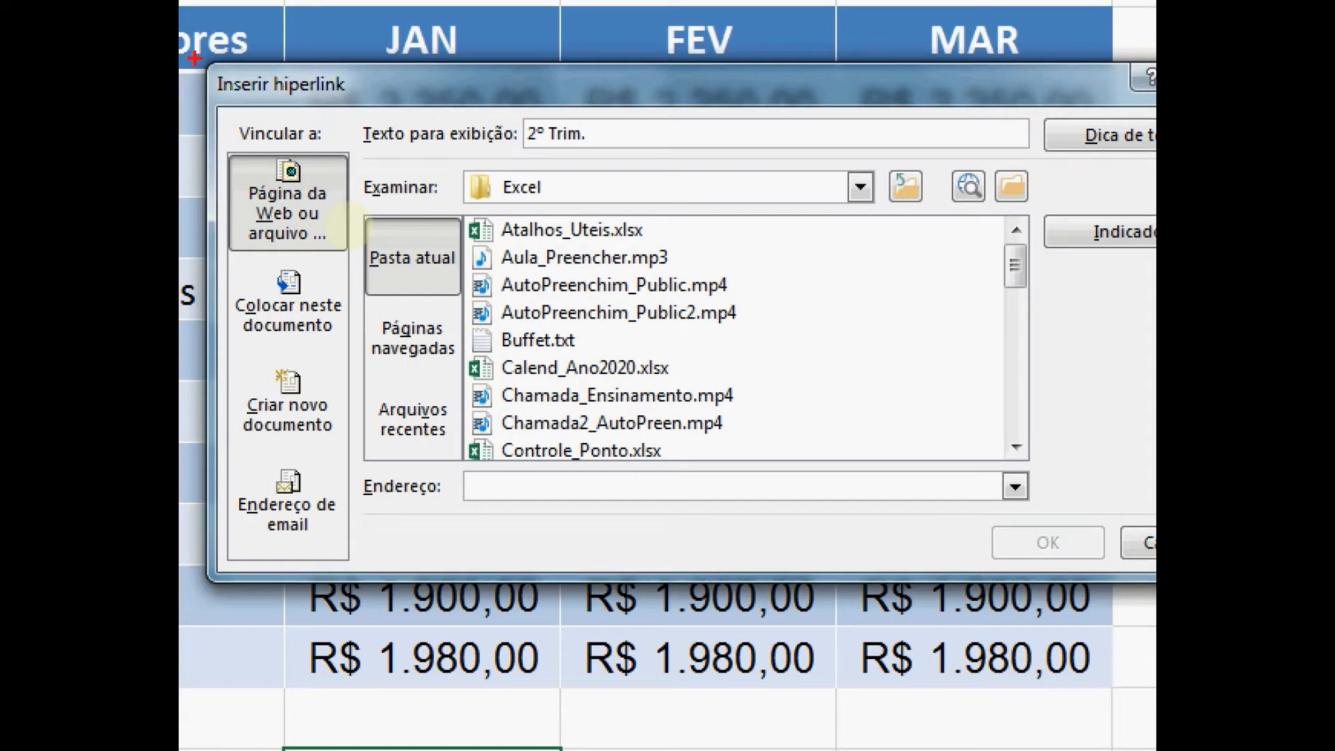
pyautogui.moveTo(201, 64); pyautogui.dragTo(362, 107)
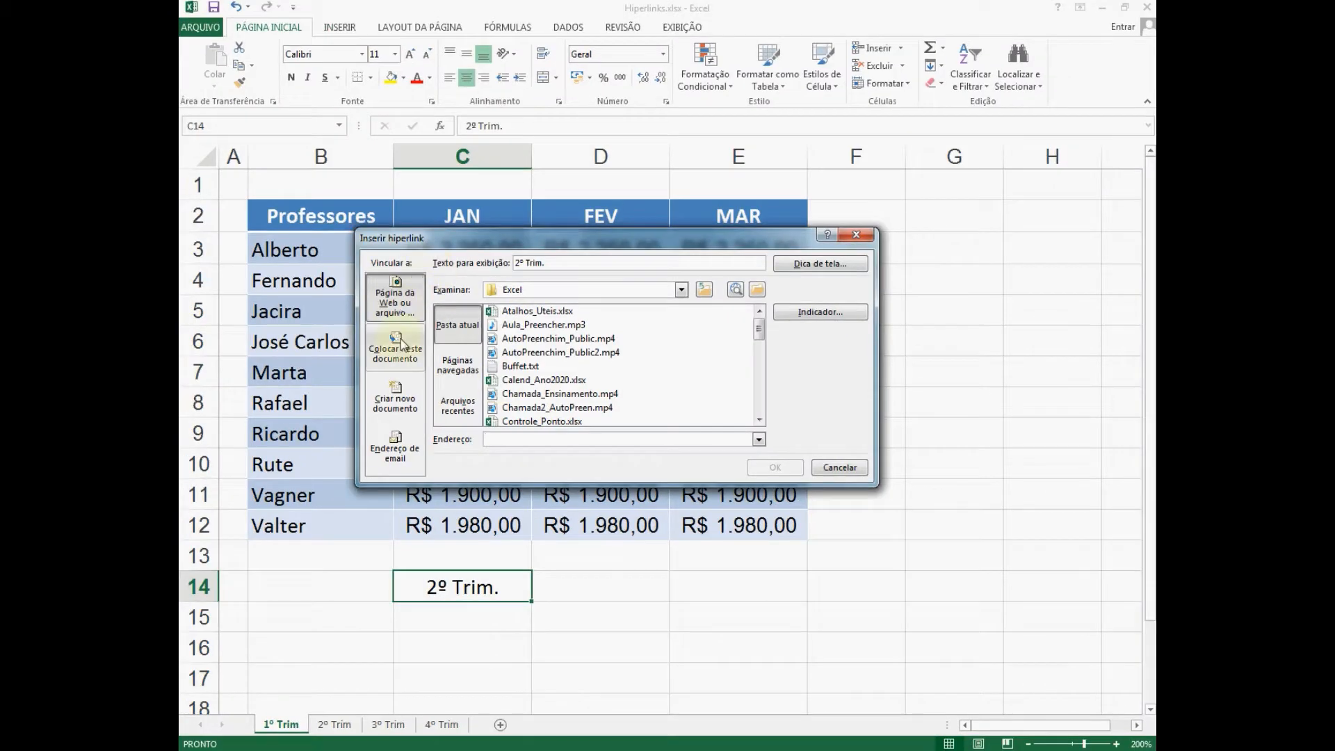
pyautogui.click(400, 348)
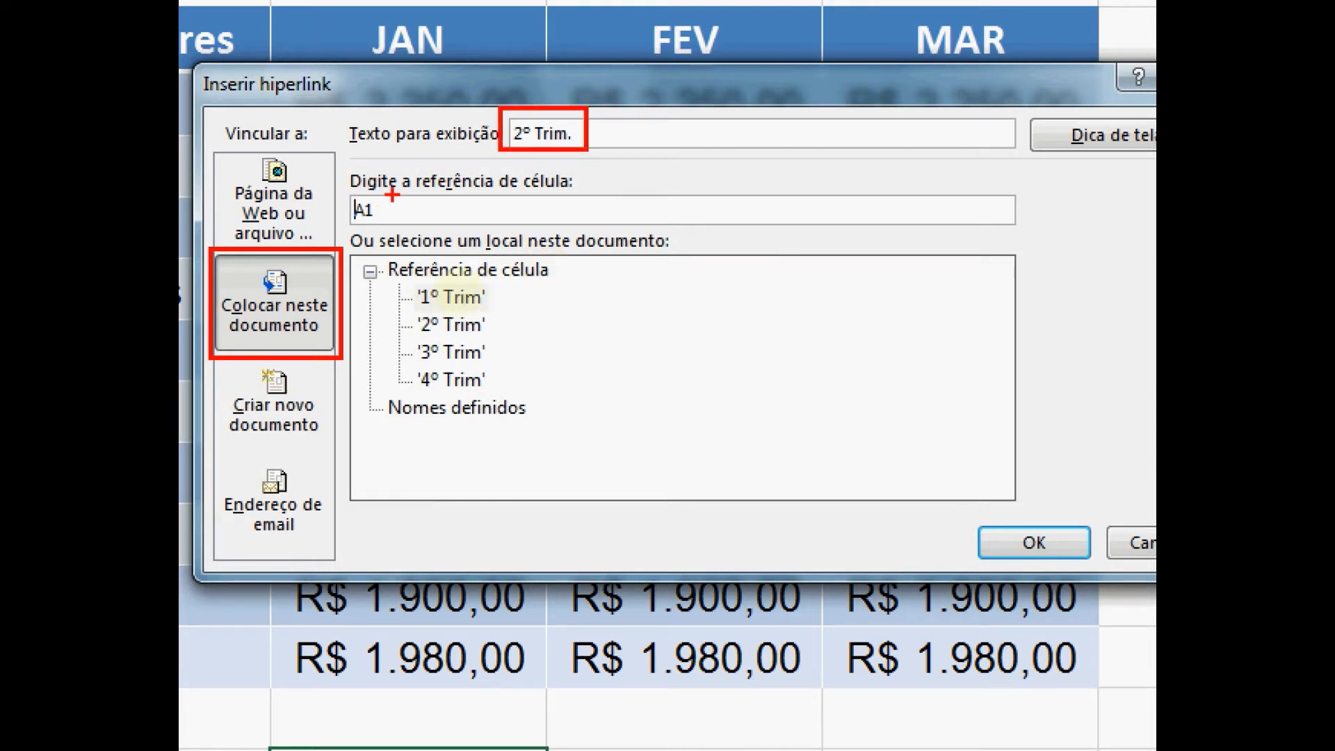
pyautogui.moveTo(345, 190)
pyautogui.mouseDown()
pyautogui.moveTo(351, 221)
pyautogui.moveTo(387, 233)
pyautogui.mouseUp()
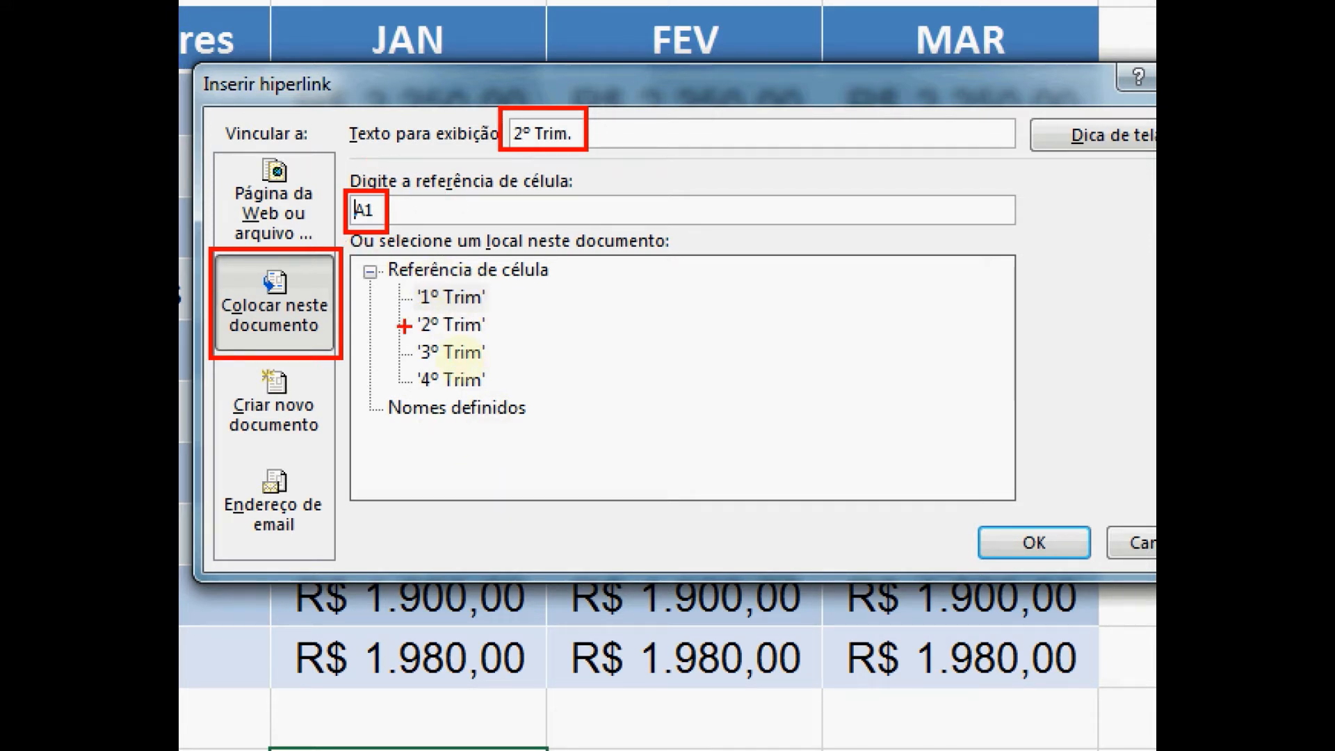
pyautogui.moveTo(392, 306)
pyautogui.mouseDown()
pyautogui.moveTo(426, 334)
pyautogui.moveTo(496, 340)
pyautogui.mouseUp()
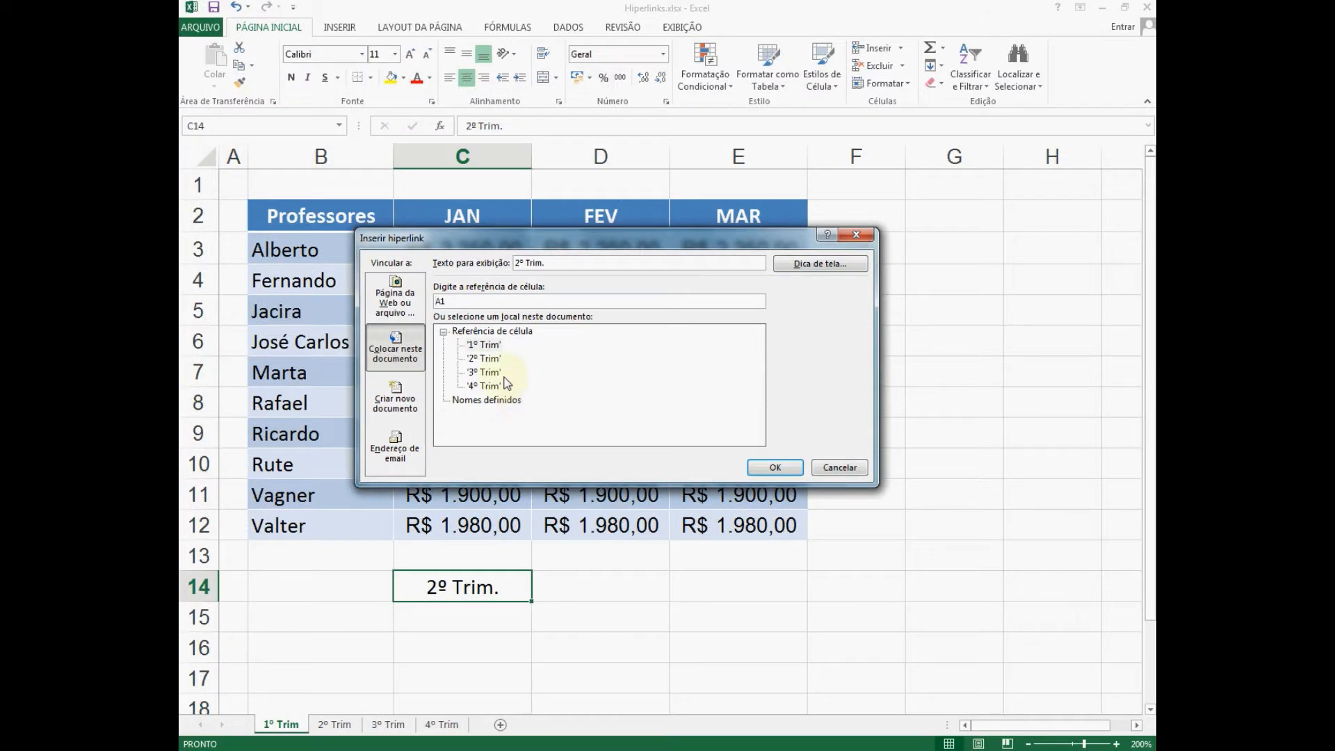
pyautogui.click(464, 332)
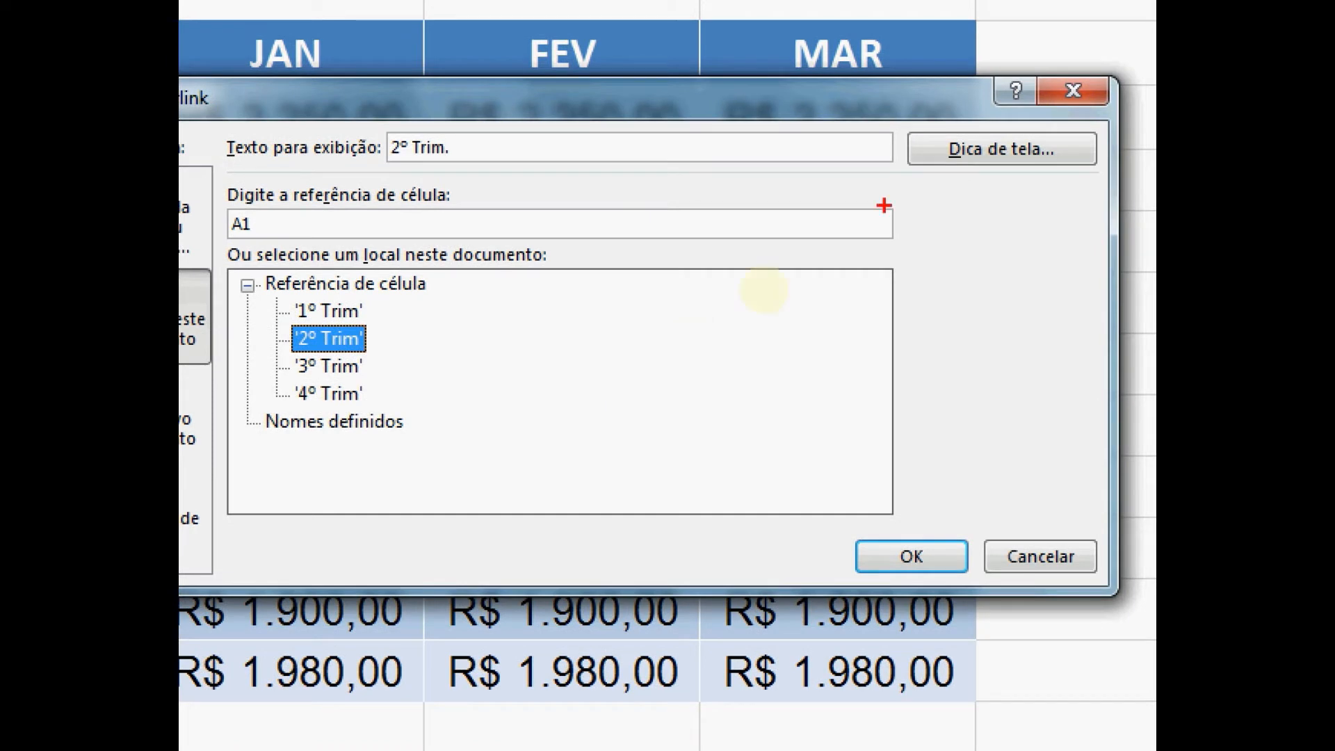
pyautogui.moveTo(901, 124)
pyautogui.mouseDown()
pyautogui.moveTo(951, 154)
pyautogui.moveTo(1108, 174)
pyautogui.mouseUp()
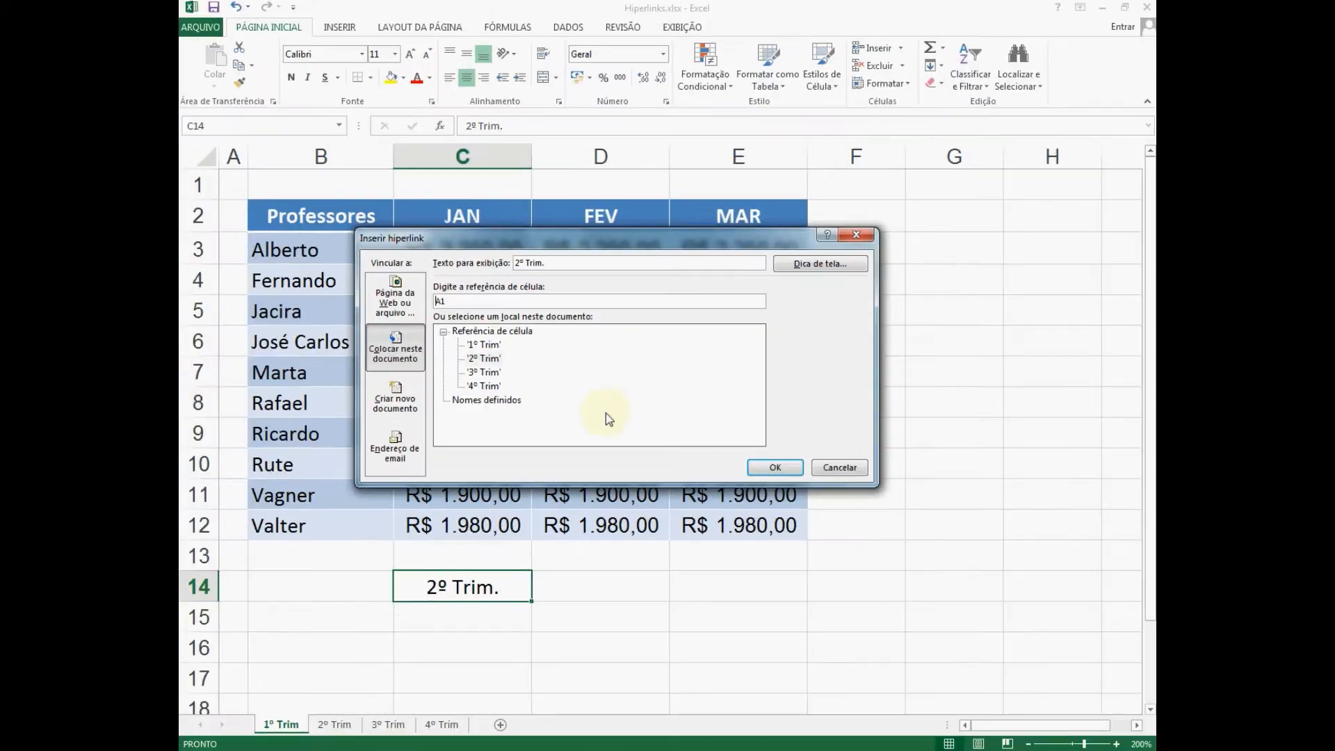
# Set the hyperlink's screen tip to "Acessa o 2º Trimestre" and create the link.
pyautogui.click(807, 264)
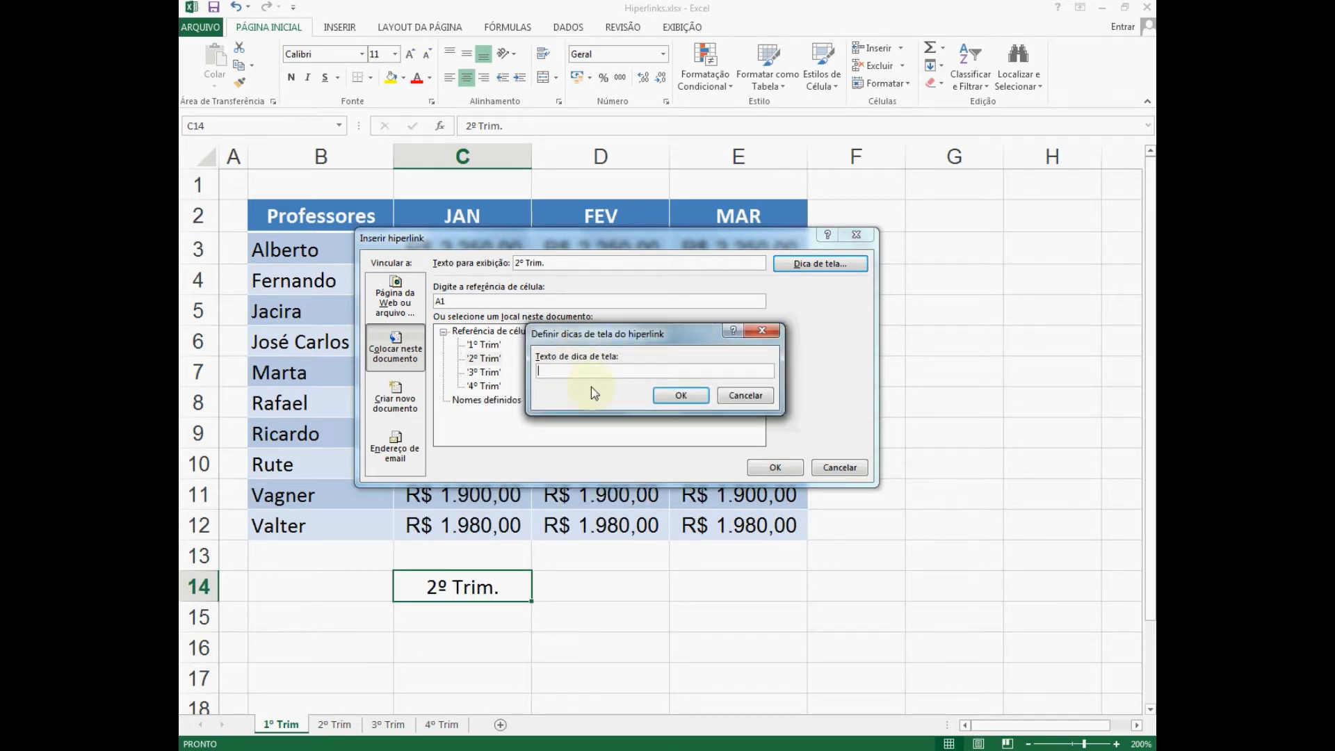
pyautogui.write('Acessa o 2º Trimestre')
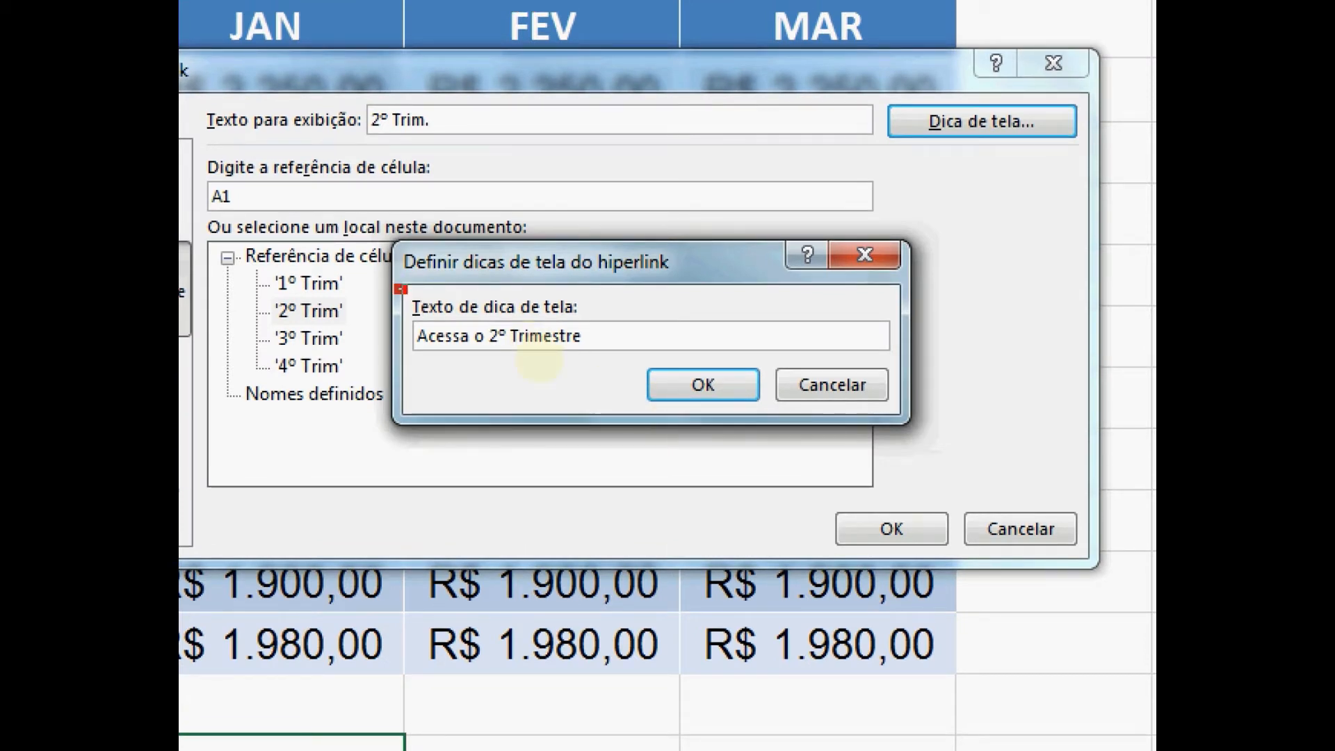
pyautogui.moveTo(397, 285); pyautogui.dragTo(601, 361)
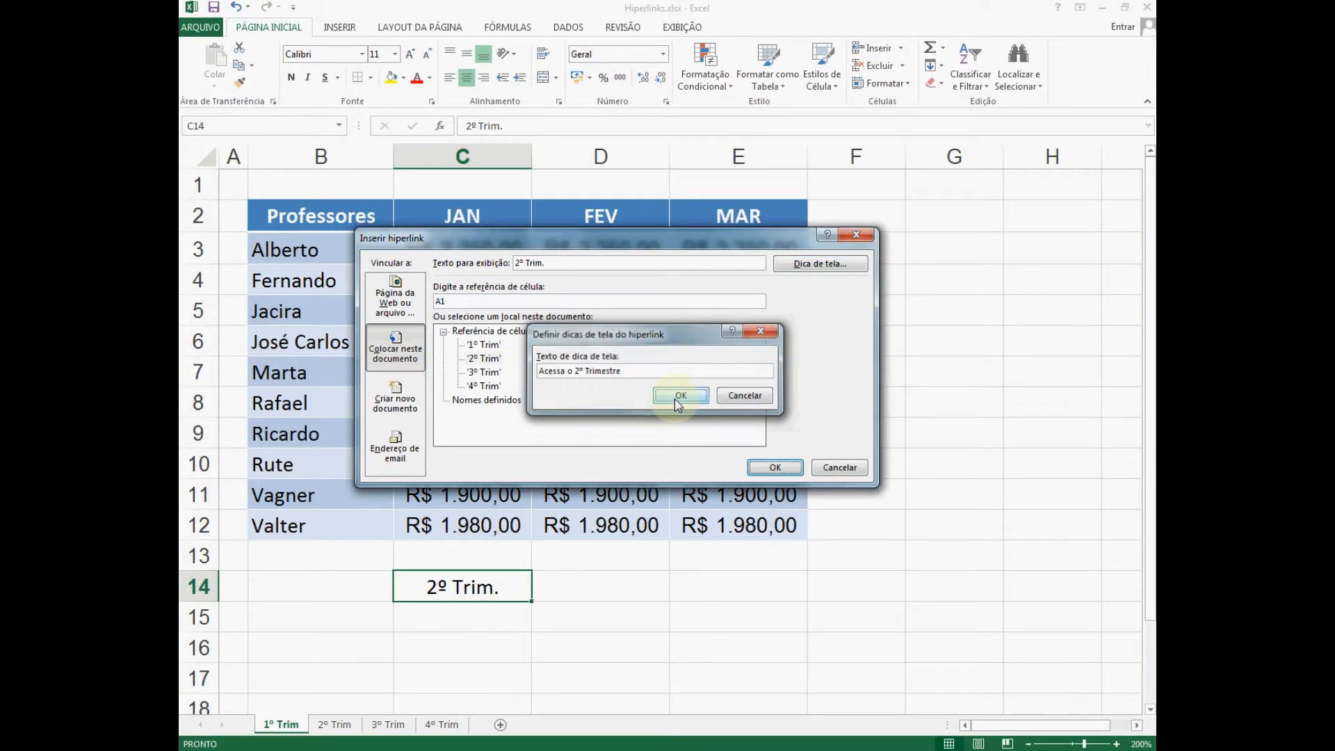
pyautogui.click(681, 396)
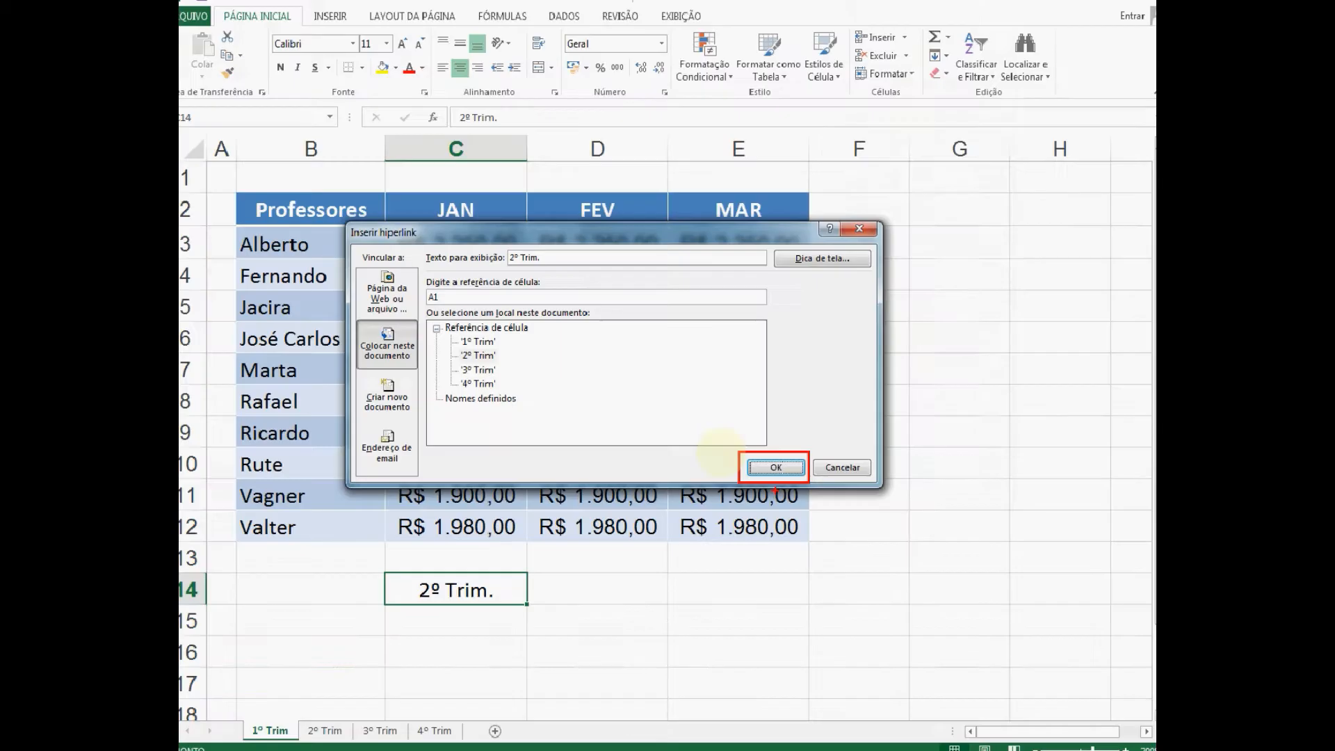
pyautogui.click(771, 468)
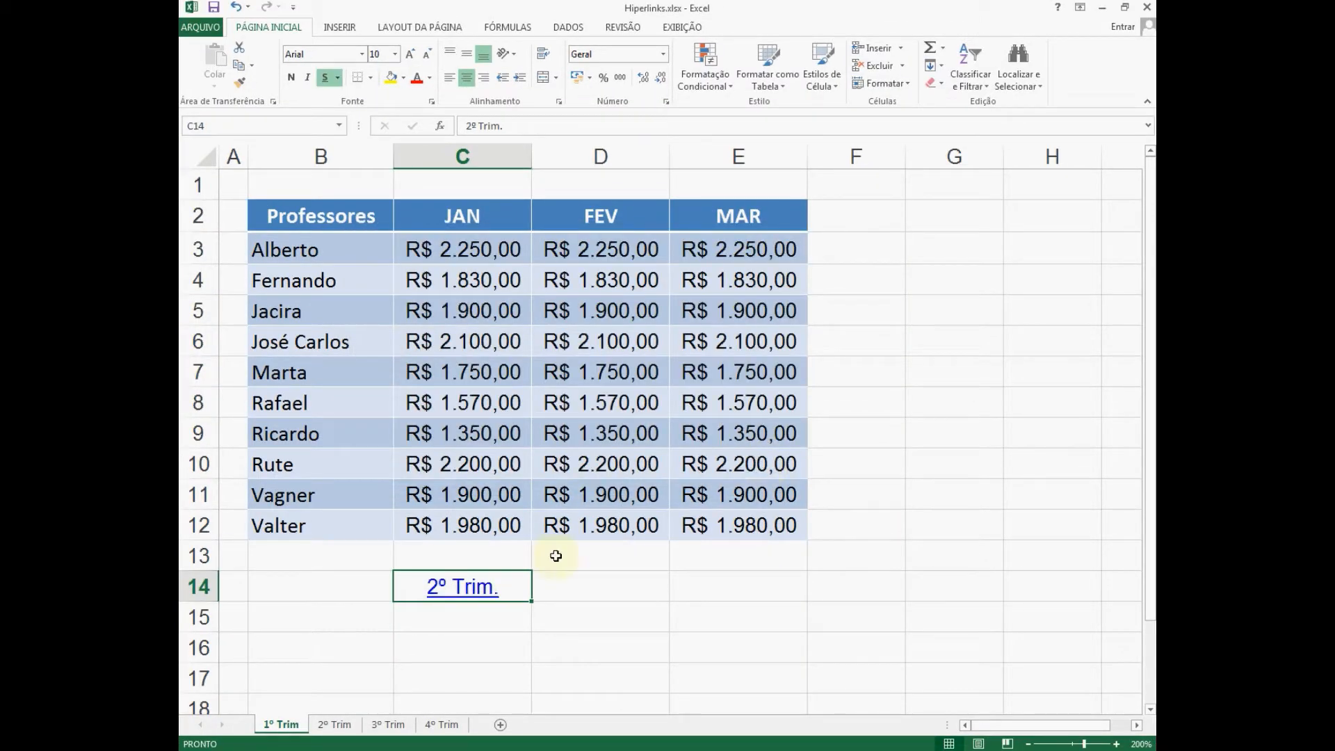
# Check the screen tip of the "2º Trim." link and follow the link to the 2º Trim sheet.
pyautogui.moveTo(476, 592)
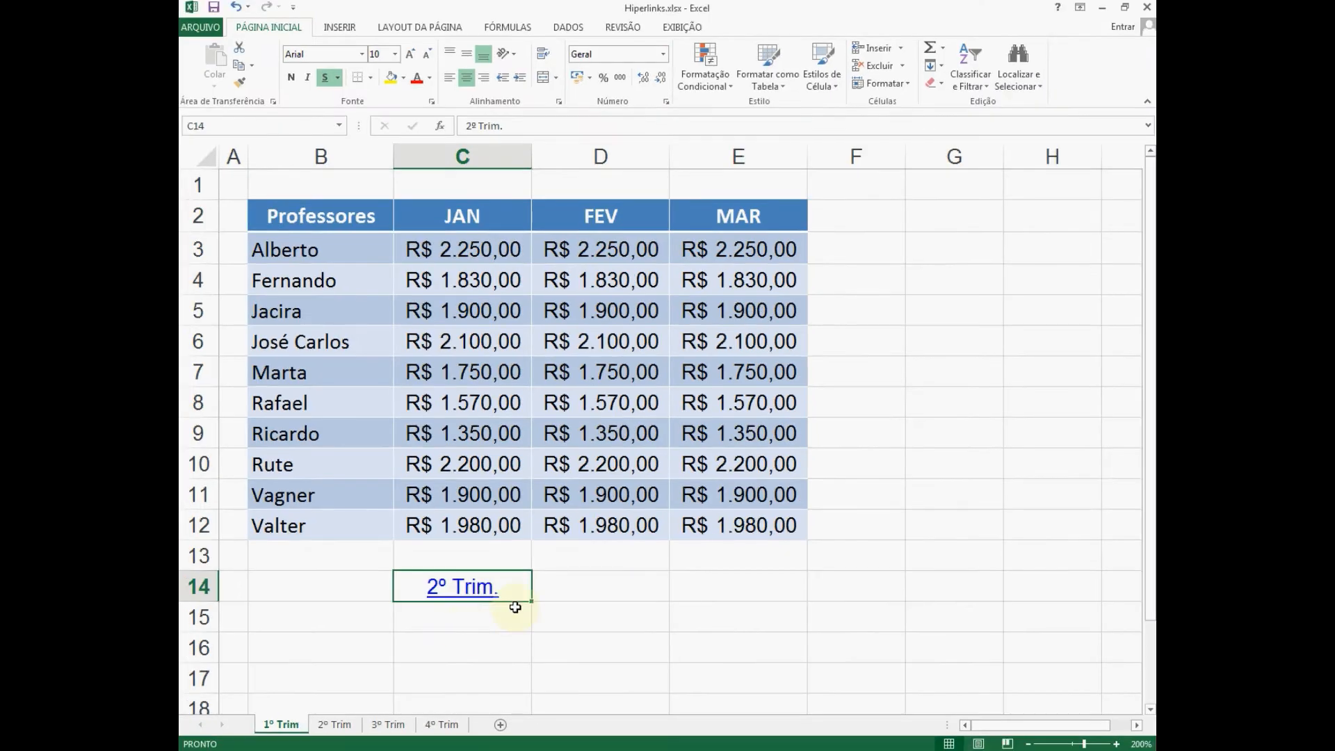
pyautogui.moveTo(477, 594)
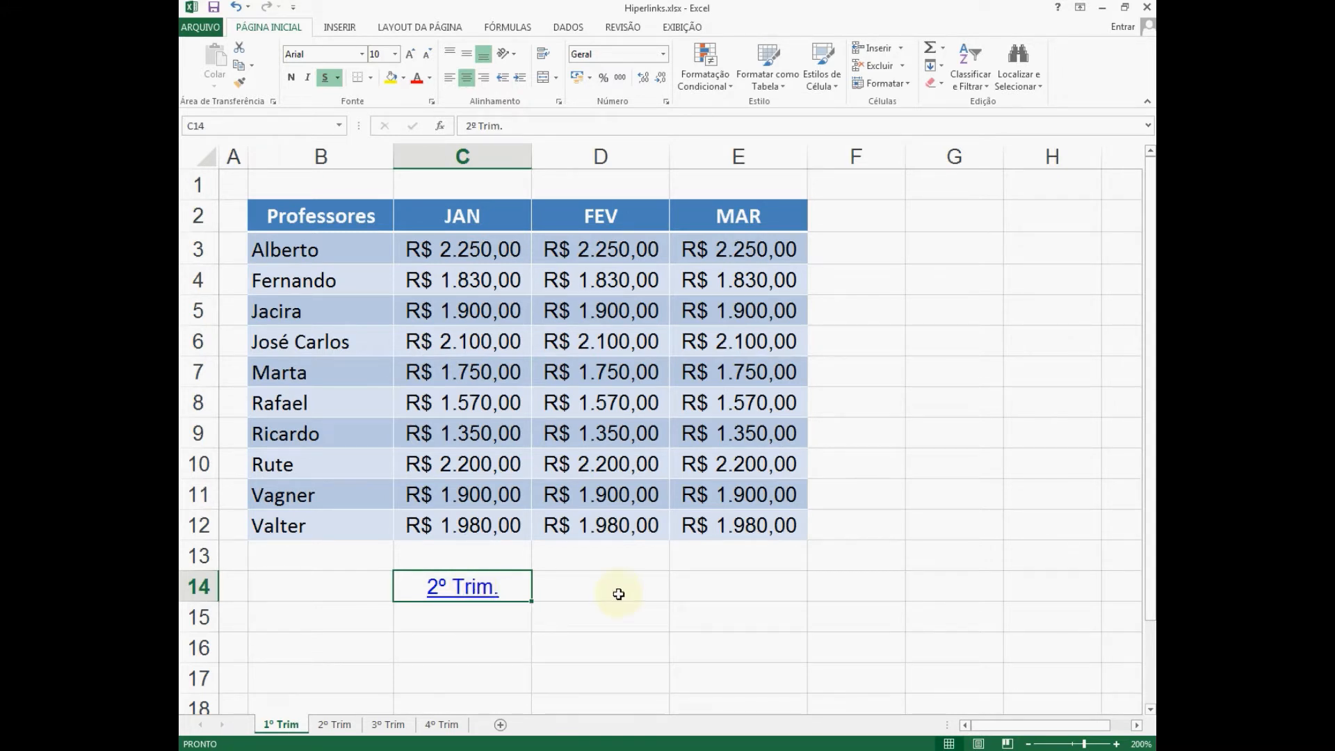
pyautogui.click(461, 589)
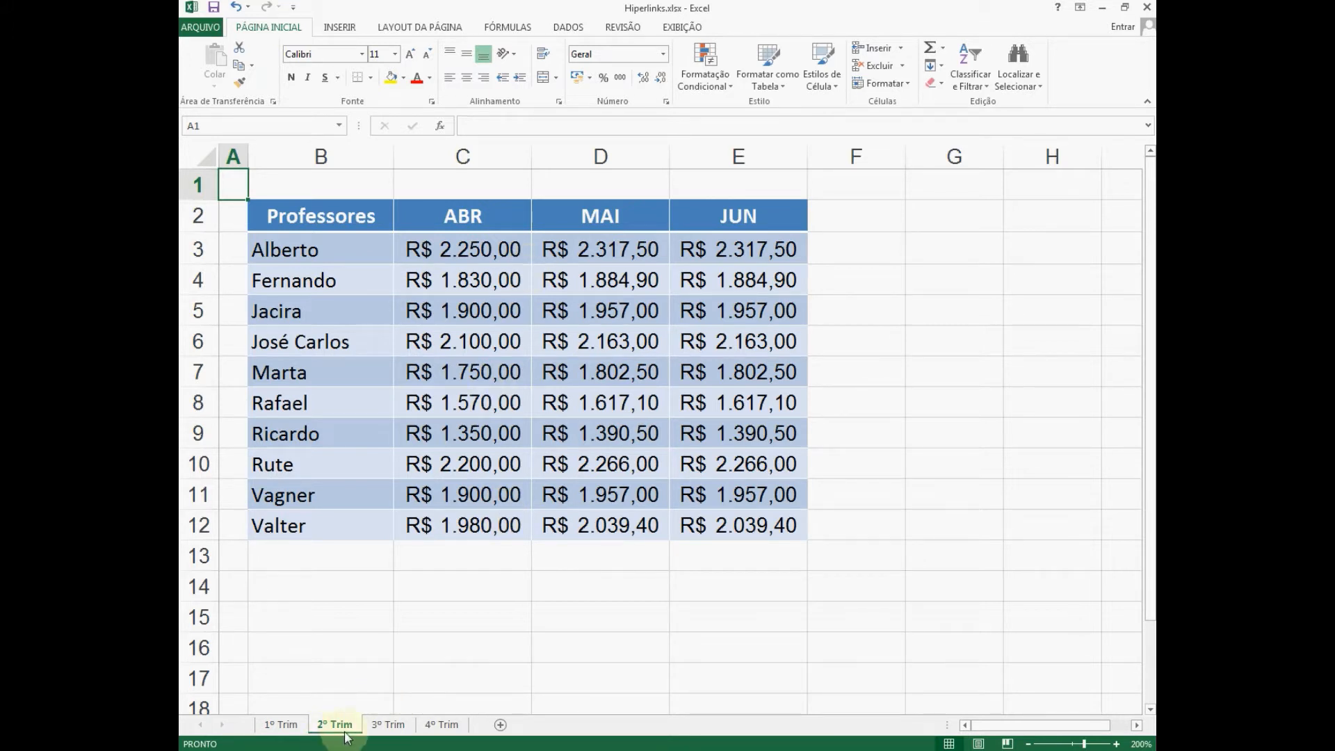
# Enter the label "Voltar" in cell C14 of the 2º Trim sheet and center it horizontally.
pyautogui.click(444, 582)
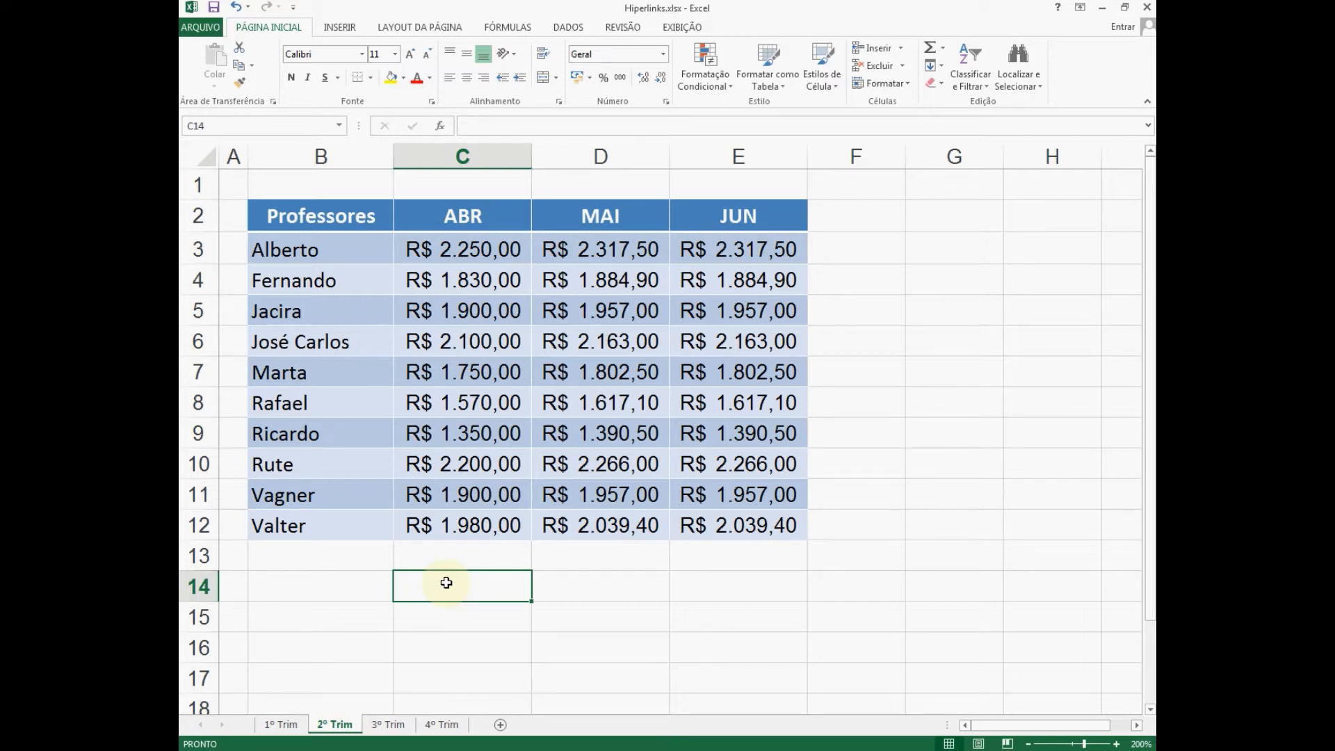
pyautogui.write('Voltar')
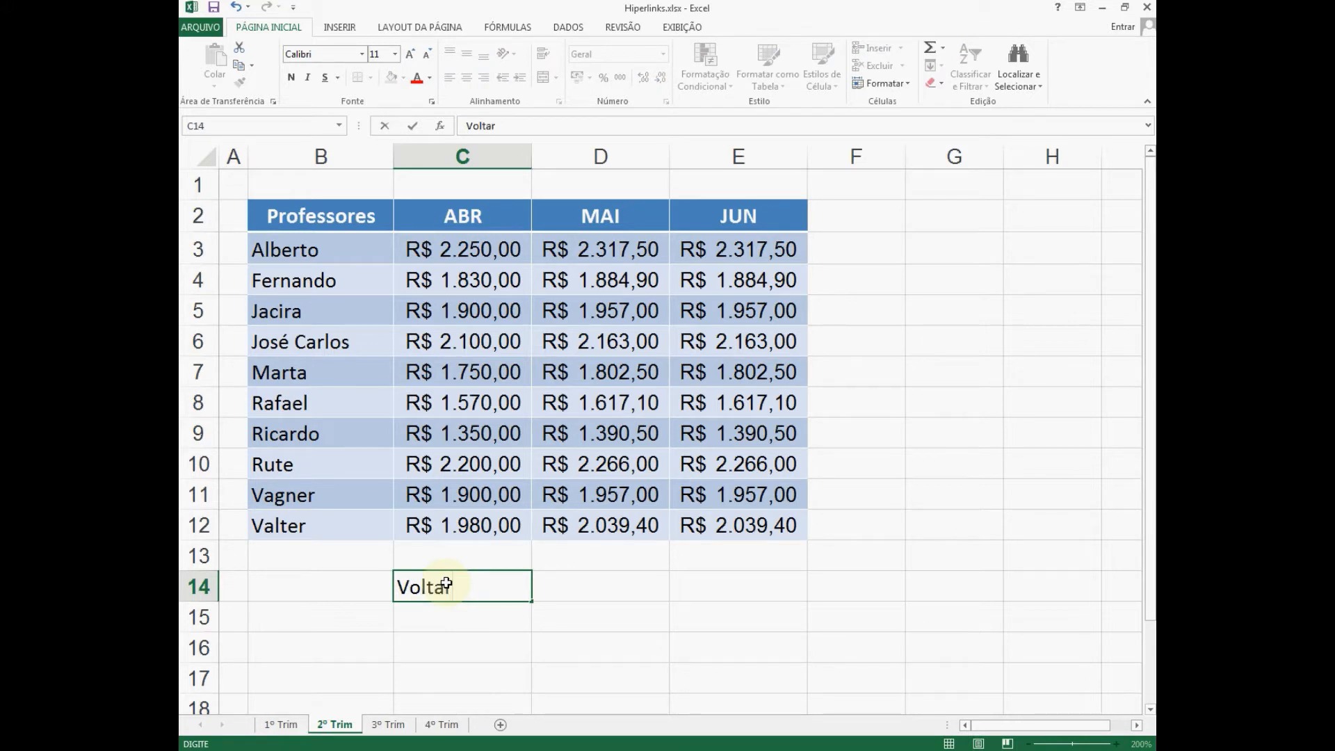
pyautogui.press('Return')
pyautogui.click(446, 586)
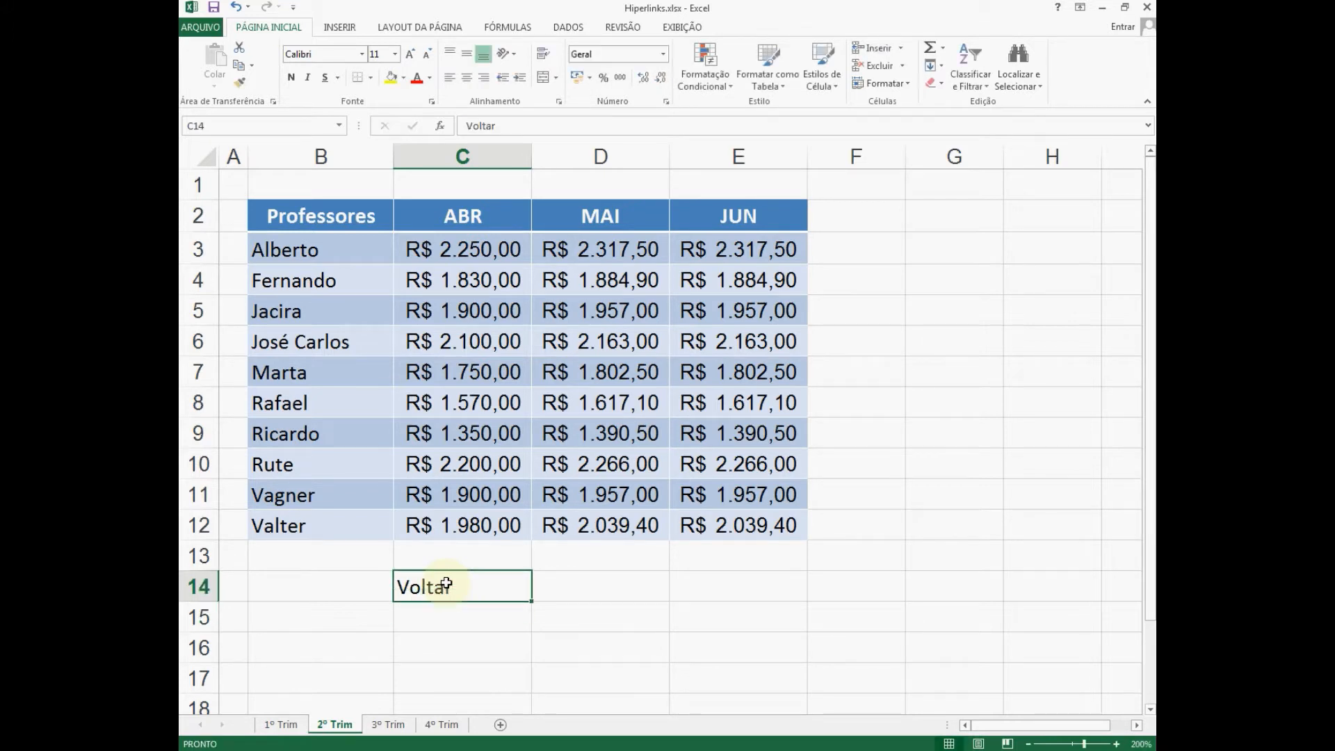
pyautogui.click(469, 77)
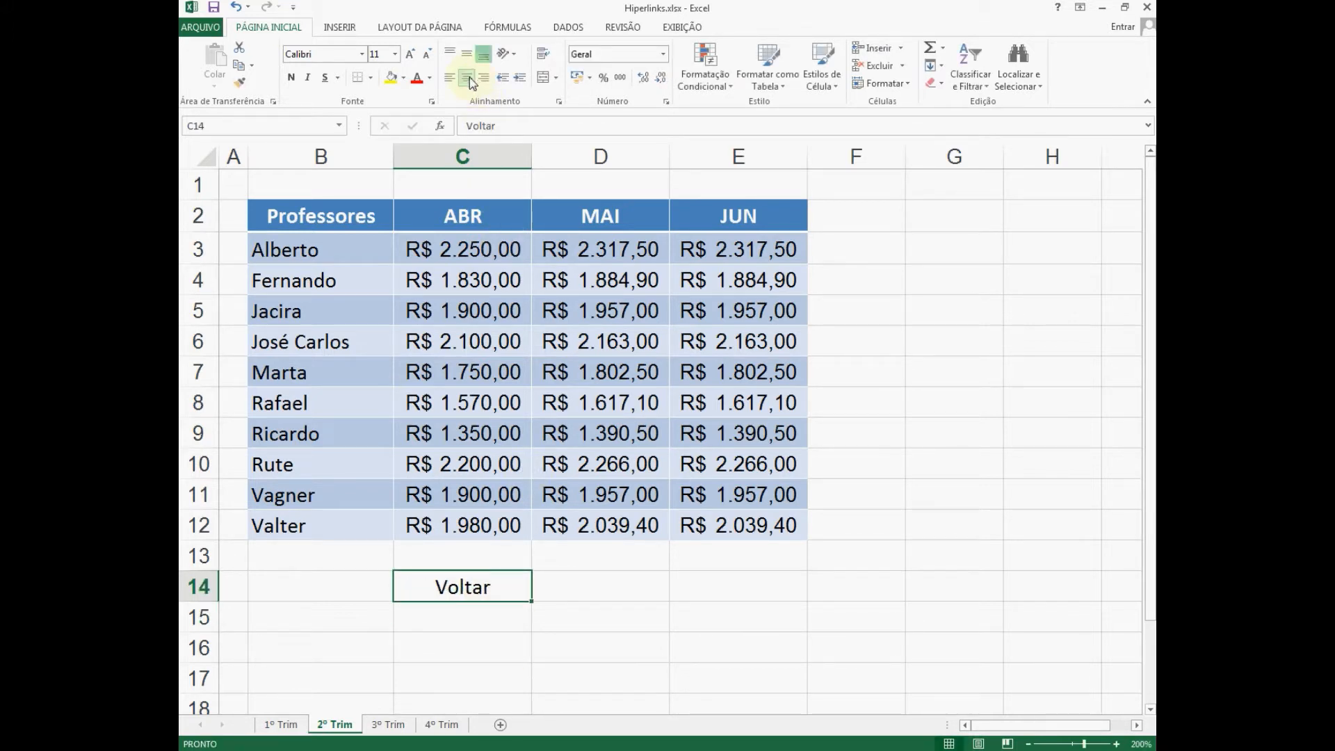
# Start a hyperlink on the "Voltar" label that targets cell C3 of the 1º Trim sheet.
pyautogui.rightClick(468, 588)
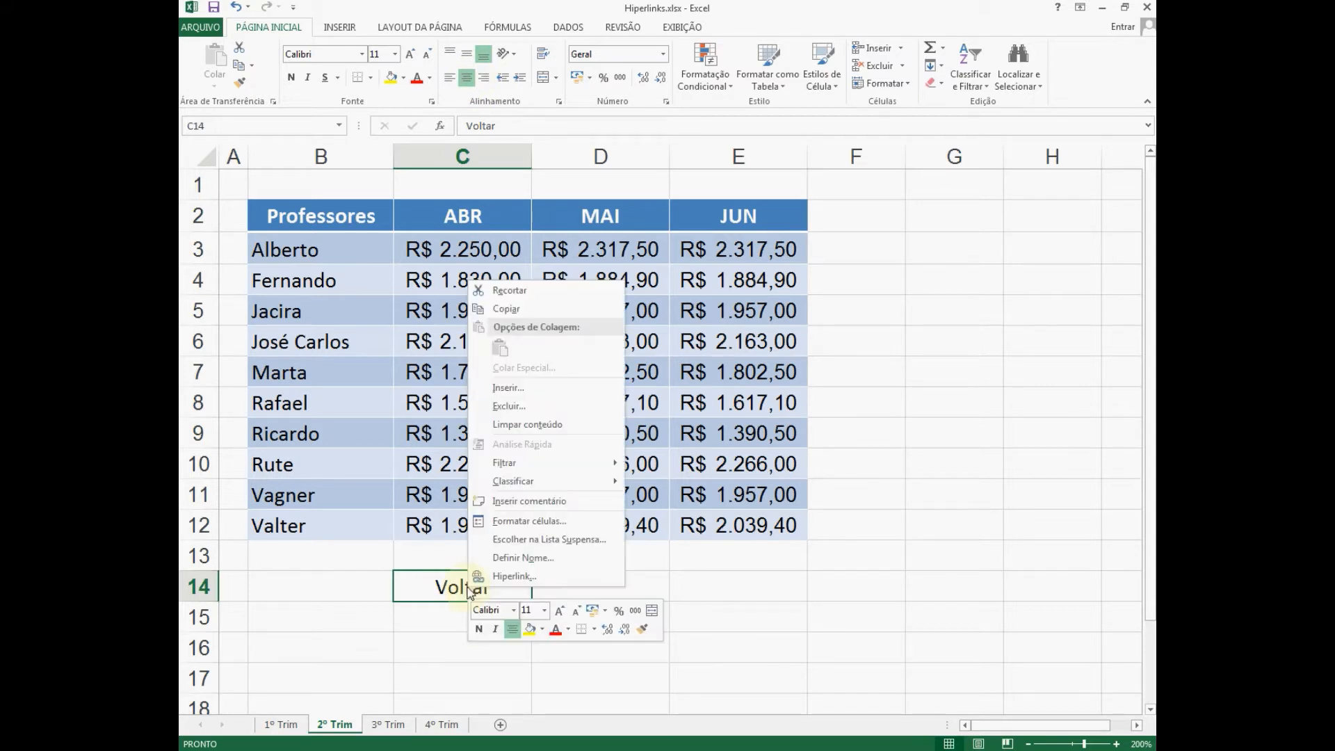
pyautogui.click(515, 577)
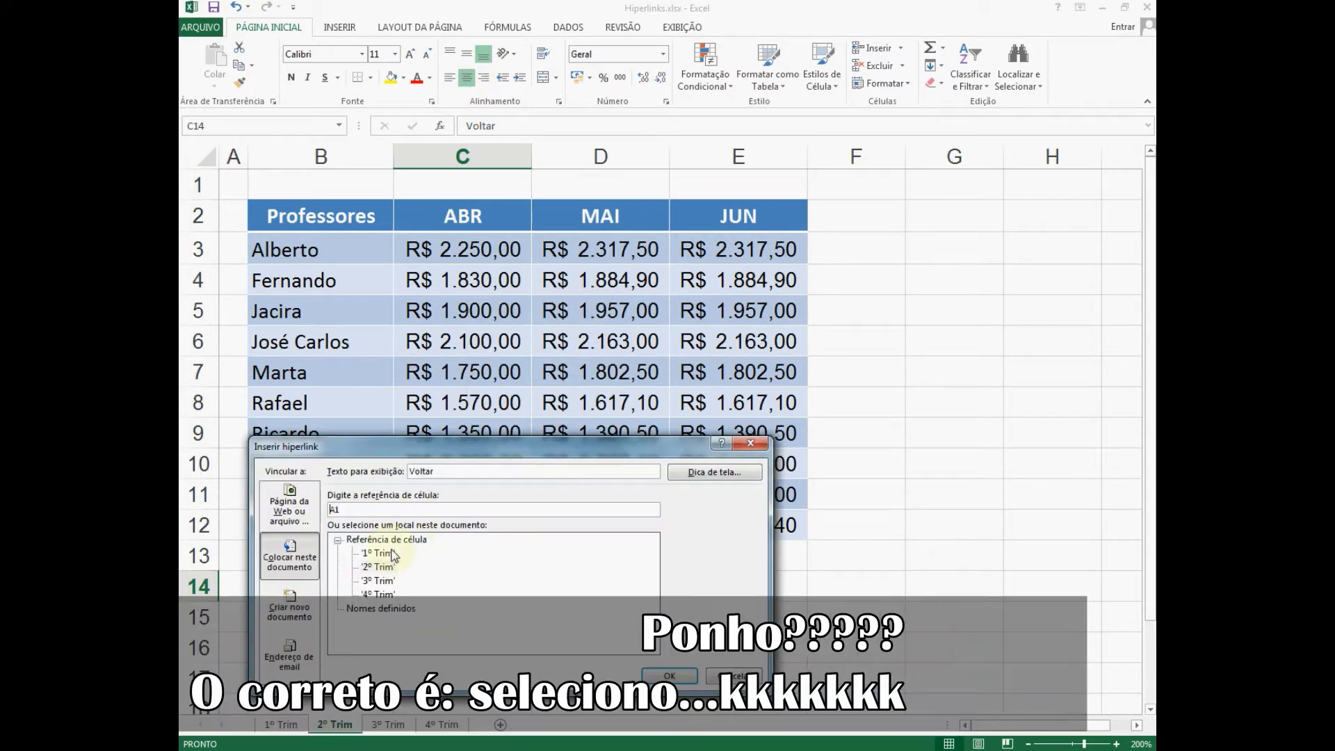
pyautogui.click(379, 554)
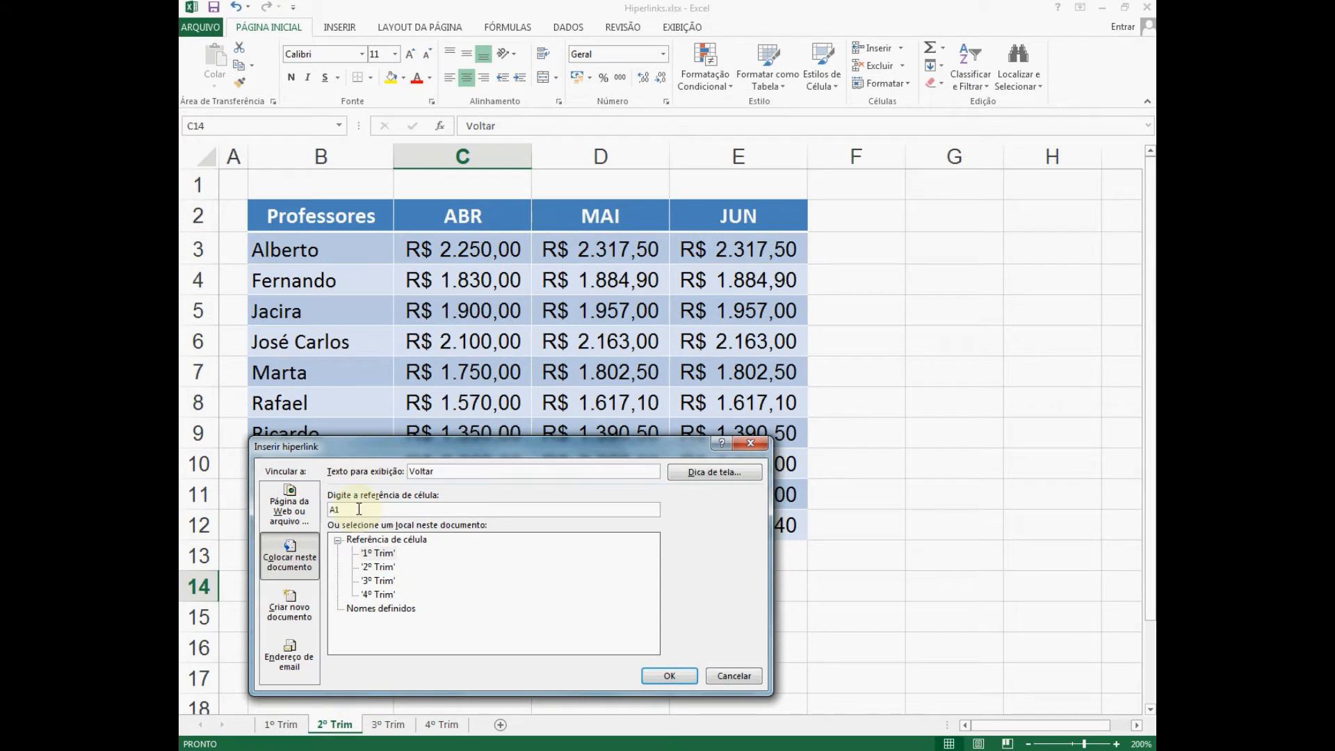
pyautogui.moveTo(359, 509); pyautogui.dragTo(324, 510)
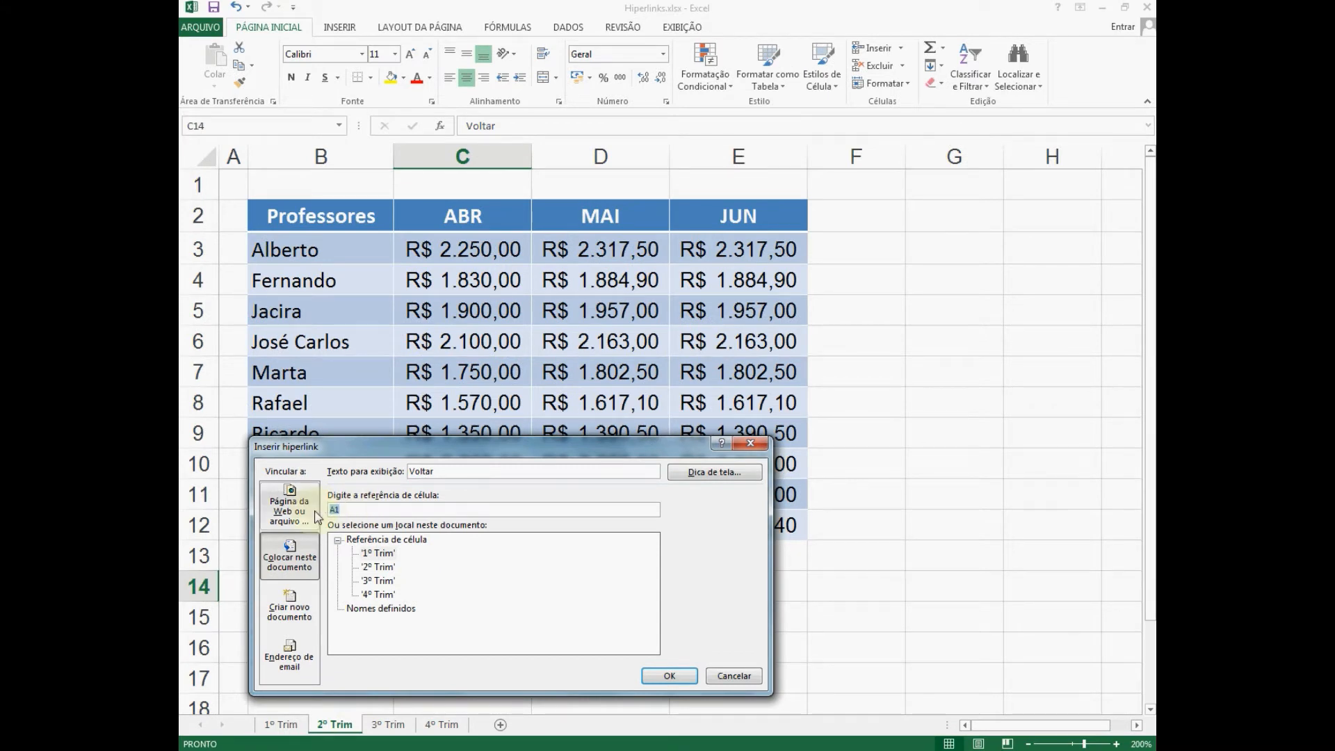
pyautogui.write('C3')
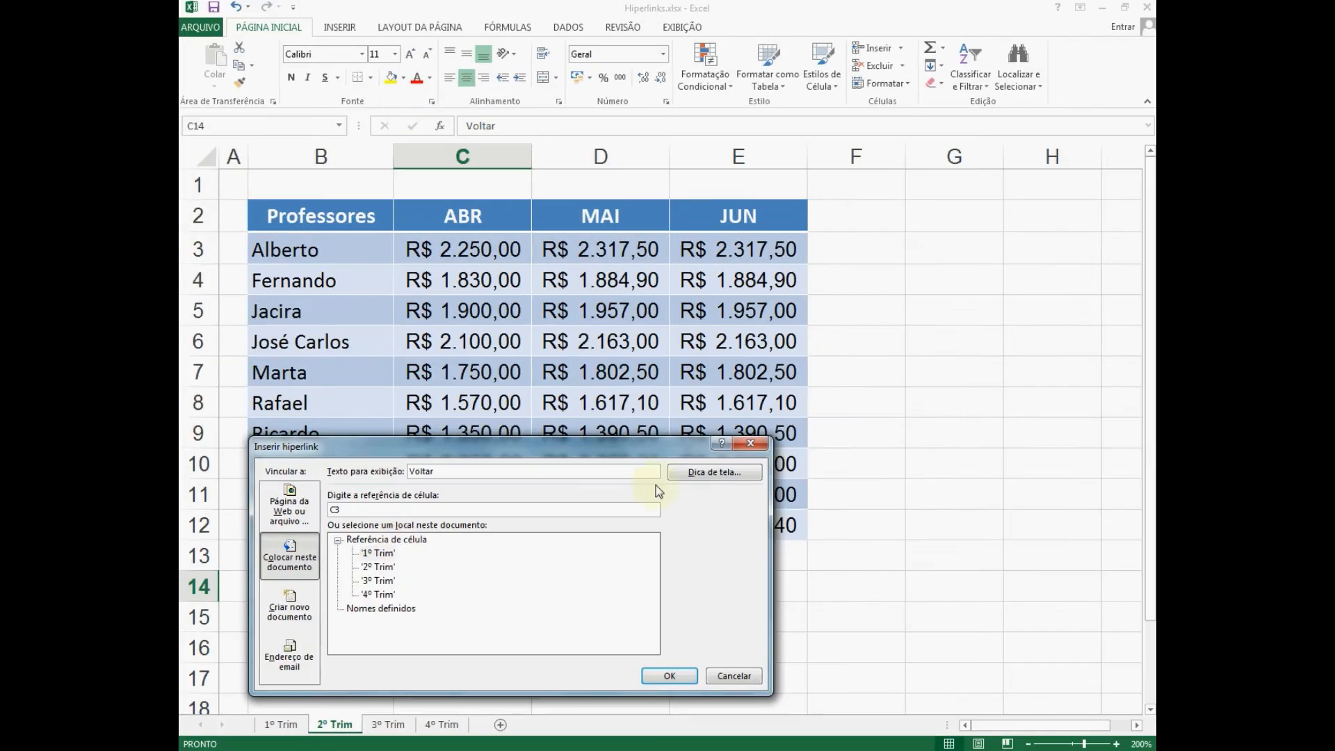
# Give the "Voltar" hyperlink the screen tip "Voltar ao 1º Trimestre" and create the link.
pyautogui.click(695, 473)
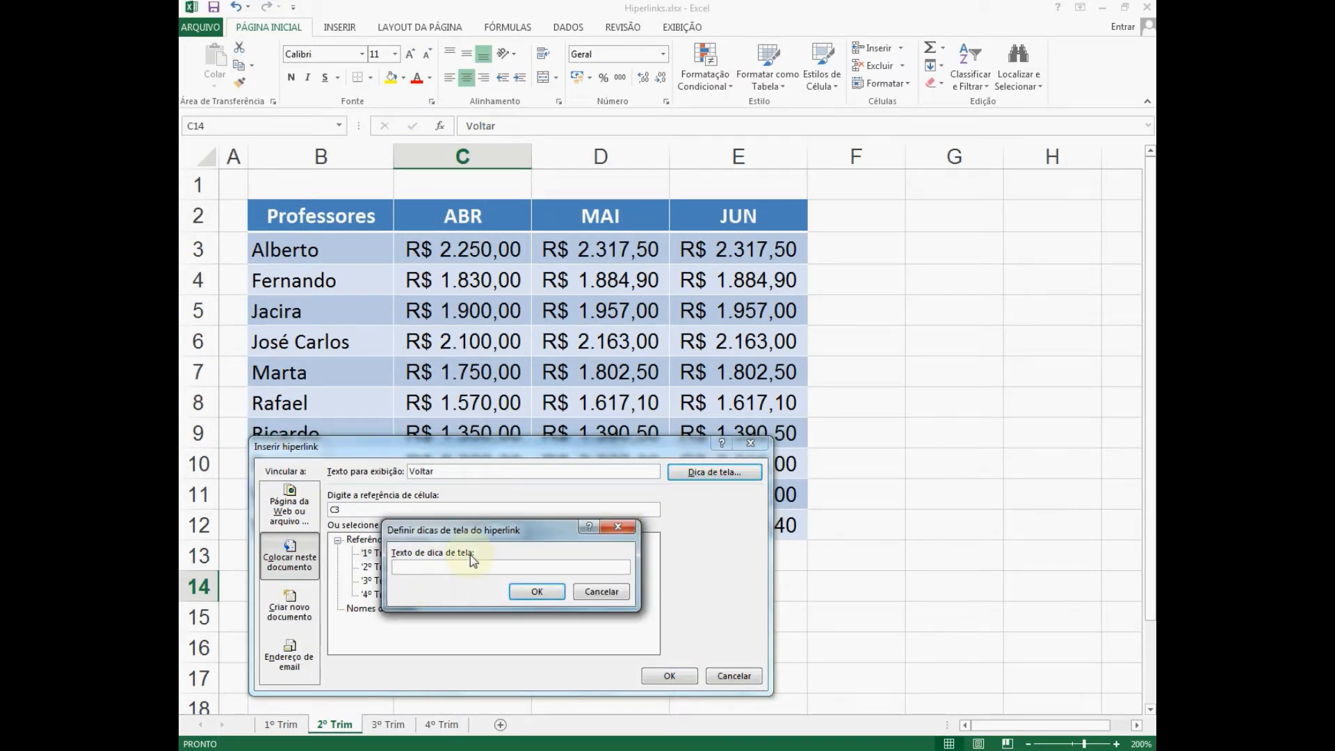
pyautogui.moveTo(480, 534); pyautogui.dragTo(491, 475)
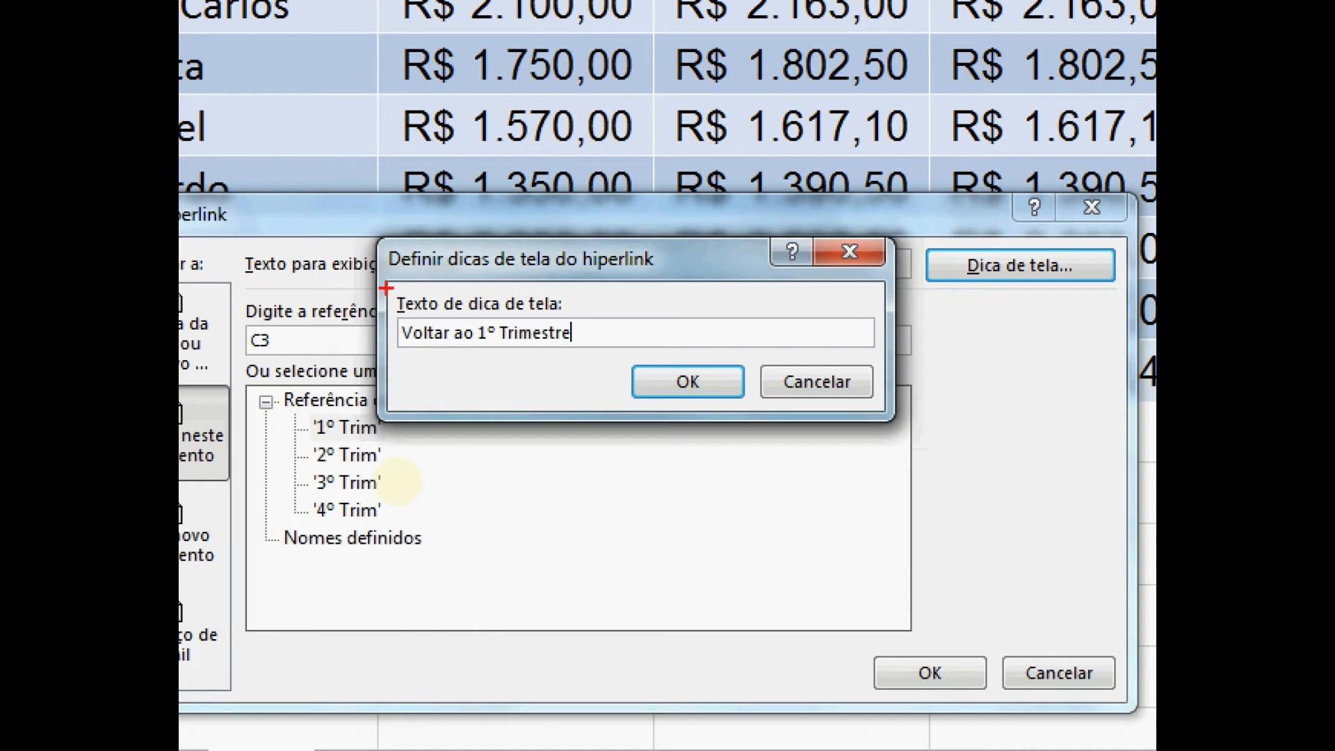
pyautogui.moveTo(386, 288); pyautogui.dragTo(596, 366)
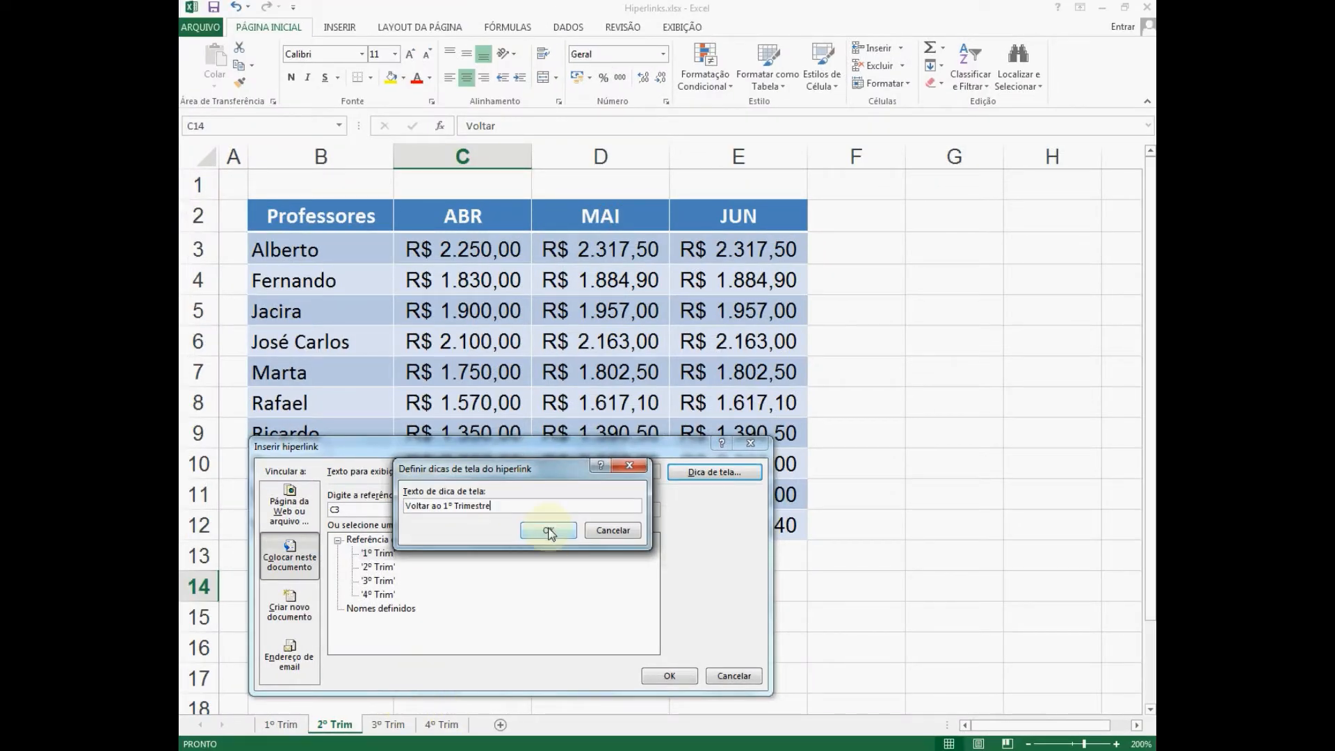
pyautogui.click(679, 382)
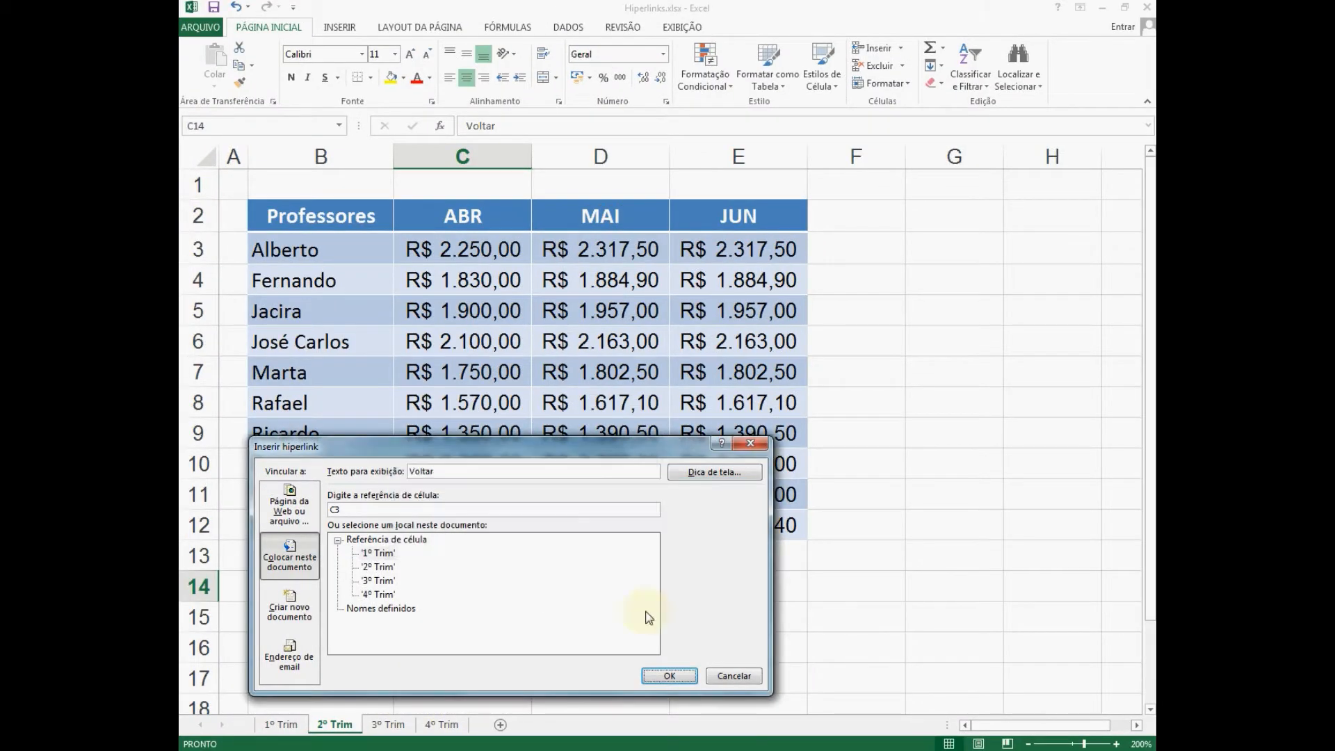
pyautogui.click(669, 676)
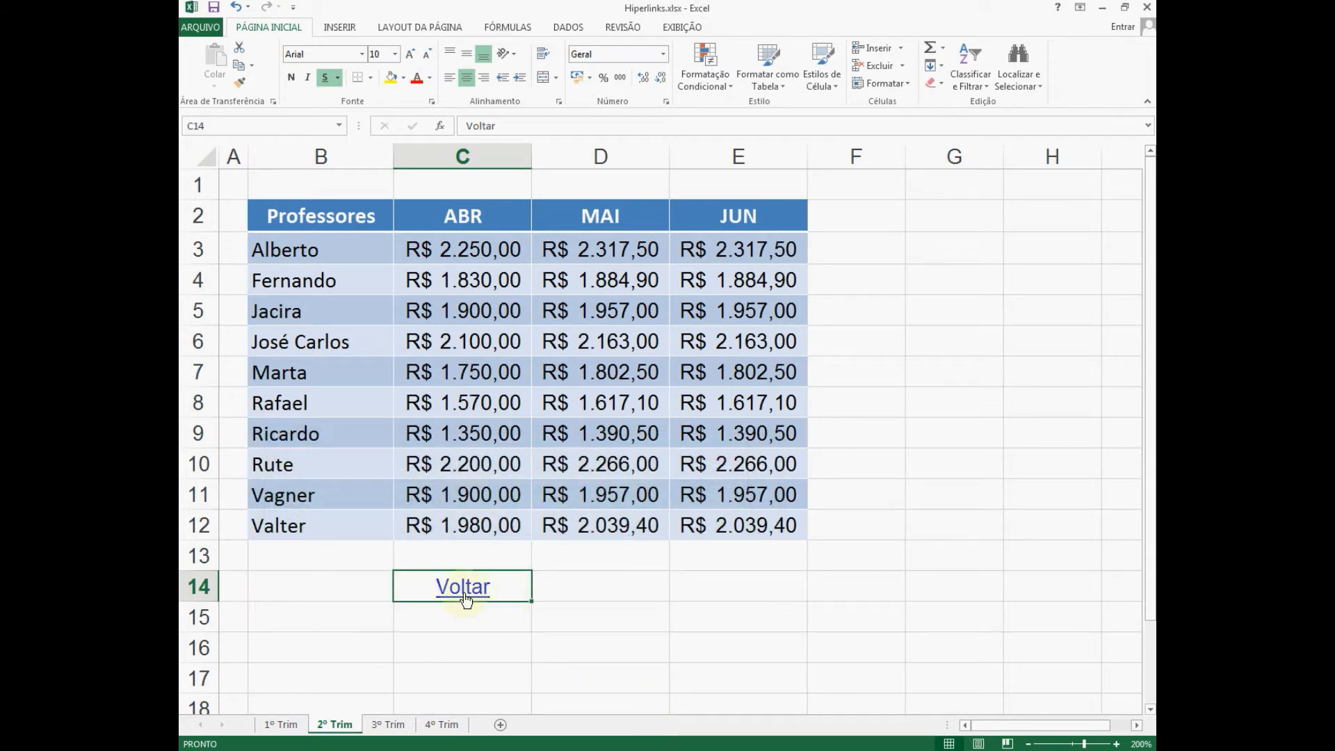
# Follow the "Voltar" link back to the 1º Trim sheet and check the "2º Trim." link there.
pyautogui.moveTo(462, 587)
pyautogui.click(463, 588)
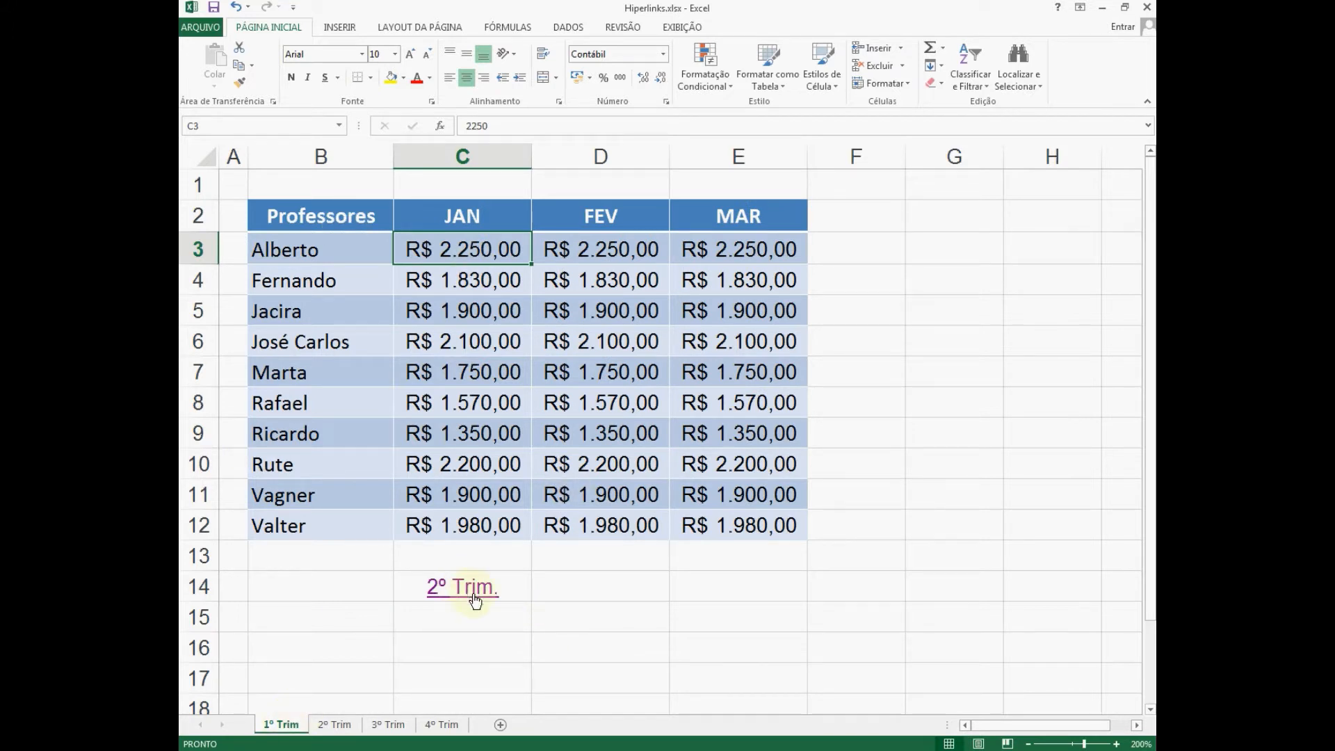
pyautogui.moveTo(462, 596)
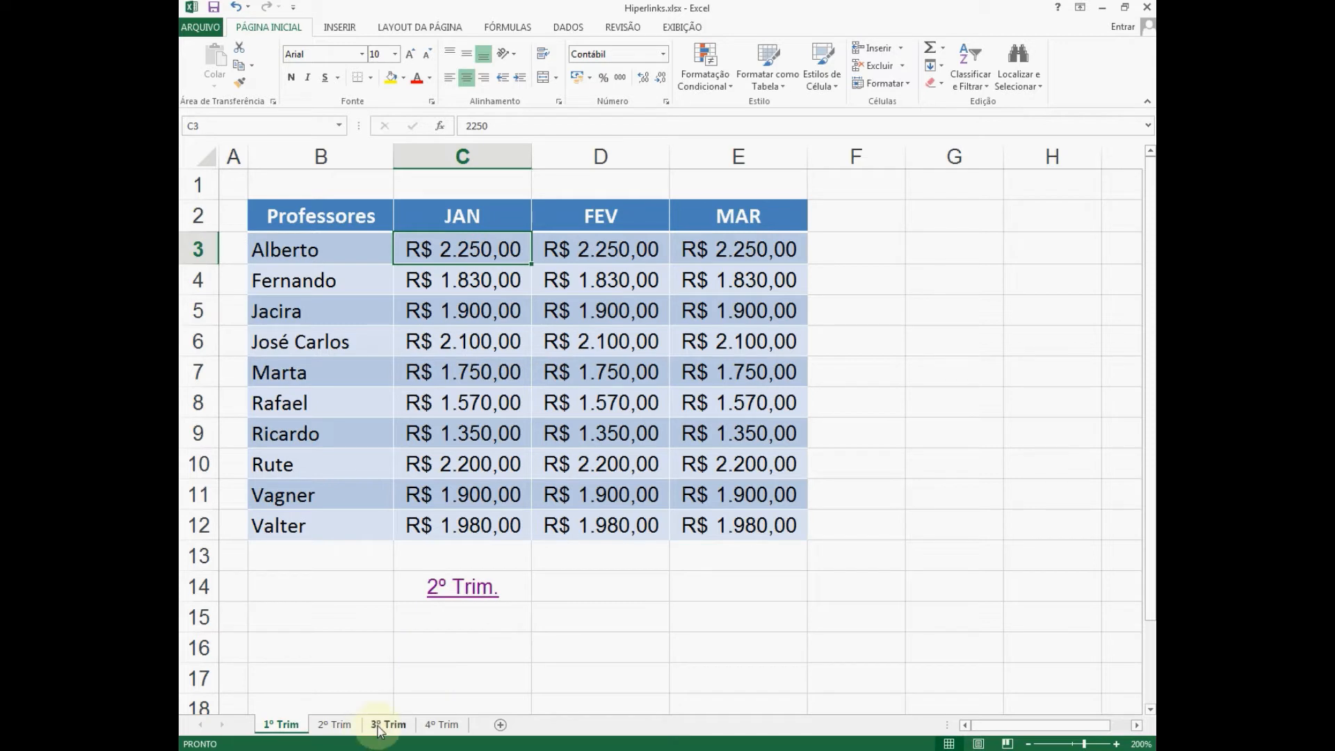
# Enter the labels "3º Trim." in cell D14 and "4º Trim." in cell E14 of the 1º Trim sheet.
pyautogui.click(577, 585)
pyautogui.write('3')
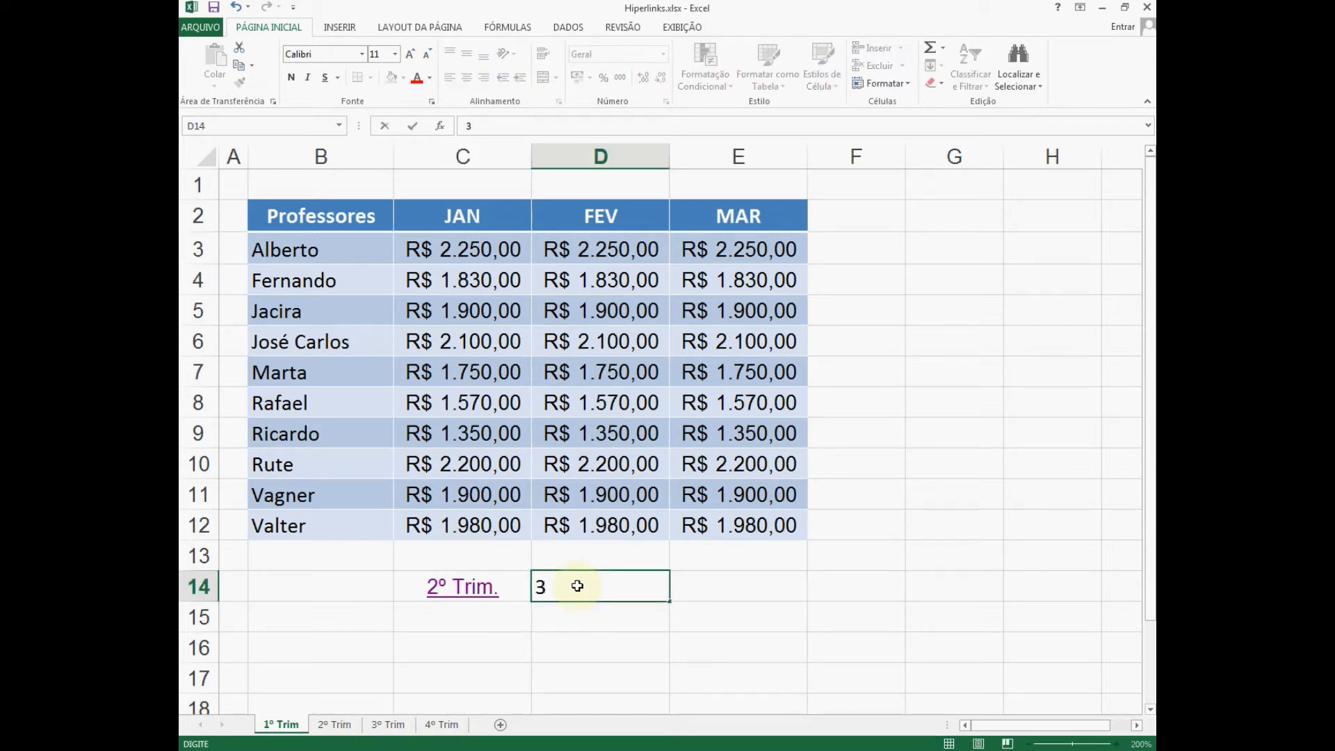
pyautogui.write('º Trim.')
pyautogui.press('Tab')
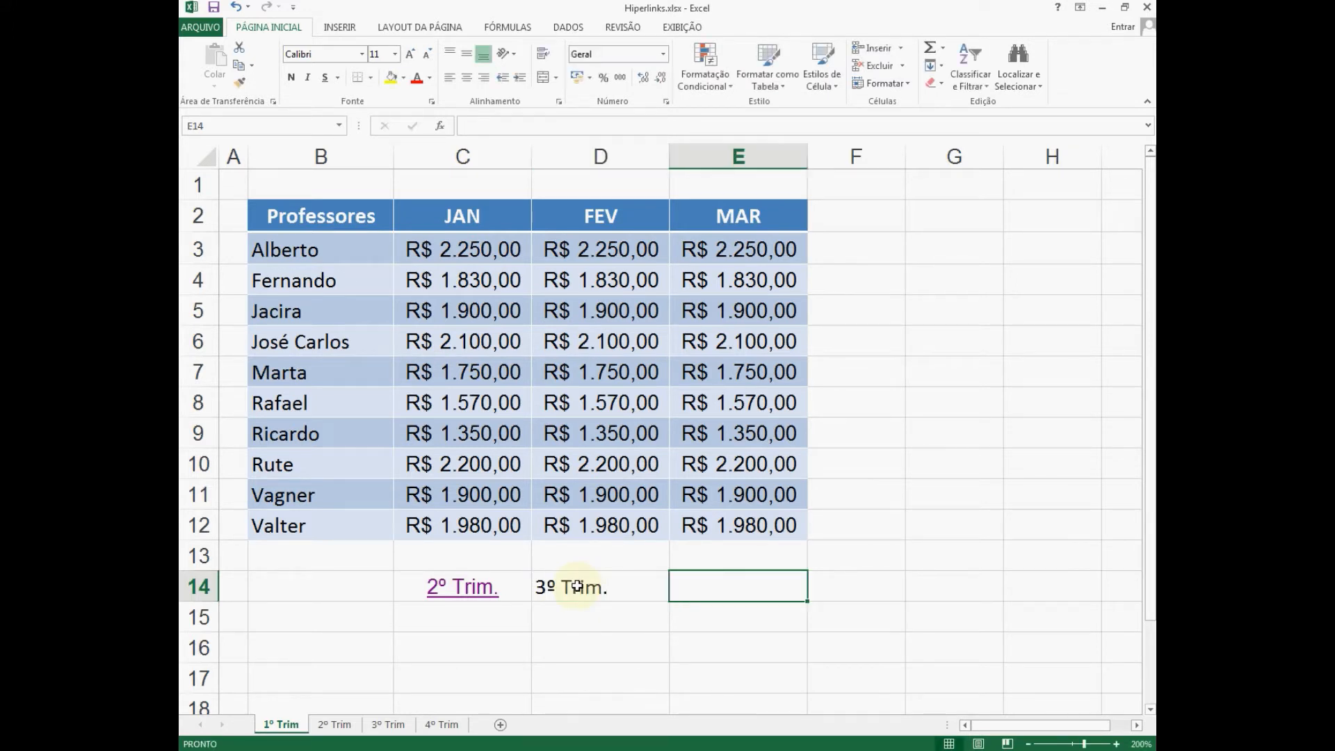
pyautogui.write('4º')
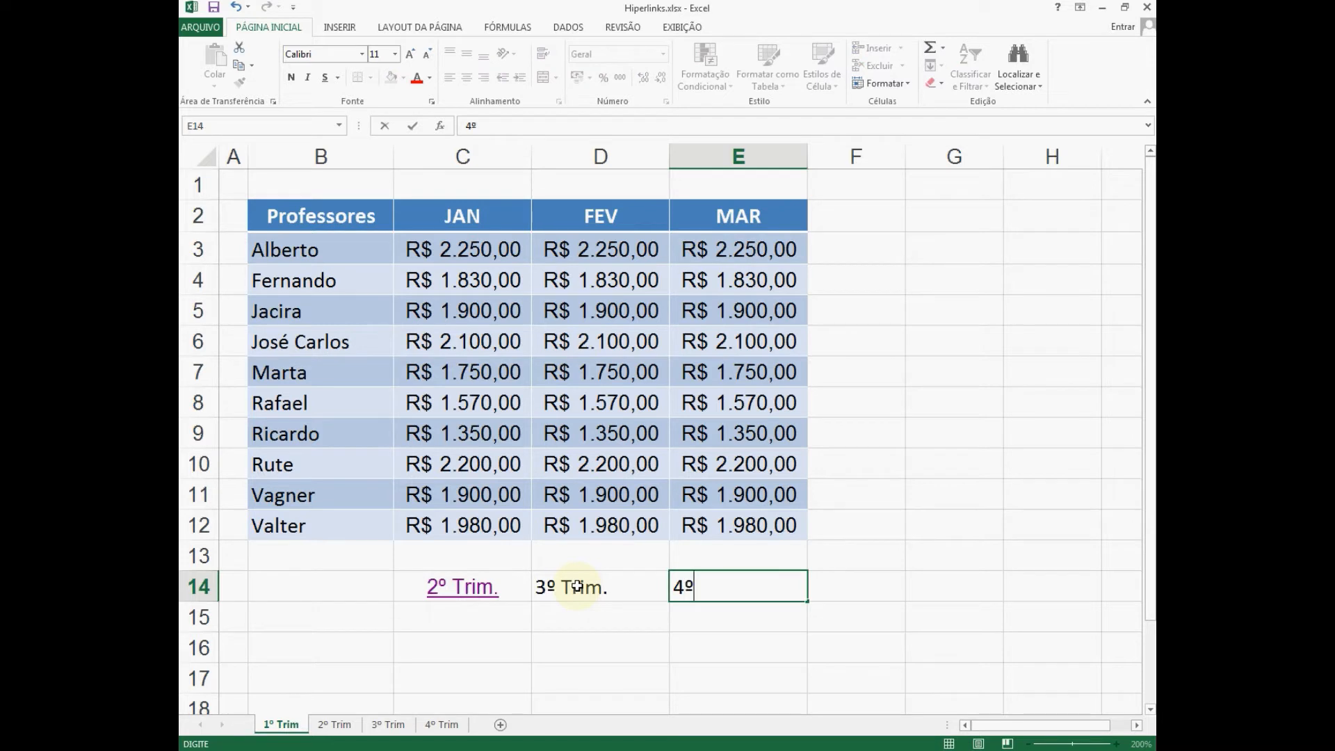
pyautogui.write(' Trim.')
pyautogui.press('Return')
# Center the labels "3º Trim." and "4º Trim." in cells D14 and E14.
pyautogui.click(577, 586)
pyautogui.hotkey('shift', 'Right')
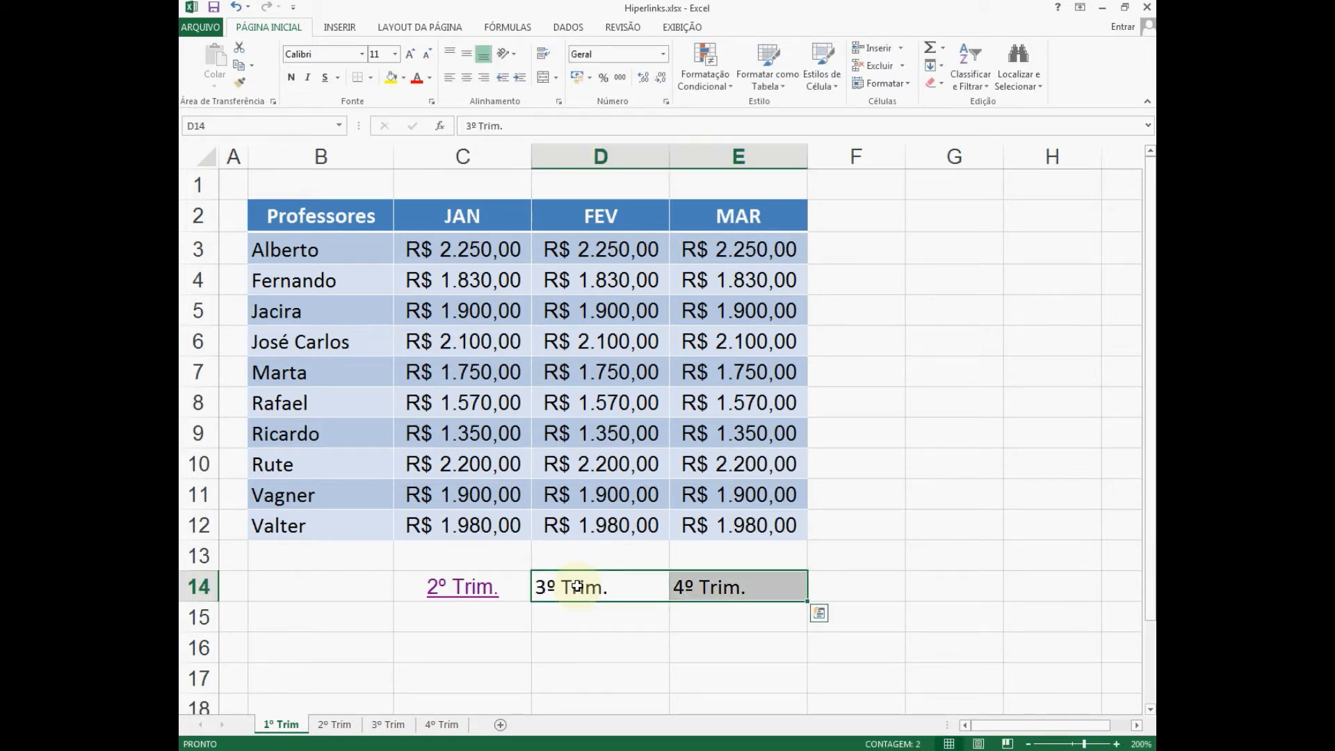
pyautogui.click(467, 78)
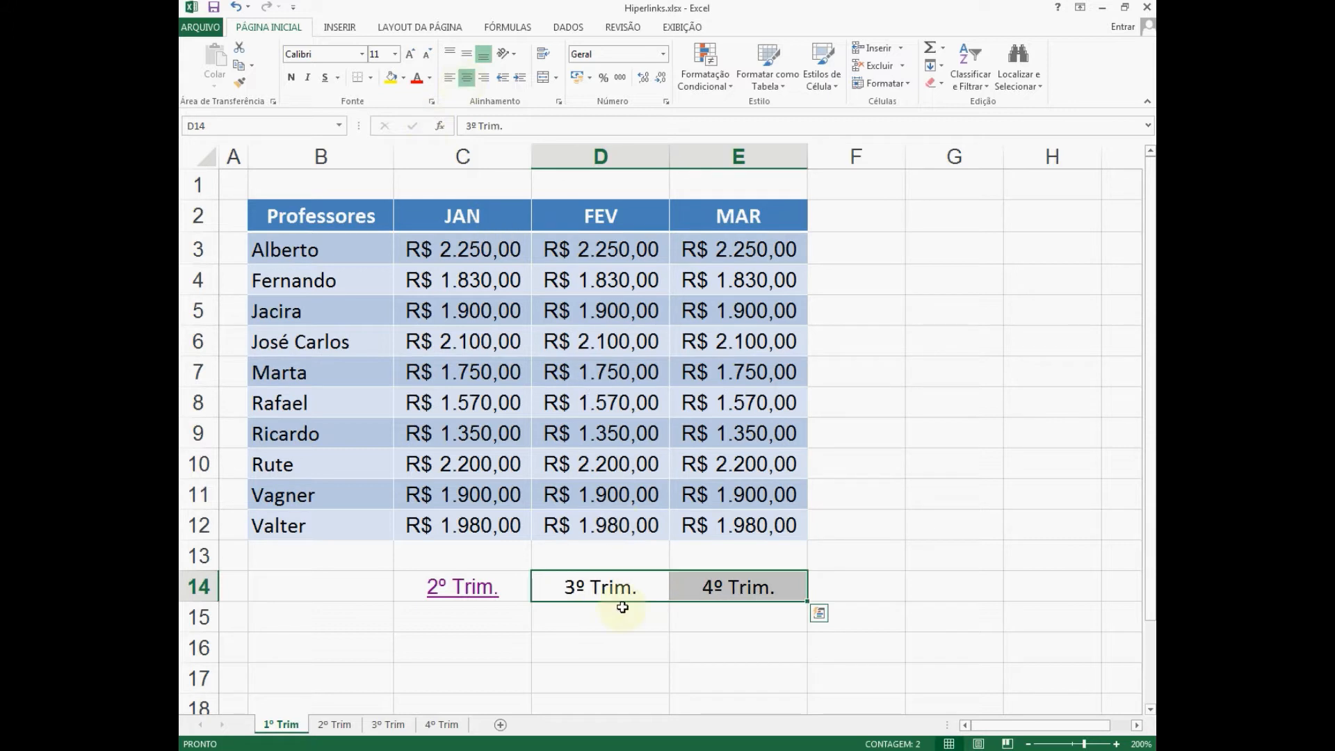
# Start a hyperlink on the "3º Trim." label that targets cell C3 of the 3º Trim sheet.
pyautogui.click(620, 606)
pyautogui.click(610, 587)
pyautogui.rightClick(611, 587)
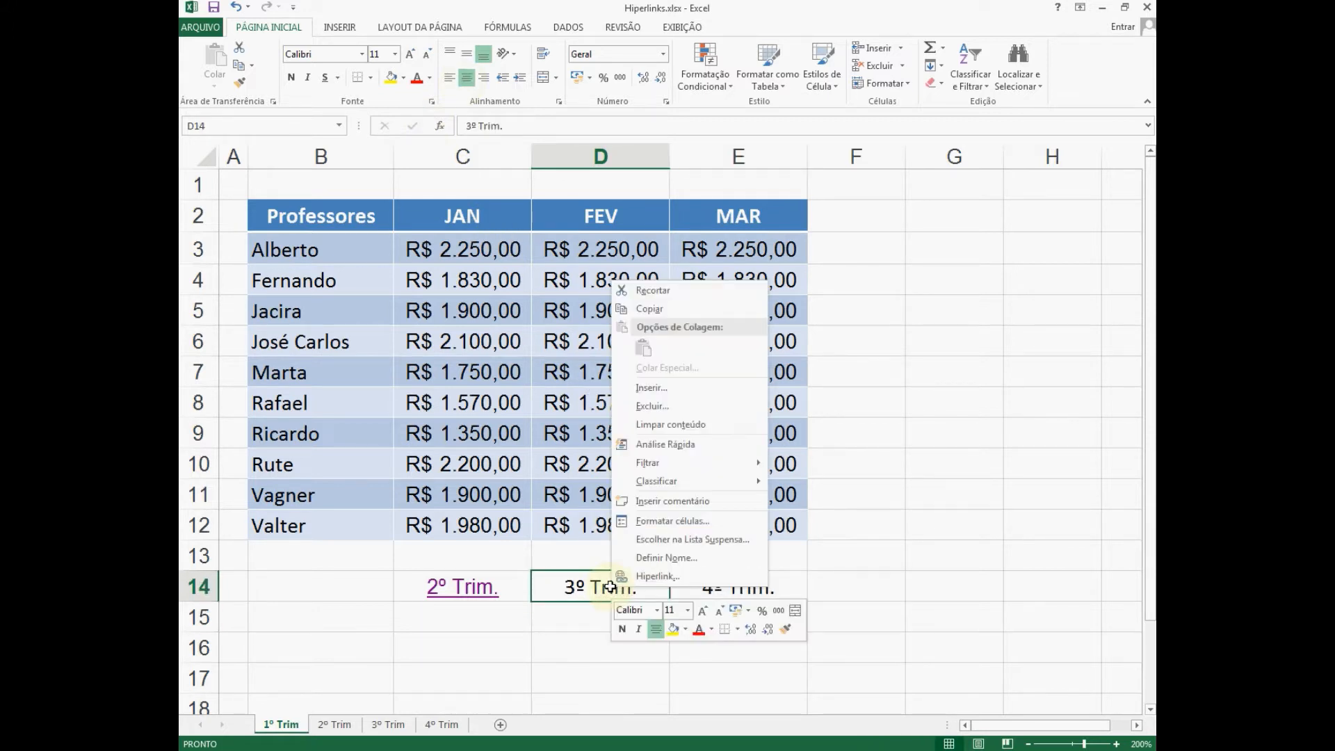
pyautogui.click(658, 577)
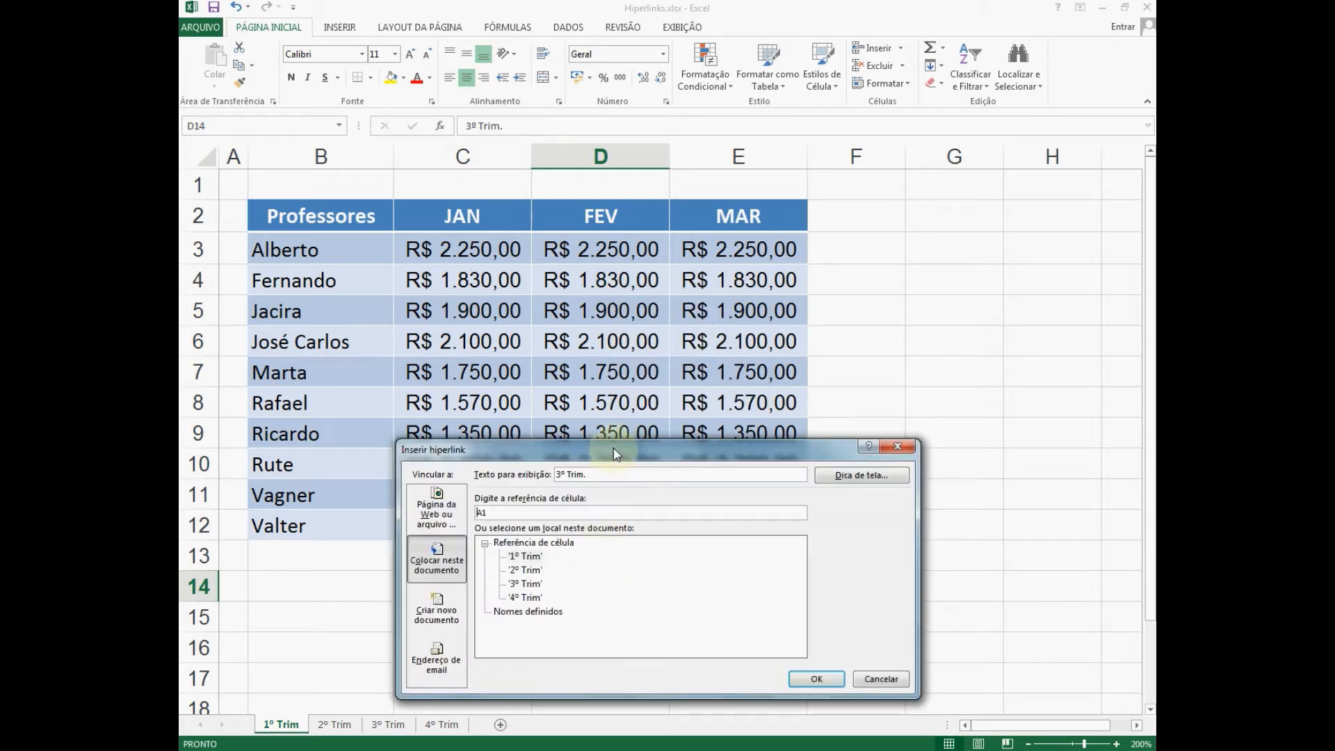
pyautogui.moveTo(614, 453); pyautogui.dragTo(584, 266)
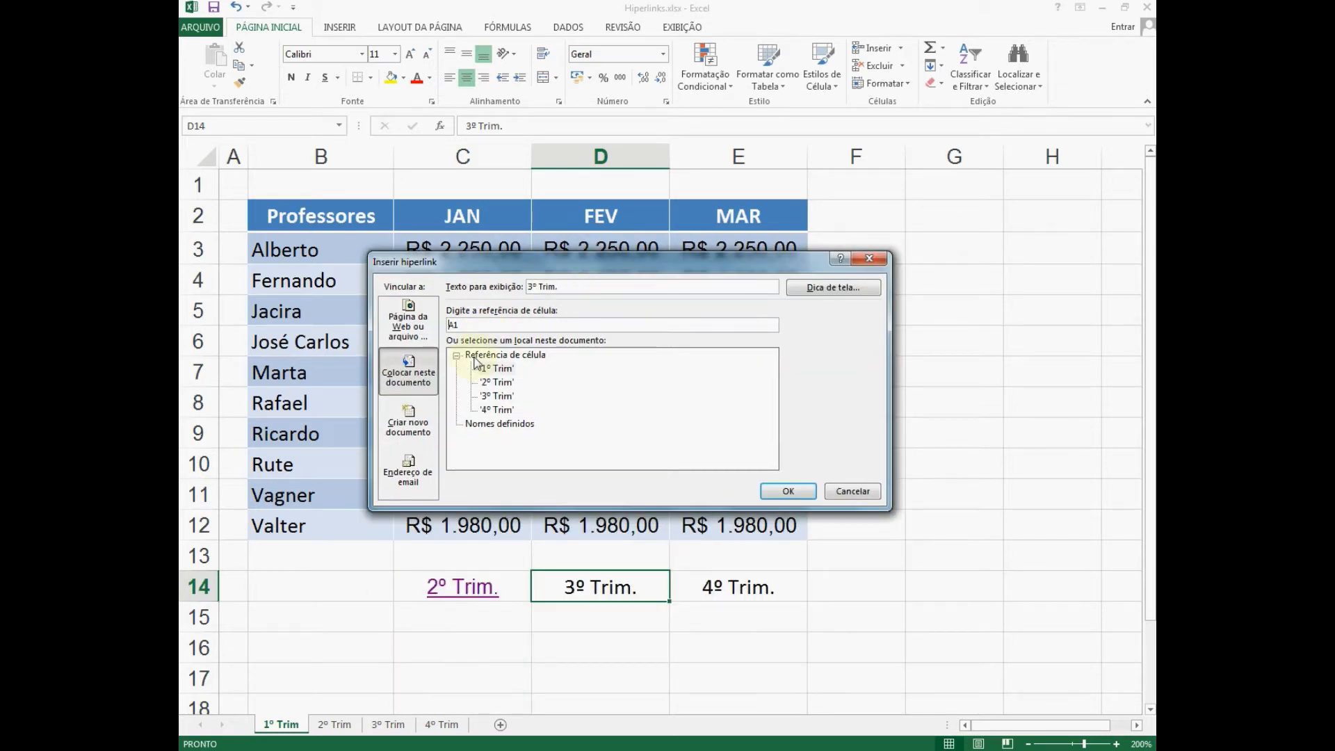
pyautogui.click(496, 396)
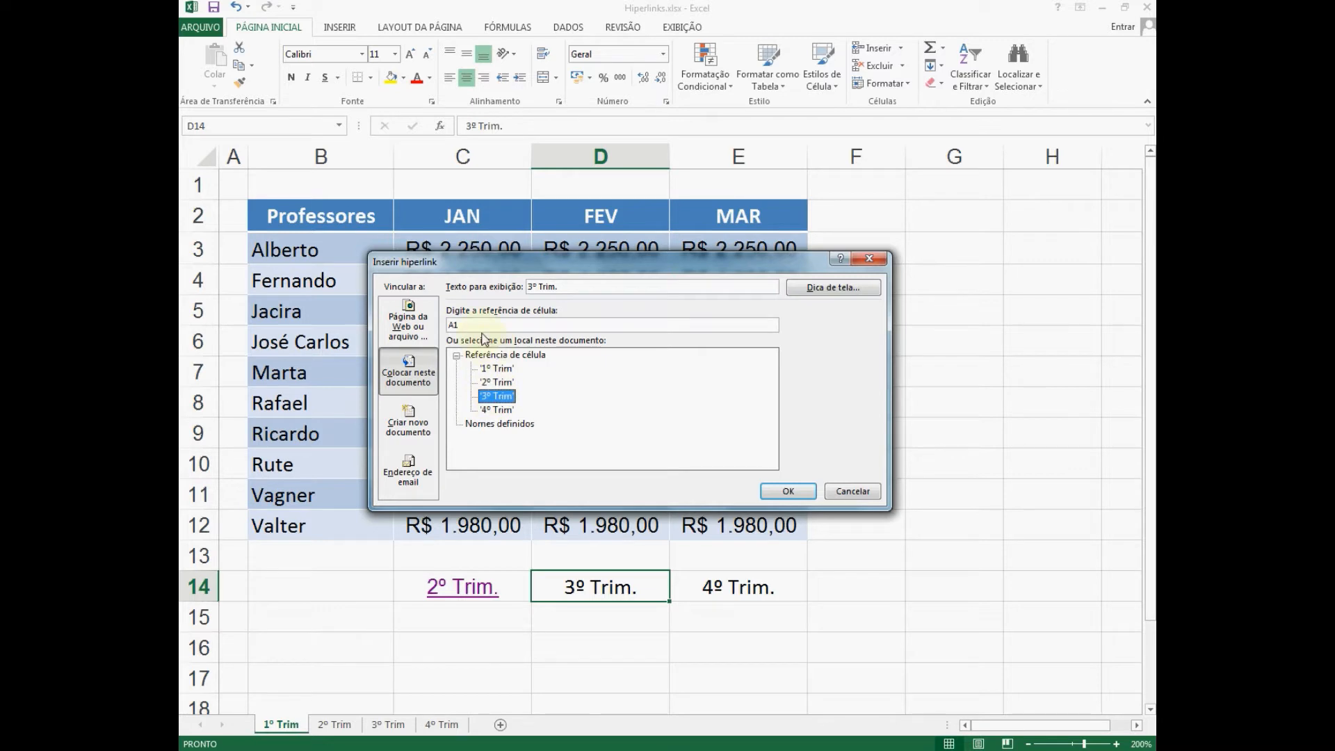
pyautogui.moveTo(462, 325); pyautogui.dragTo(442, 325)
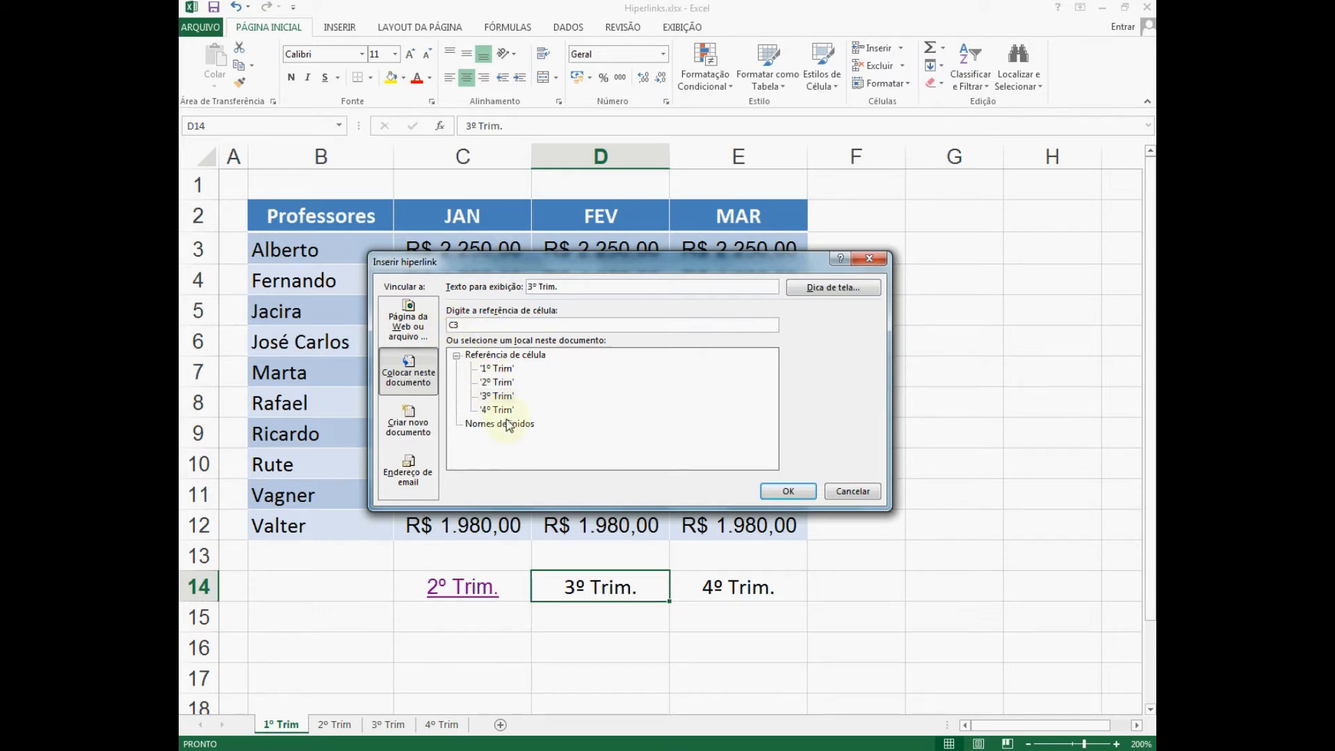
# Give the "3º Trim." hyperlink the screen tip "Acessa o 3º Trimestre" and create the link.
pyautogui.click(831, 297)
pyautogui.moveTo(640, 539); pyautogui.dragTo(624, 388)
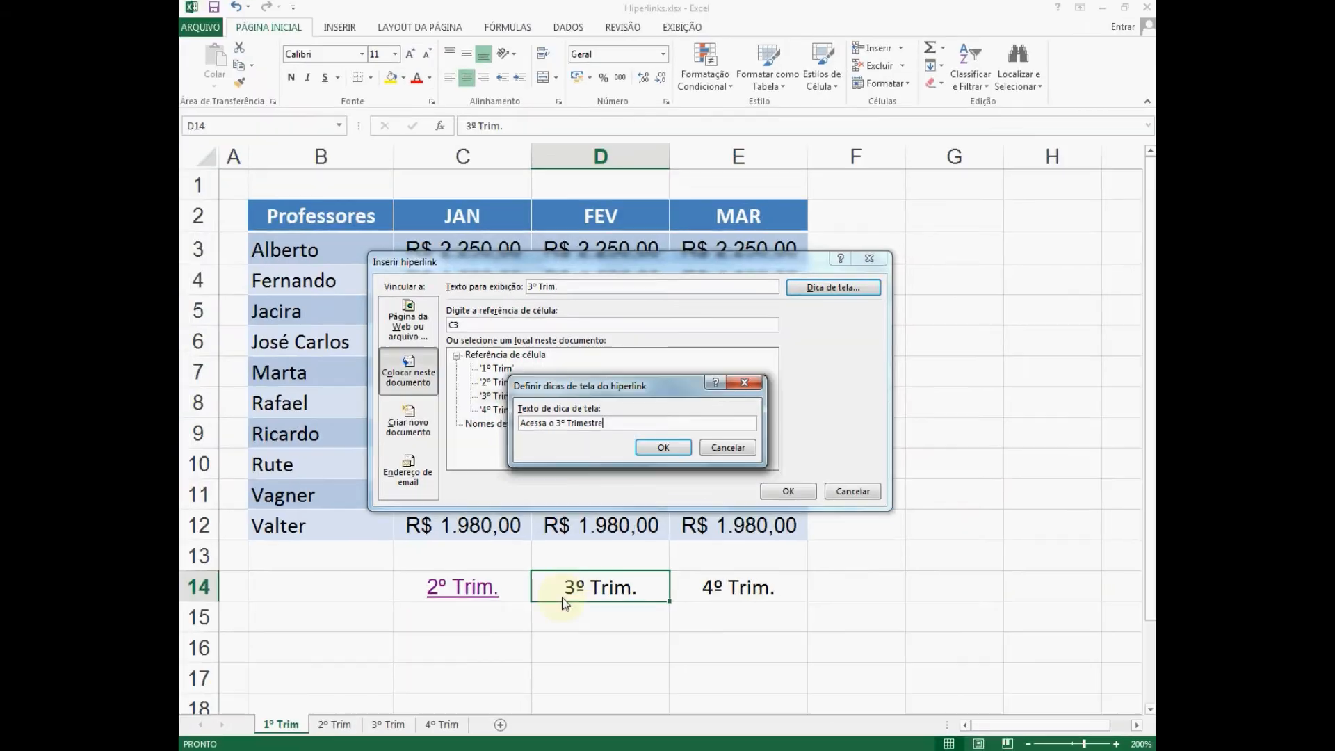
pyautogui.click(743, 334)
pyautogui.click(788, 491)
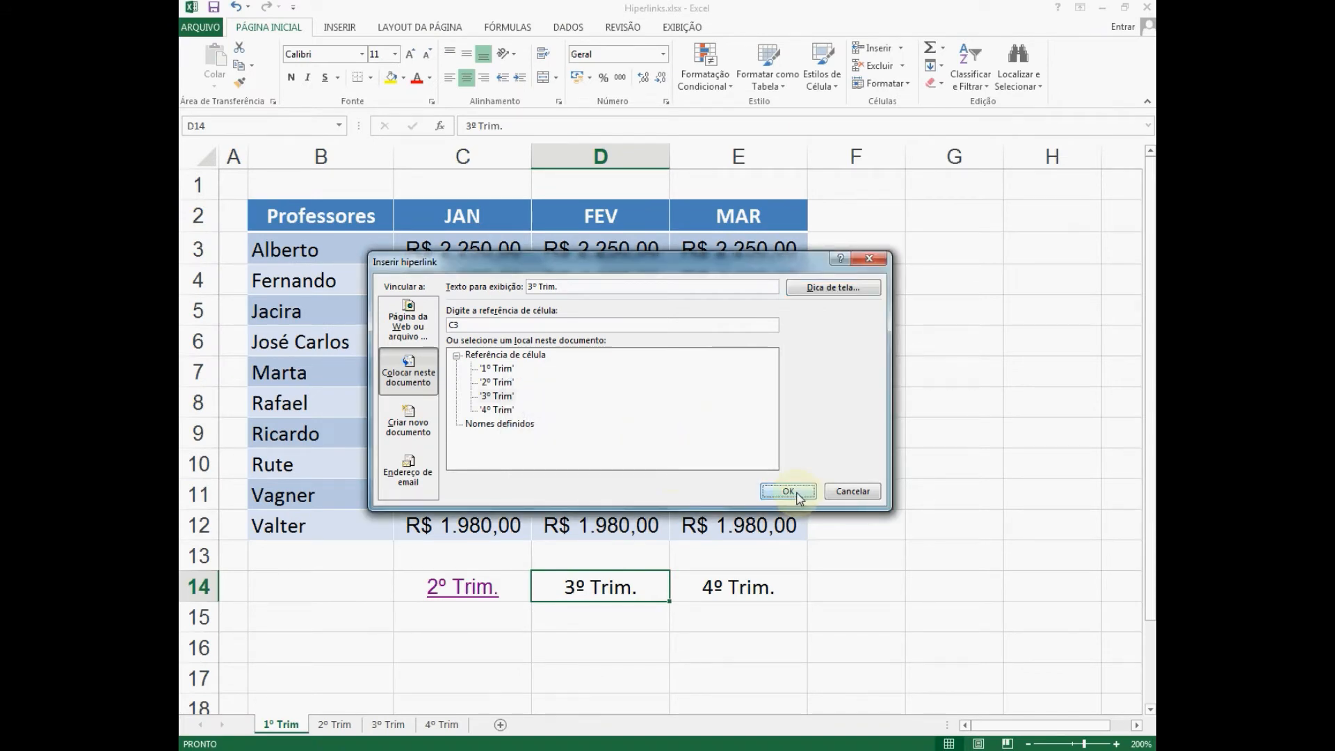
# Follow the "3º Trim." link to its sheet and compare it briefly with the 2º Trim sheet.
pyautogui.moveTo(591, 594)
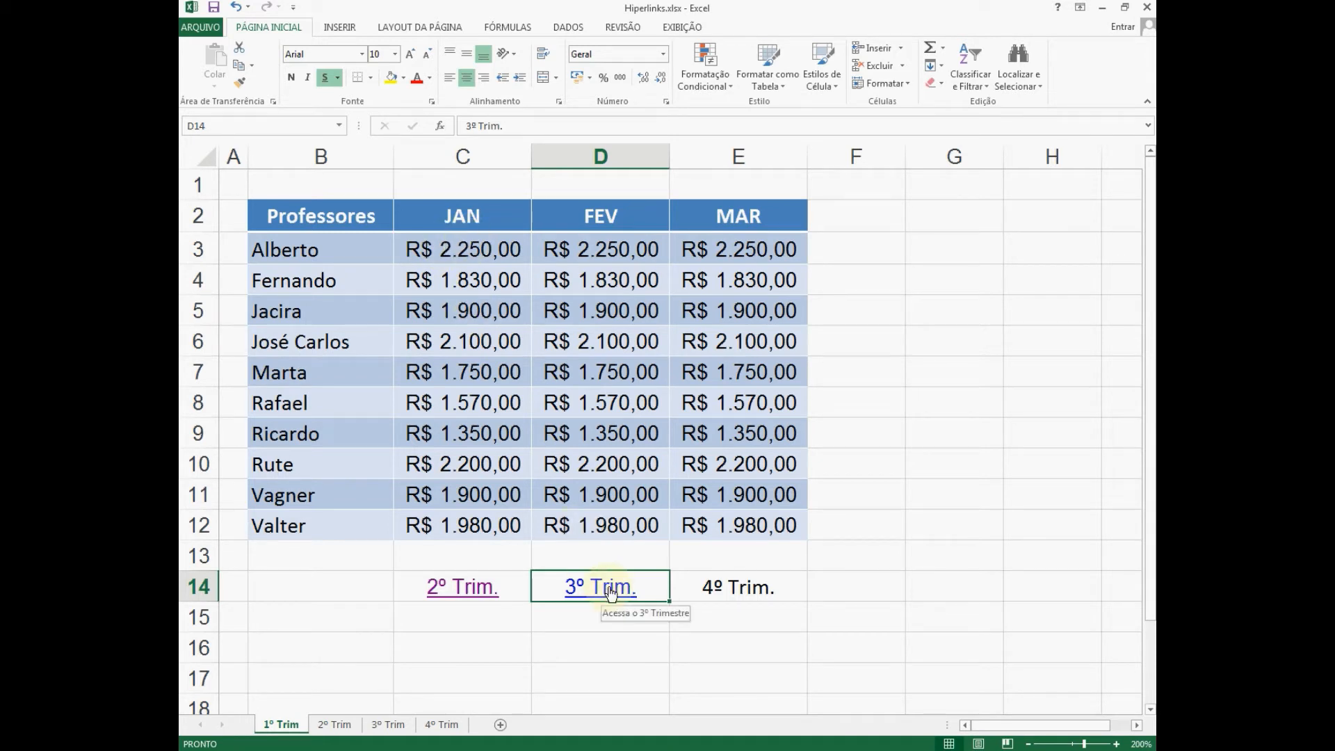
pyautogui.click(611, 591)
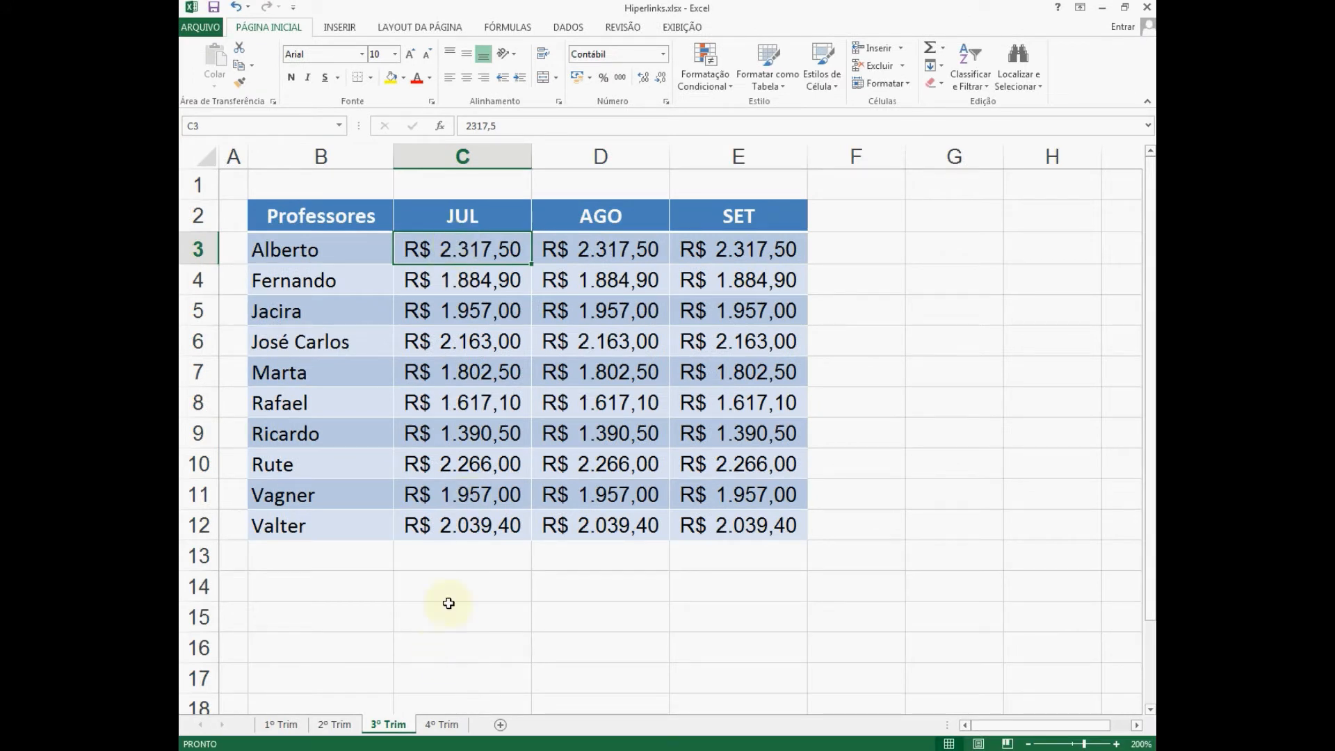
pyautogui.click(335, 725)
pyautogui.click(389, 724)
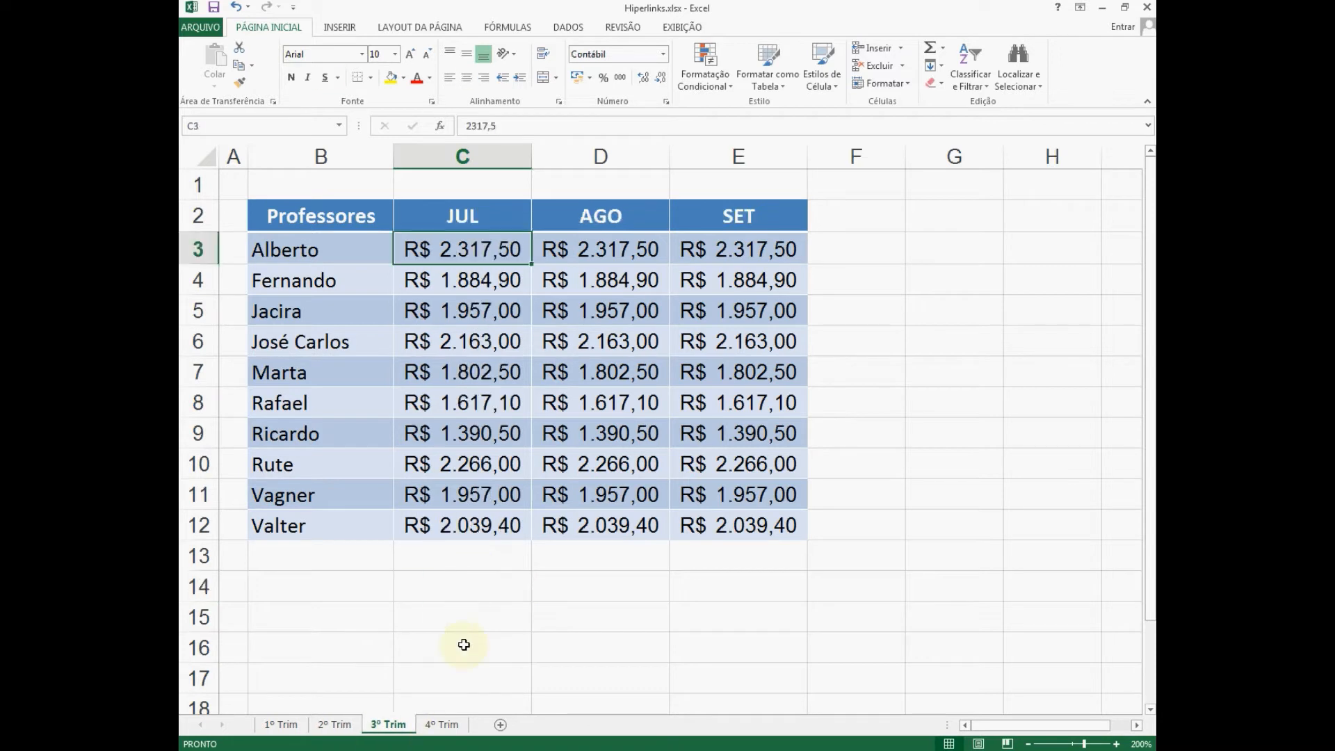
# Enter the label "Voltar" in cell C14 of the 3º Trim sheet and center it.
pyautogui.click(459, 587)
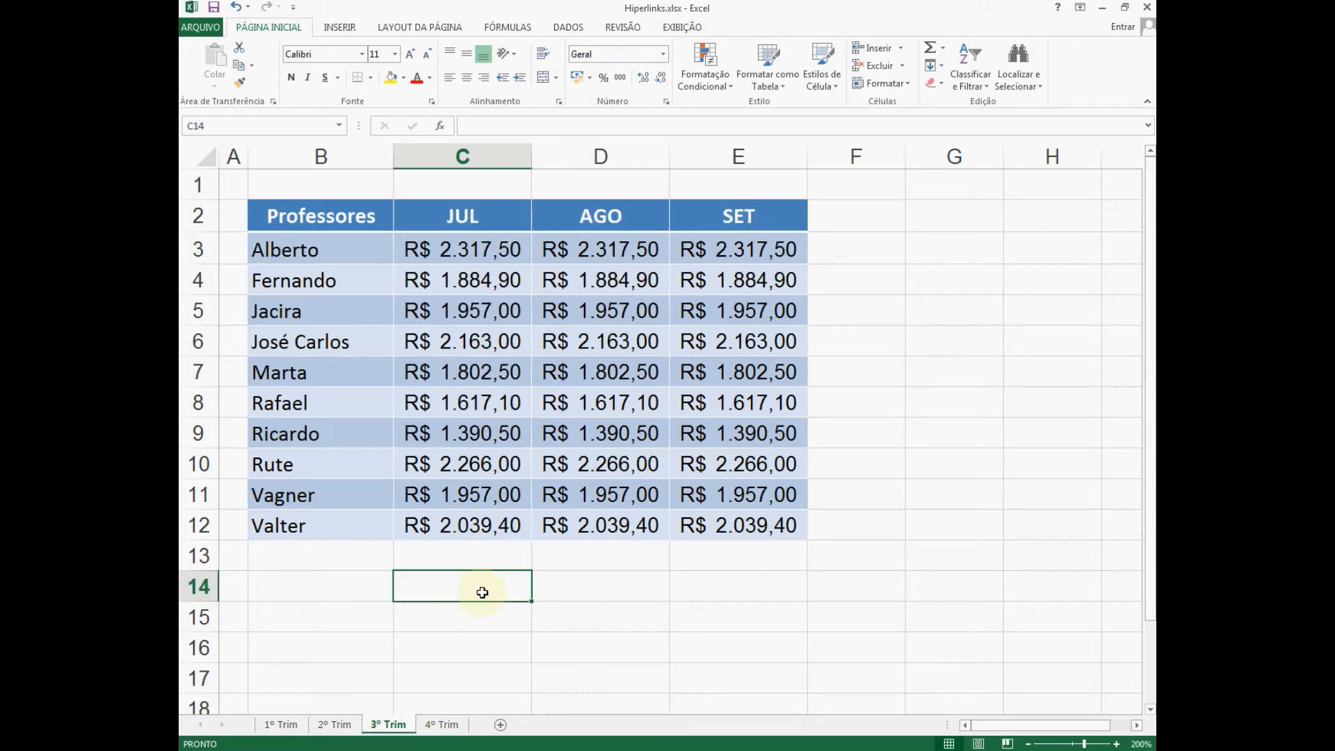
pyautogui.write('Voltar')
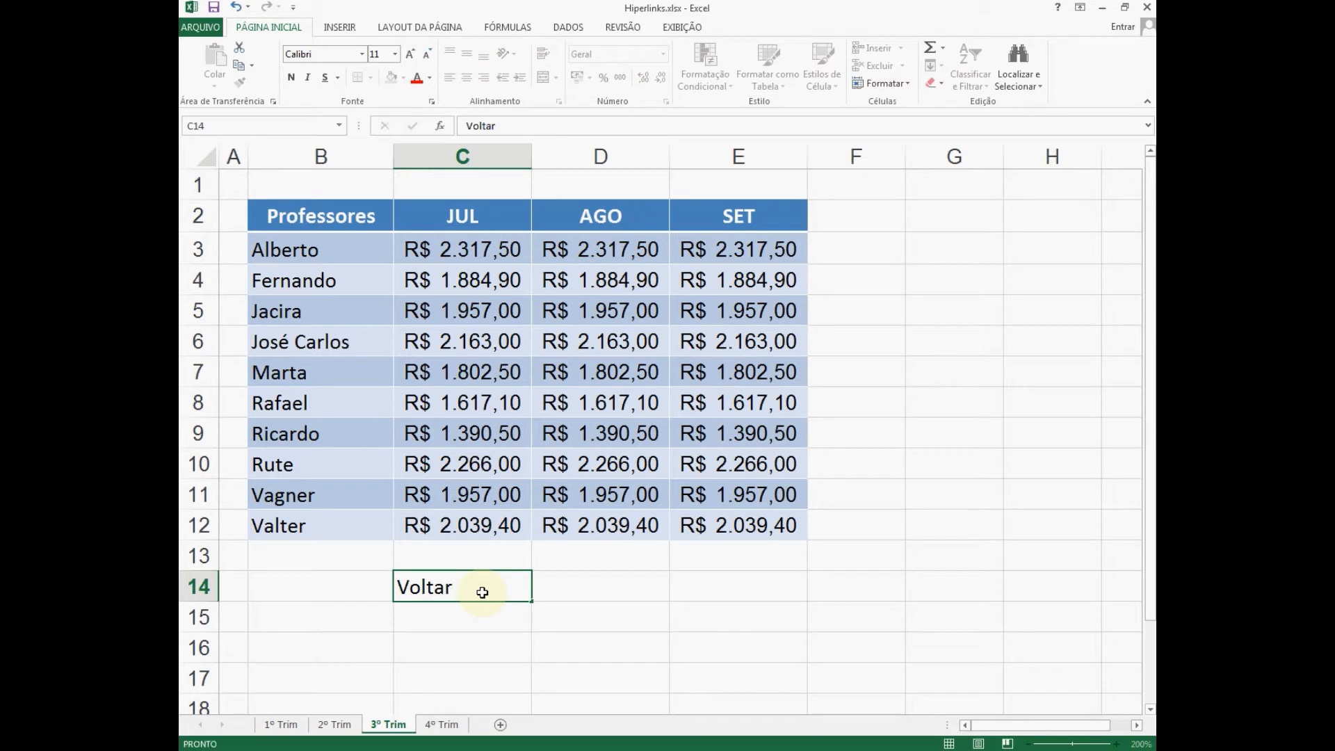
pyautogui.press('Return')
pyautogui.click(482, 592)
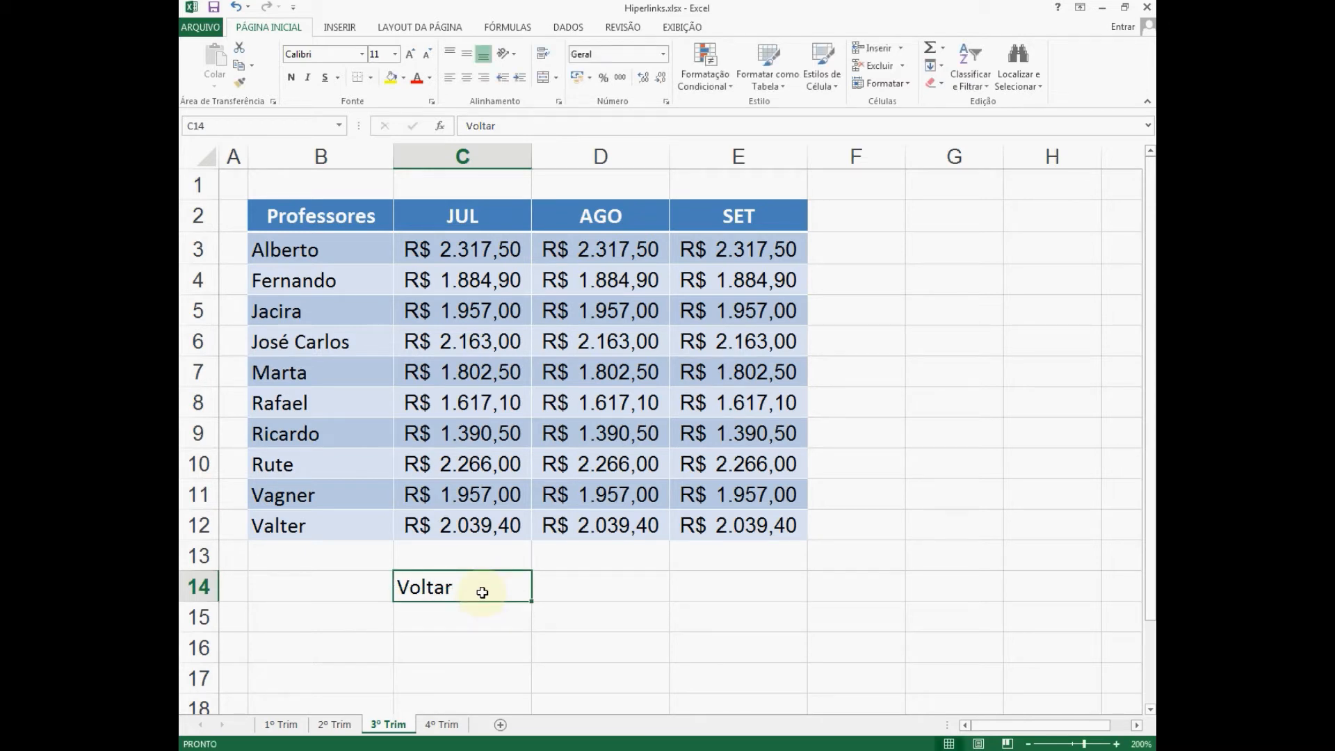
pyautogui.click(466, 78)
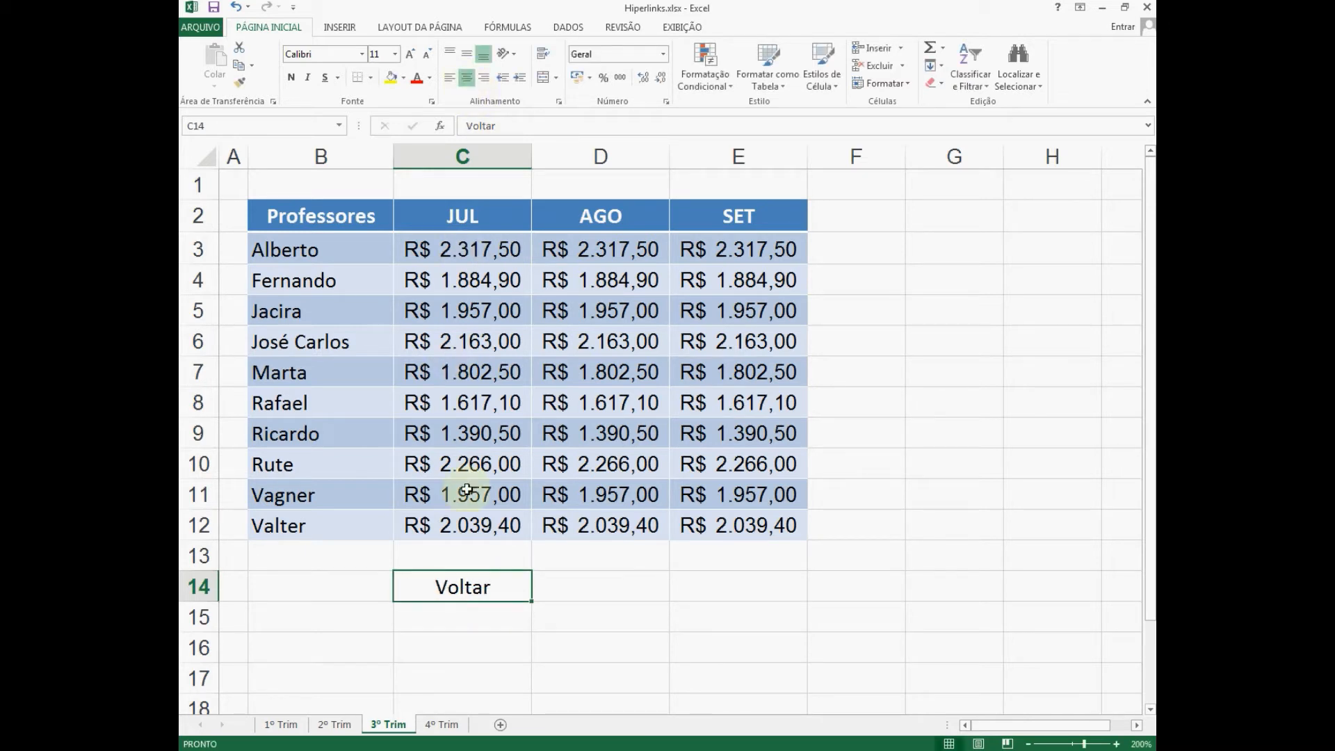
# Start a hyperlink on the 3º Trim sheet's "Voltar" label that targets cell B2 of the 1º Trim sheet.
pyautogui.rightClick(466, 590)
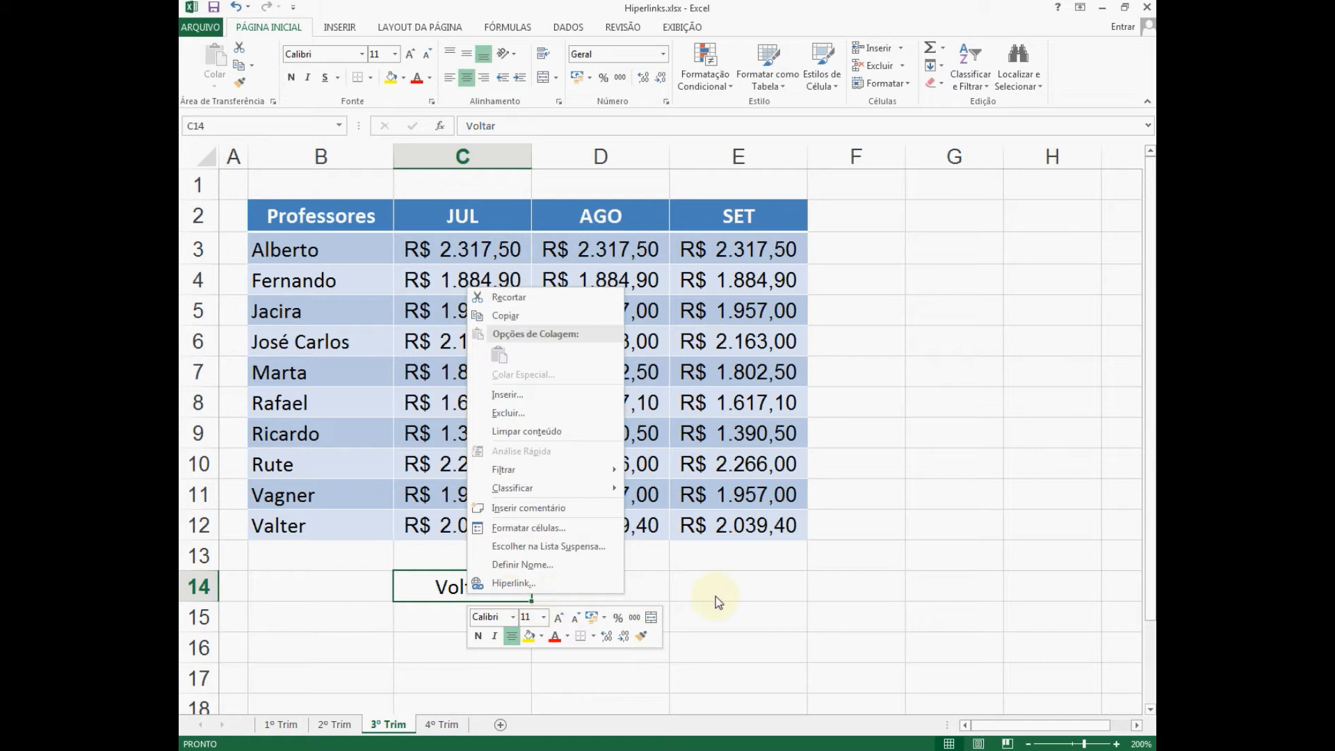
pyautogui.click(532, 583)
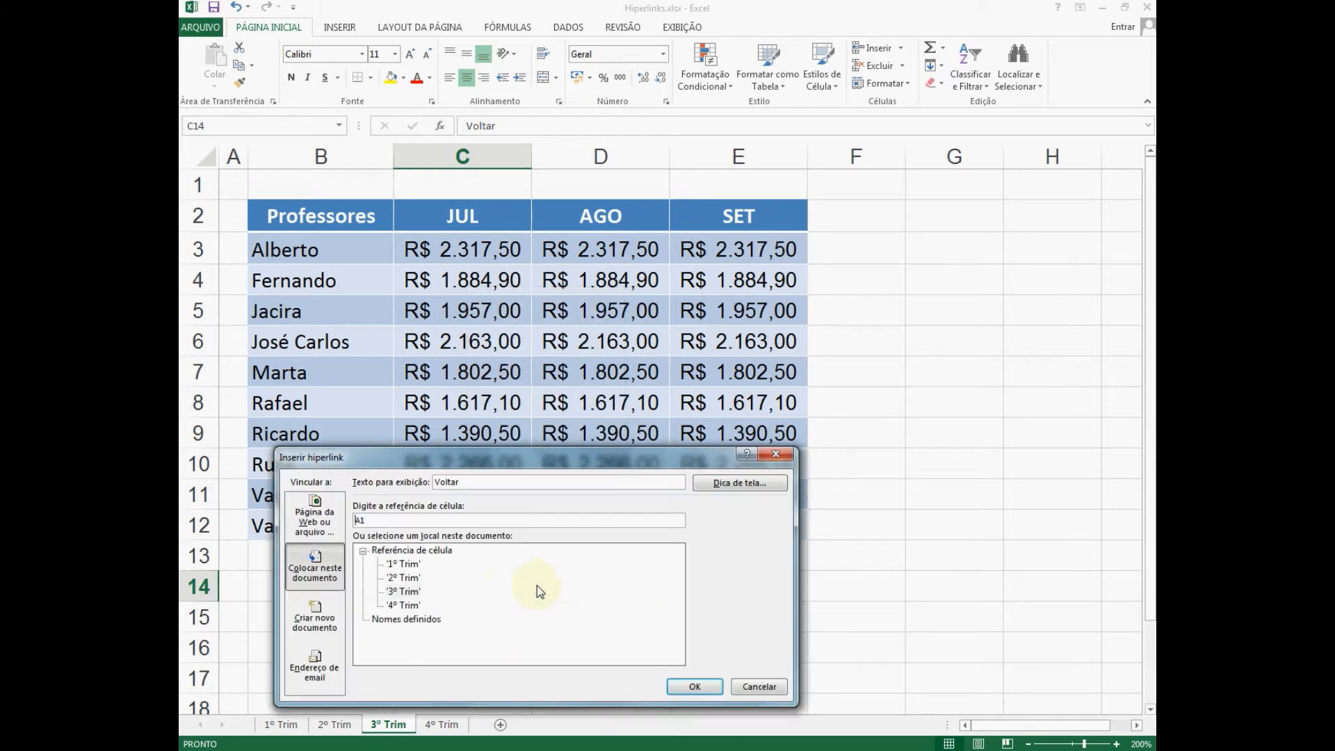
pyautogui.click(405, 564)
pyautogui.click(417, 523)
pyautogui.moveTo(416, 523); pyautogui.dragTo(336, 521)
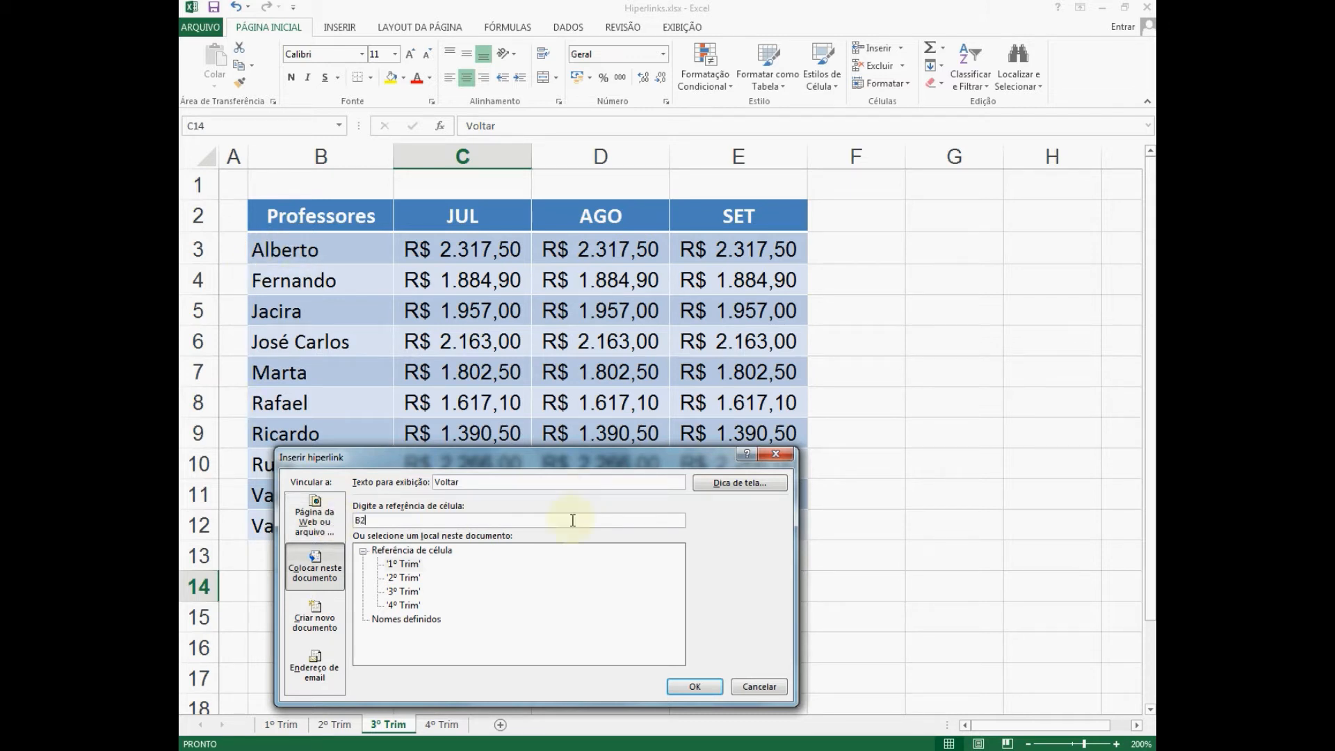
# Create the "Voltar" link with the screen tip "Voltar ao 1º Trimestre" and follow it to the 1º Trim sheet.
pyautogui.click(728, 482)
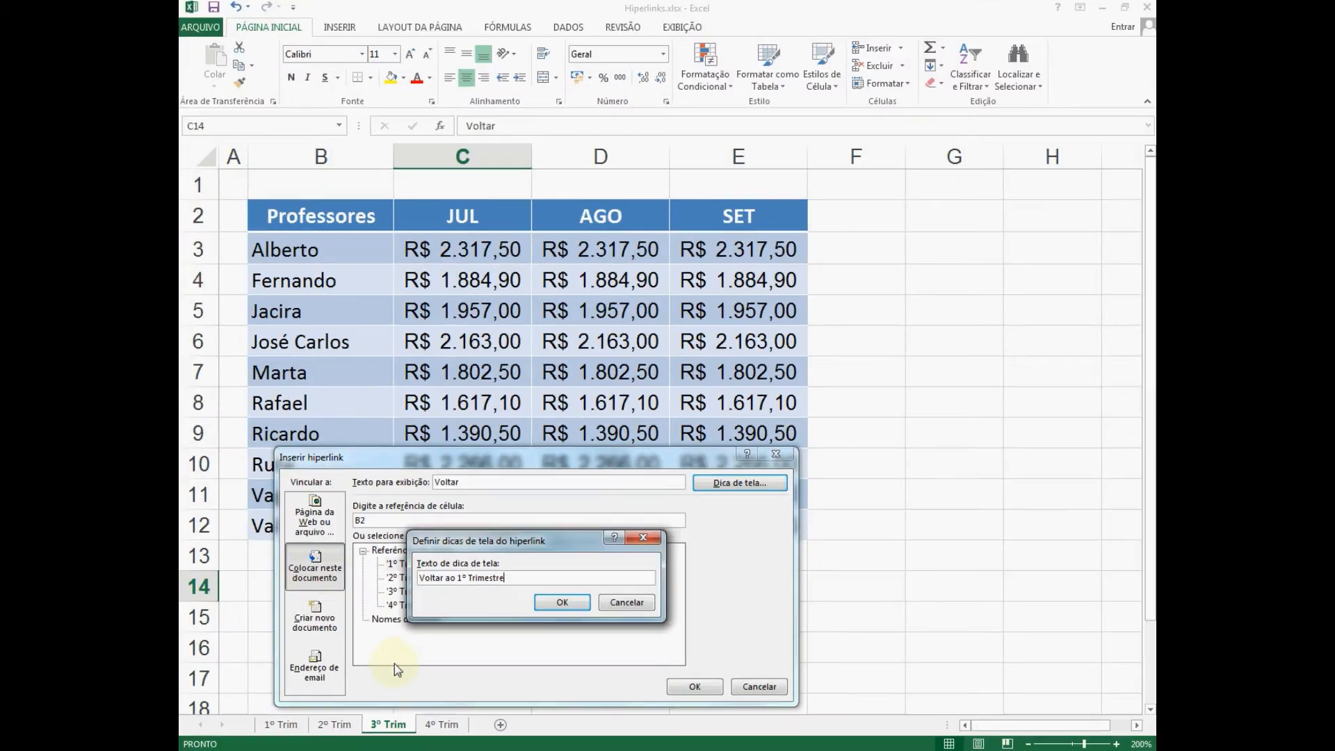
pyautogui.click(553, 601)
pyautogui.click(692, 687)
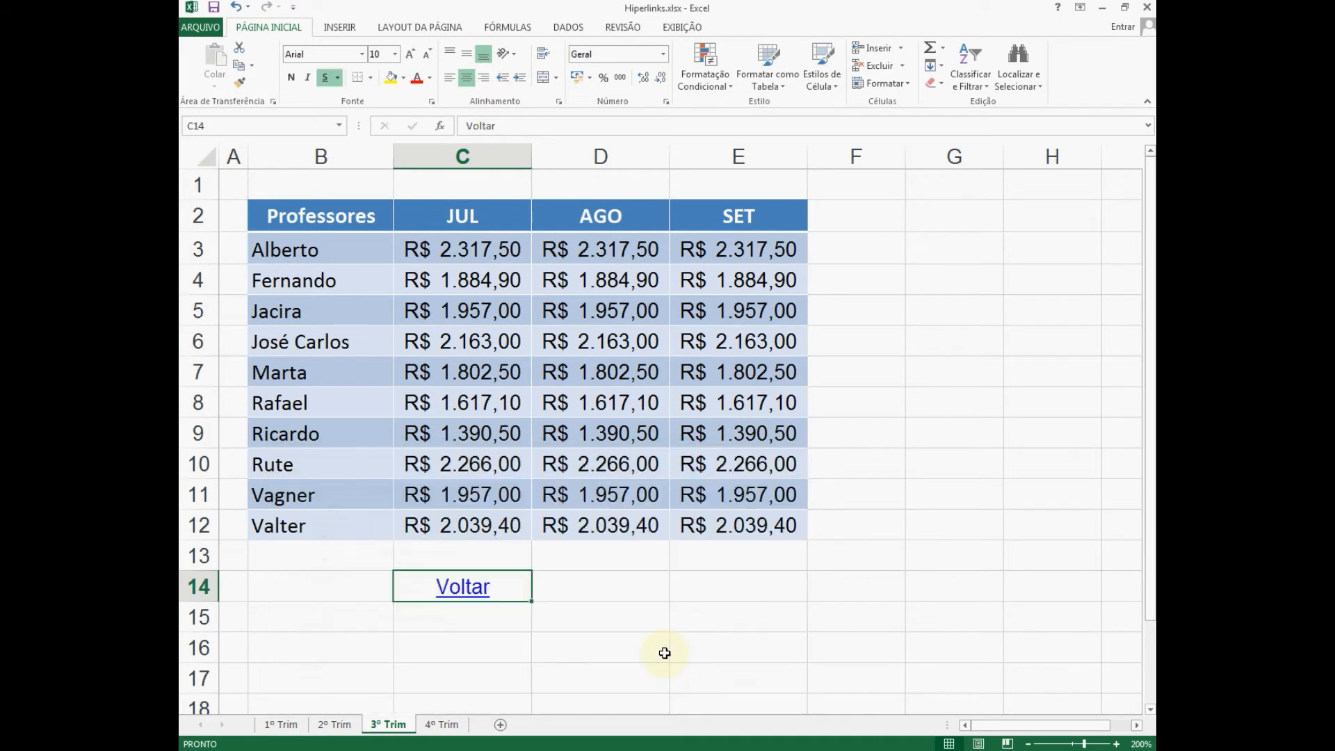
pyautogui.click(461, 588)
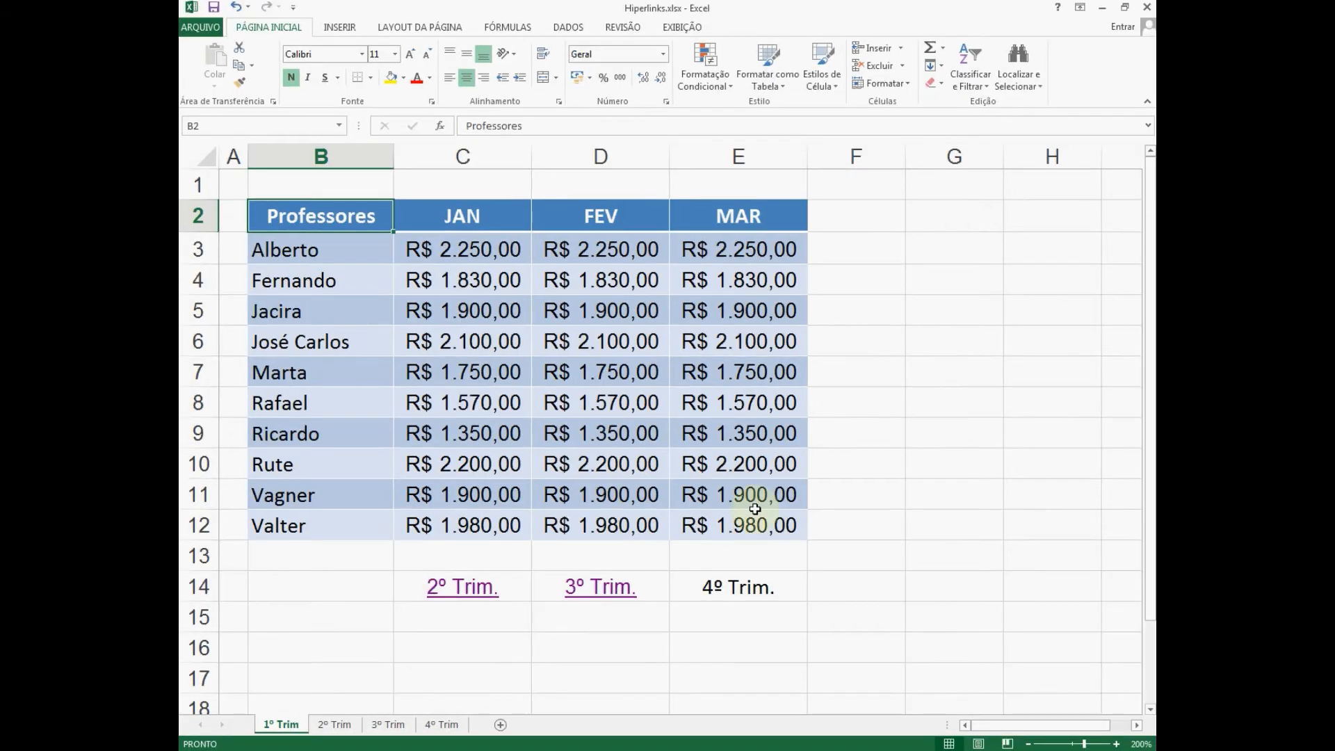
# Start a hyperlink on the "4º Trim." label in cell E14 that targets cell B2 of the 4º Trim sheet.
pyautogui.click(735, 589)
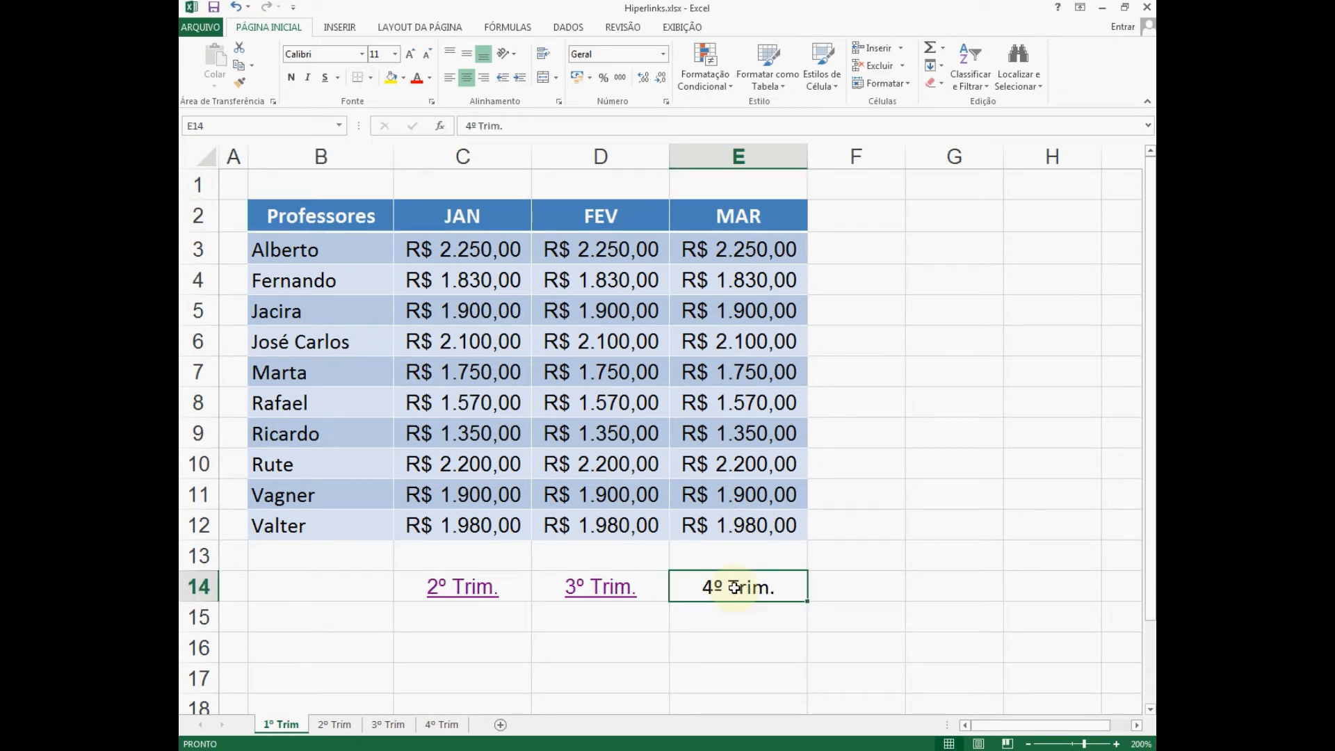
pyautogui.rightClick(735, 589)
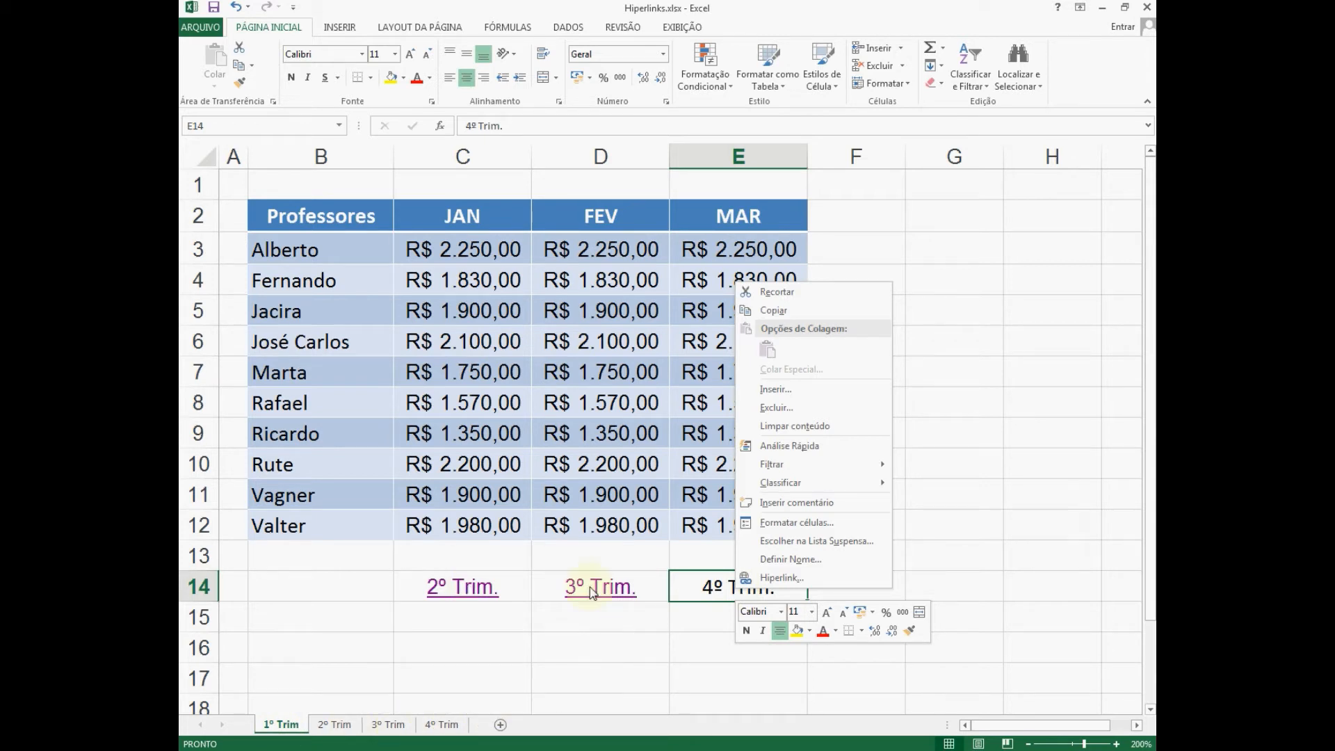
pyautogui.click(806, 584)
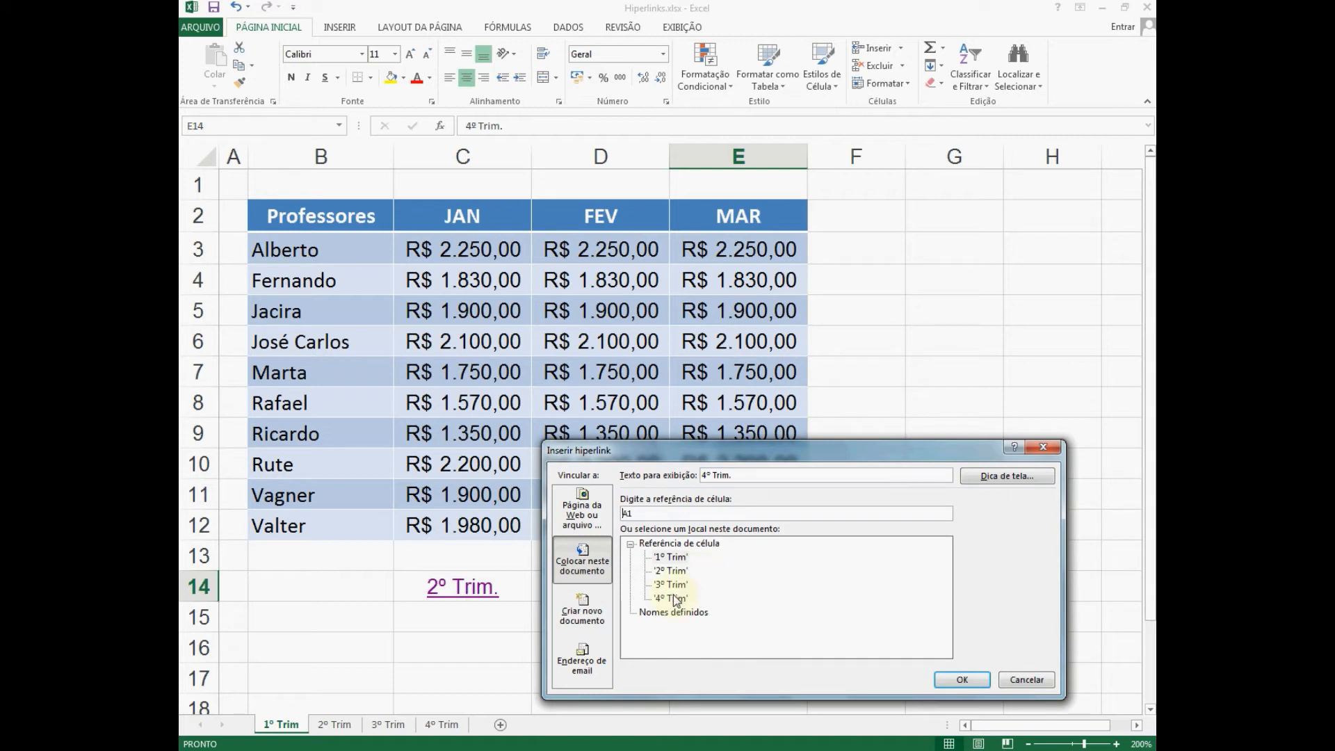
pyautogui.moveTo(708, 450); pyautogui.dragTo(504, 250)
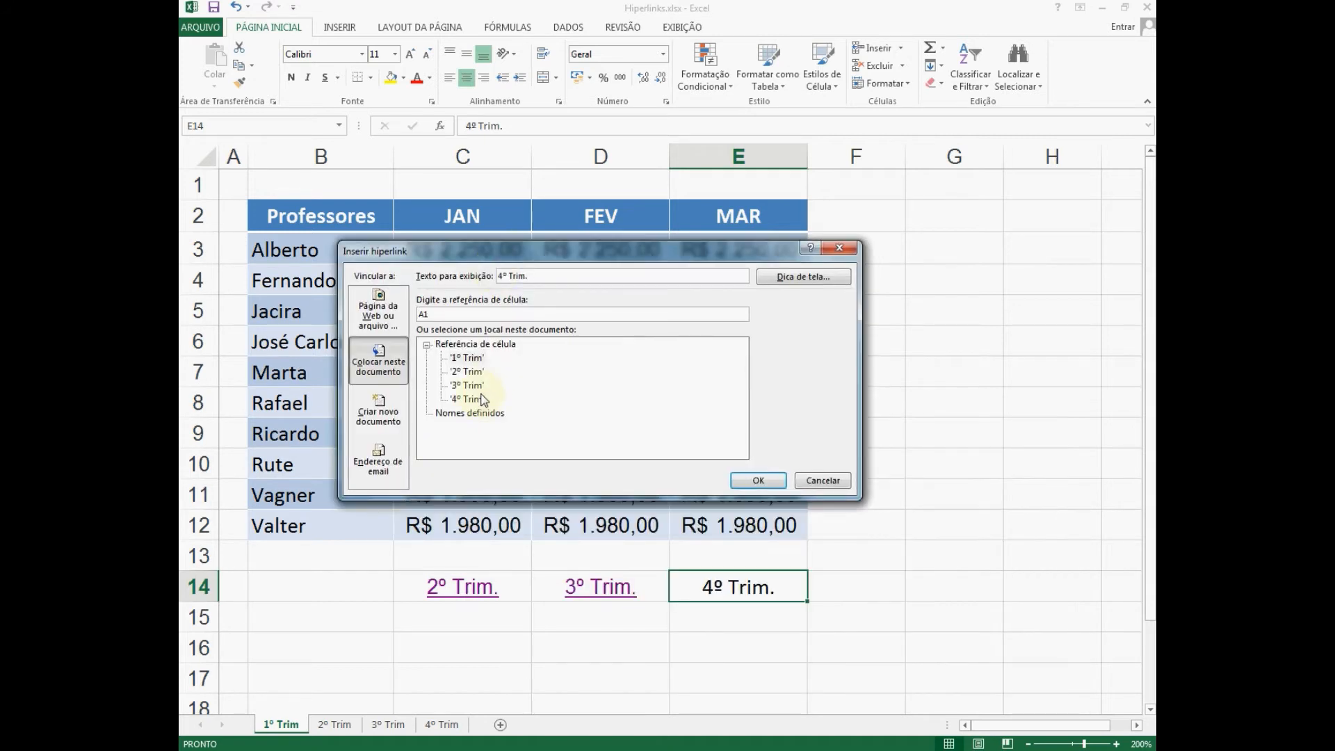
pyautogui.click(480, 399)
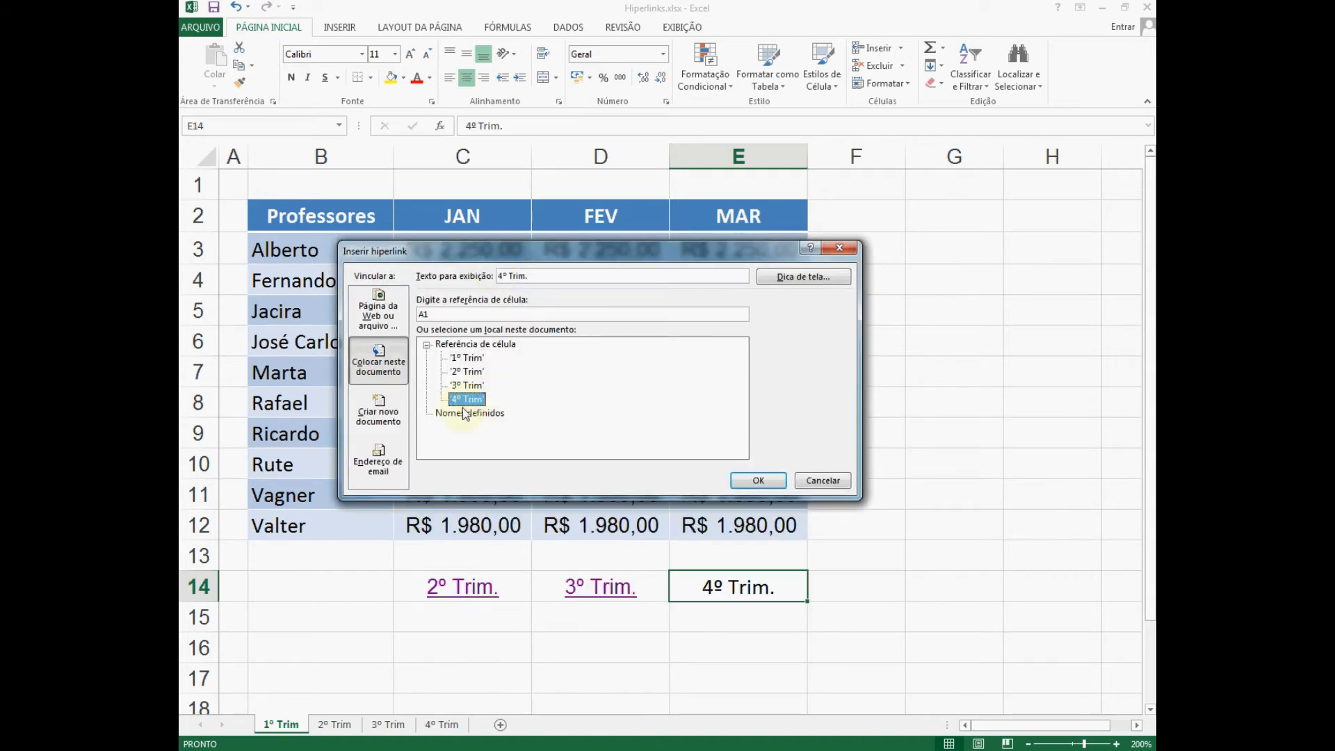
pyautogui.doubleClick(449, 316)
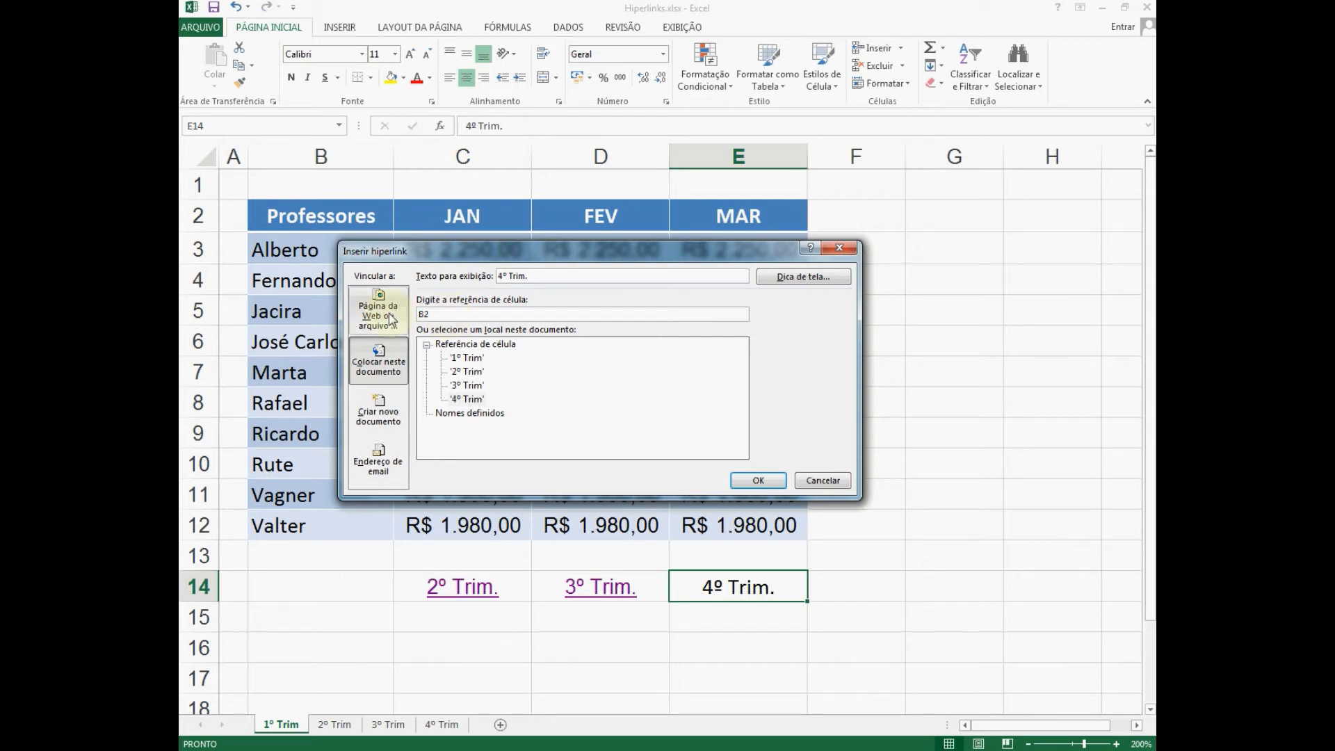
# Give the "4º Trim." hyperlink the screen tip "Acessa o 4º Trimestre" and create the link.
pyautogui.click(804, 277)
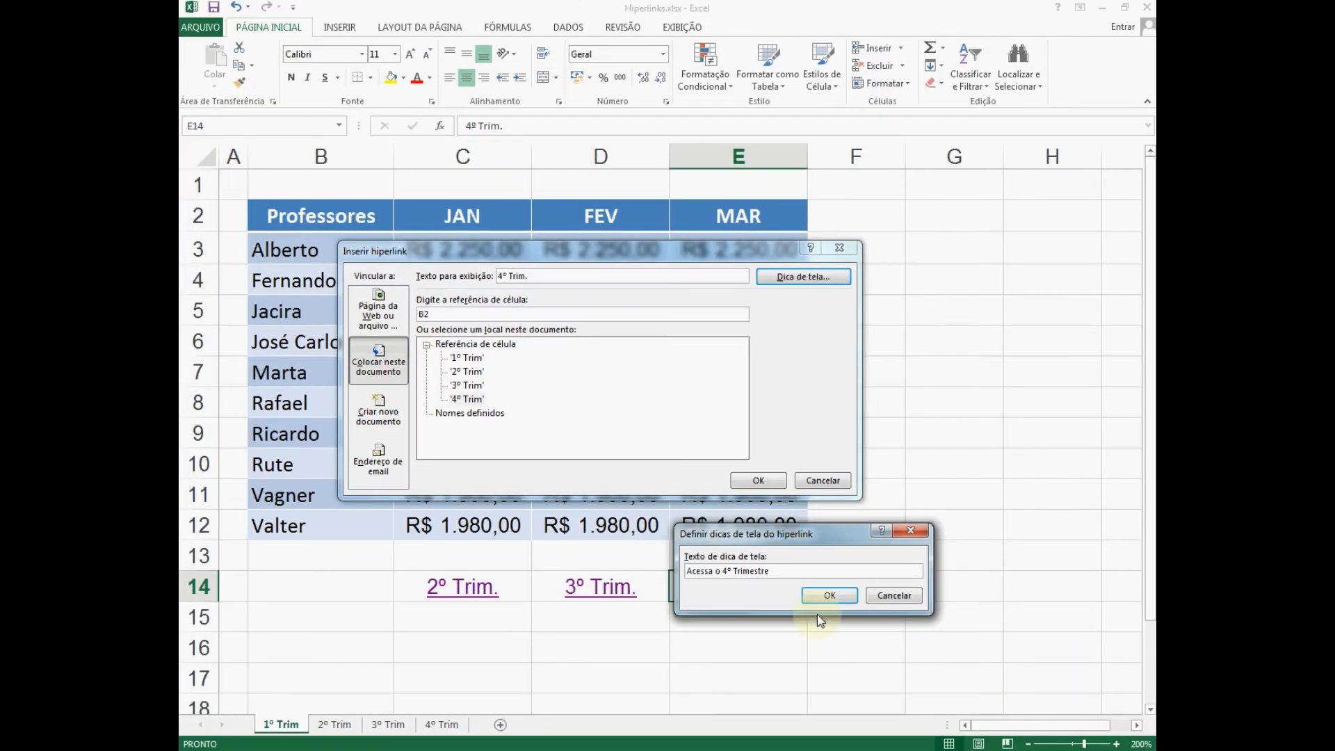
pyautogui.click(828, 596)
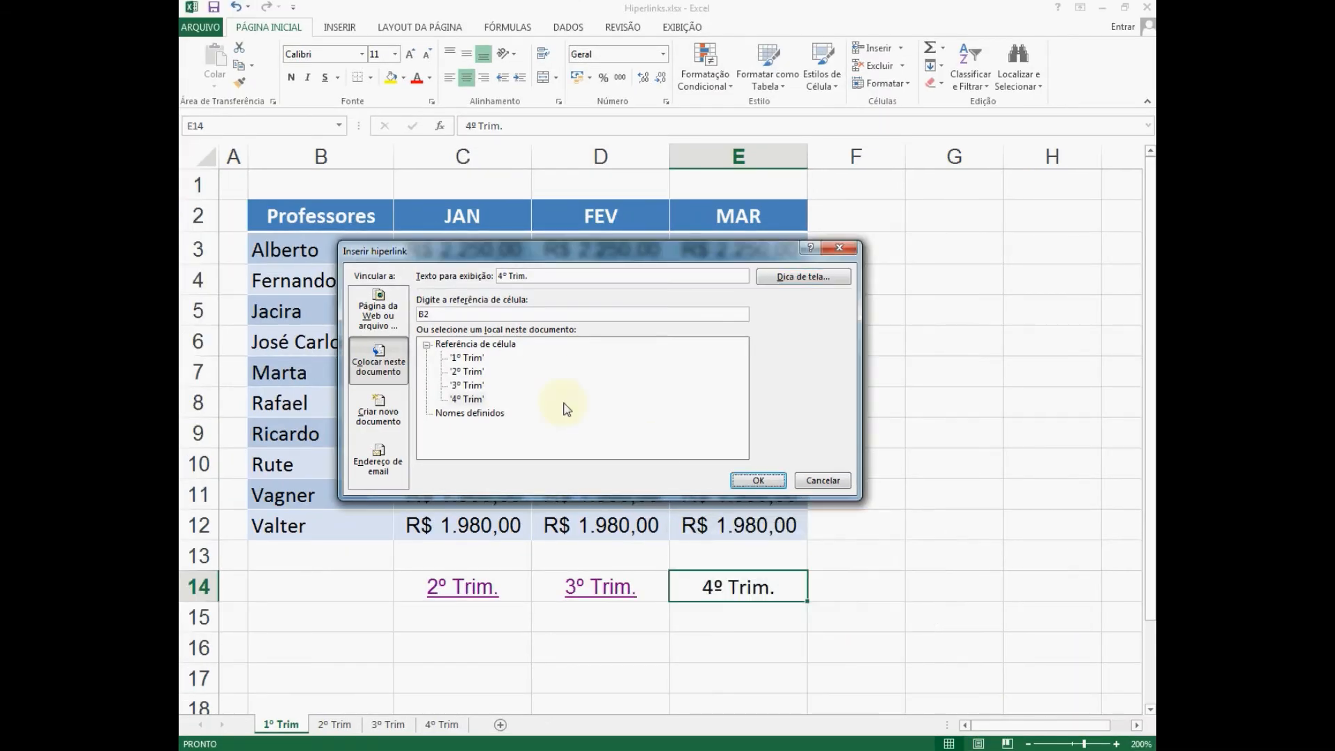
pyautogui.click(470, 401)
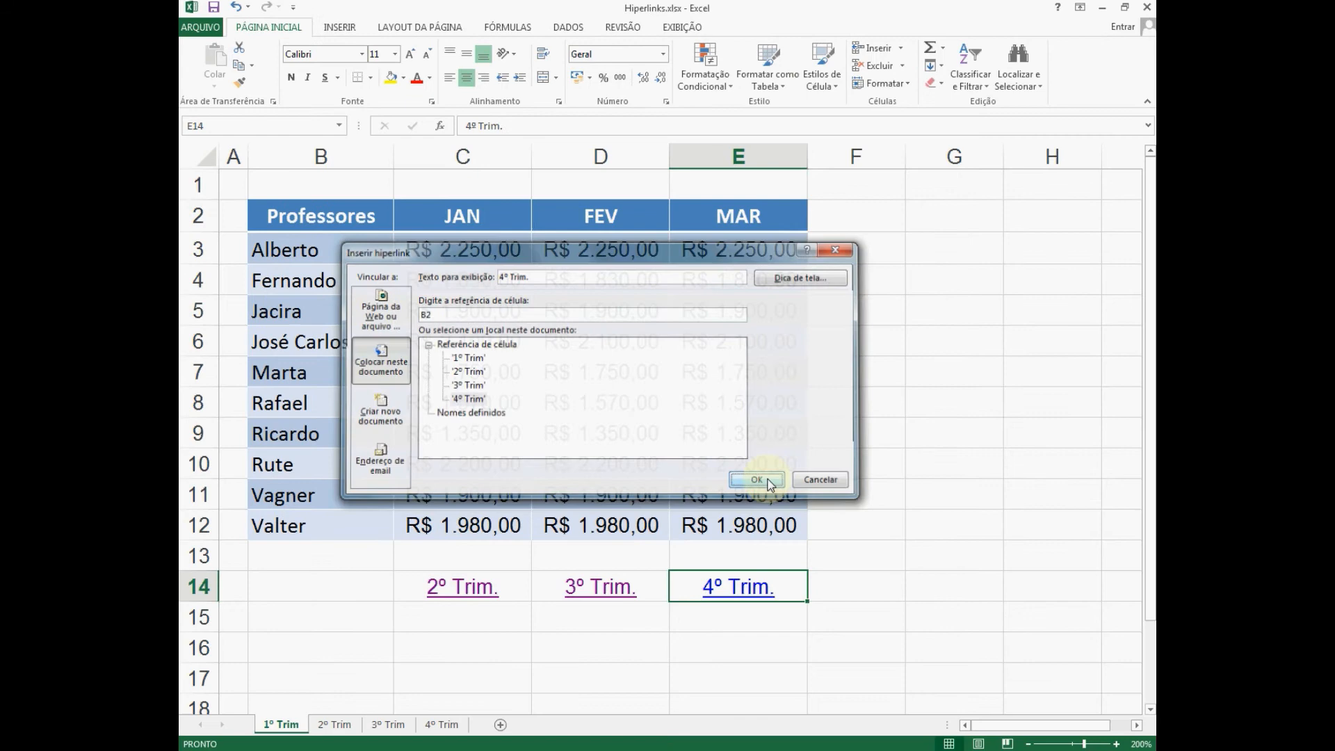
pyautogui.click(771, 485)
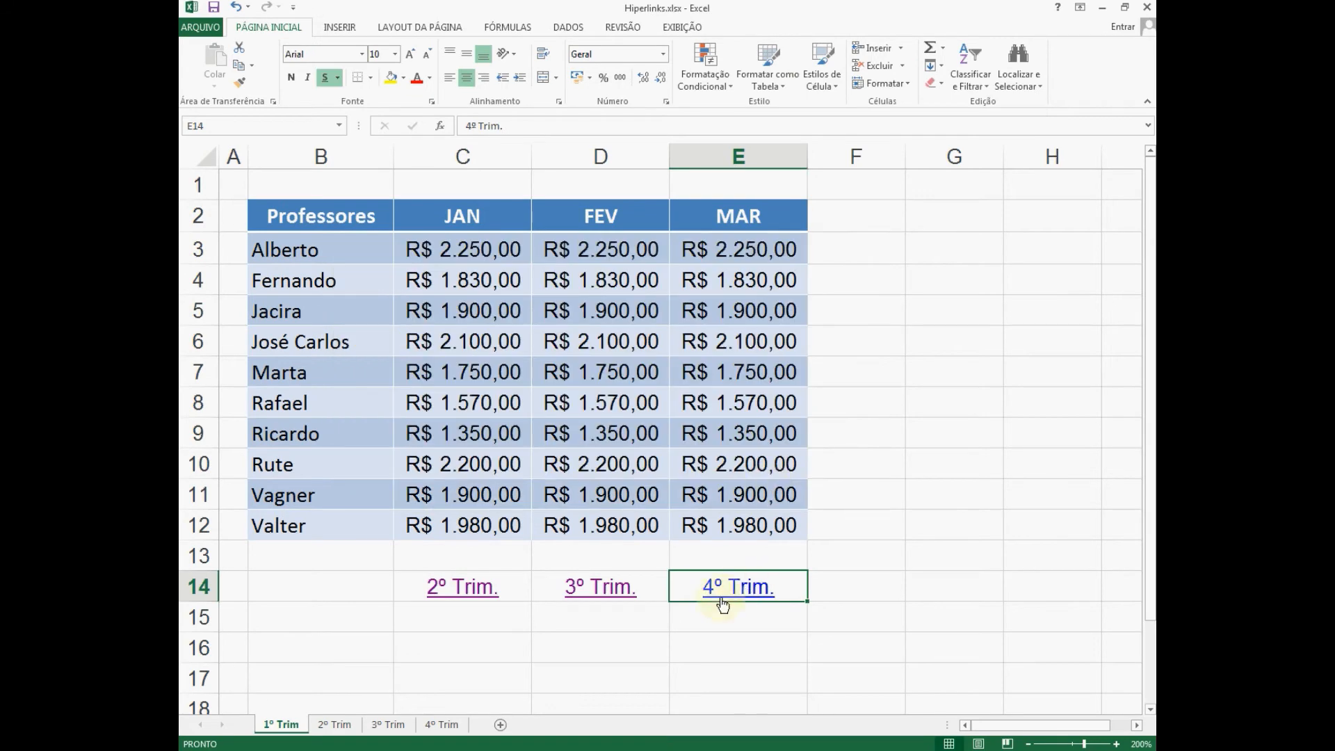
# Follow the "4º Trim." link and check which cell it selects on the 4º Trim sheet.
pyautogui.moveTo(744, 592)
pyautogui.click(745, 592)
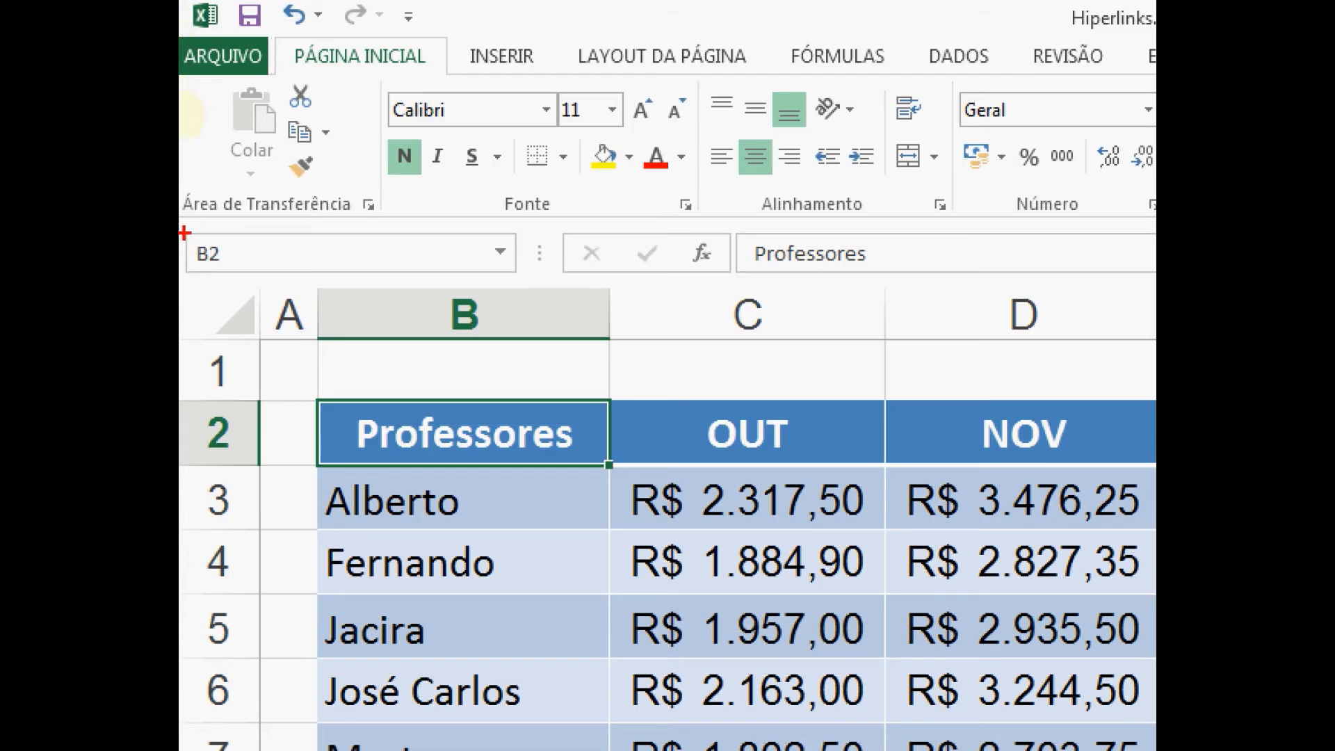
pyautogui.moveTo(184, 233); pyautogui.dragTo(248, 270)
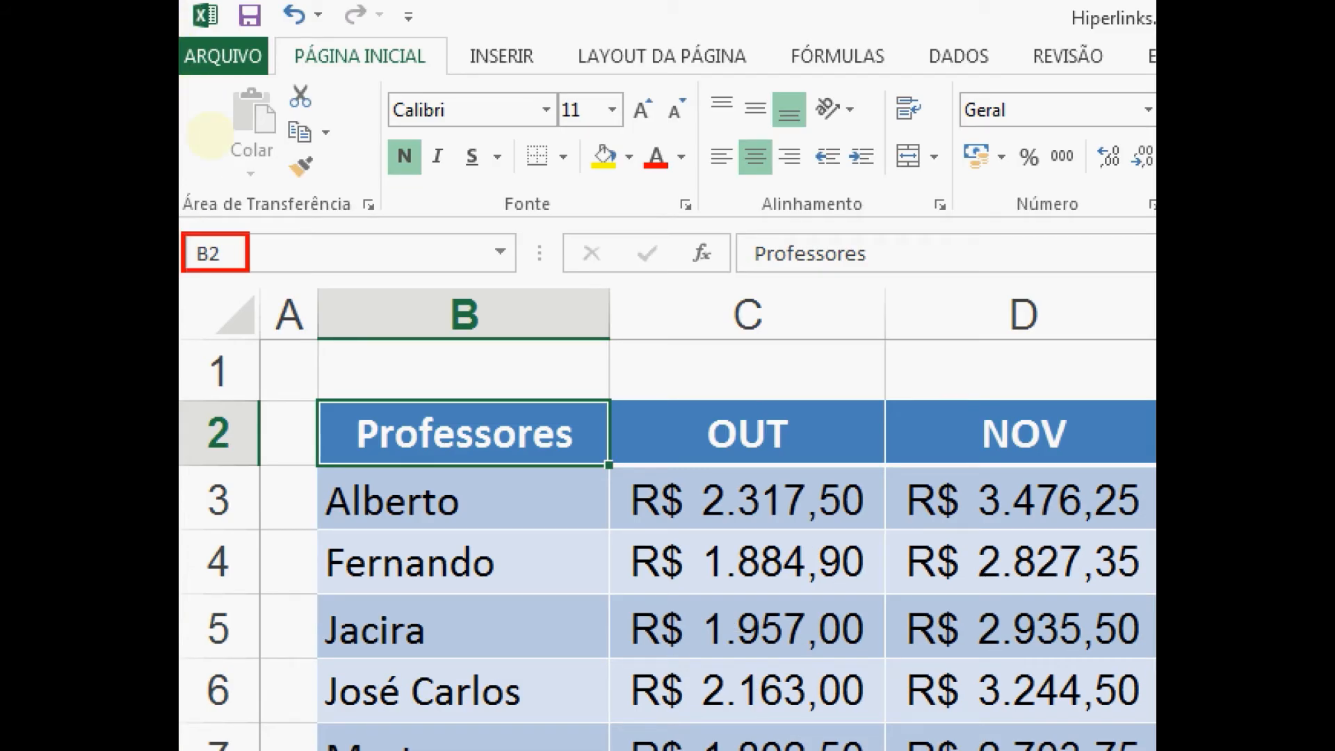
pyautogui.moveTo(300, 390)
pyautogui.mouseDown()
pyautogui.moveTo(448, 458)
pyautogui.moveTo(627, 487)
pyautogui.mouseUp()
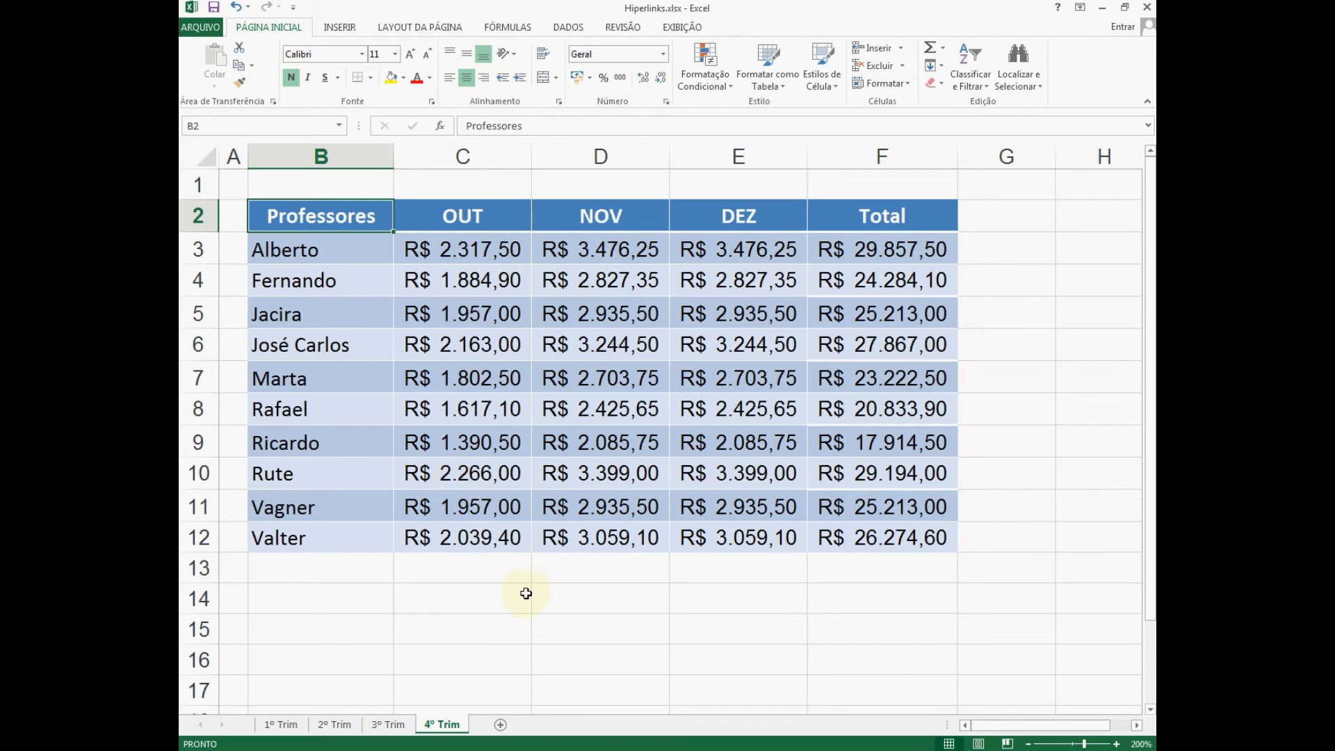
# Enter the label "Voltar" in cell C14 of the 4º Trim sheet and centre it horizontally.
pyautogui.click(479, 599)
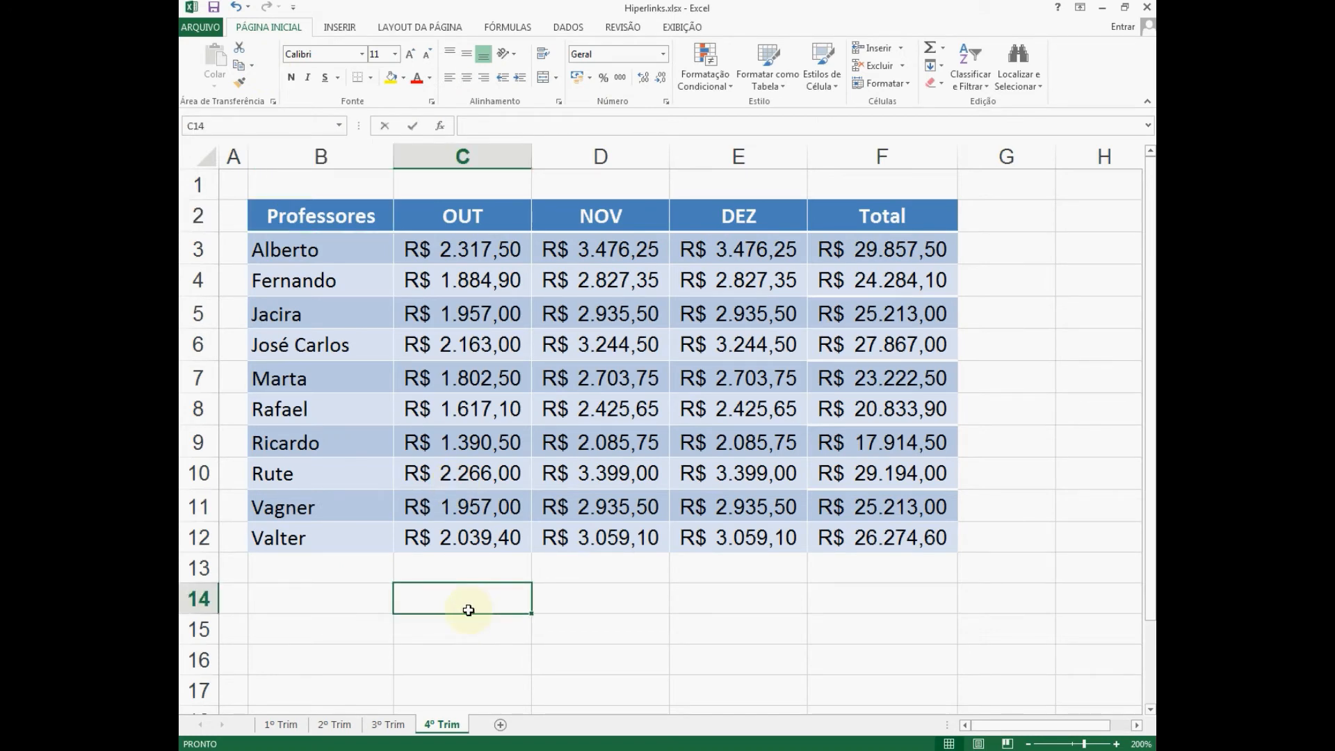
pyautogui.write('Voltar')
pyautogui.press('Return')
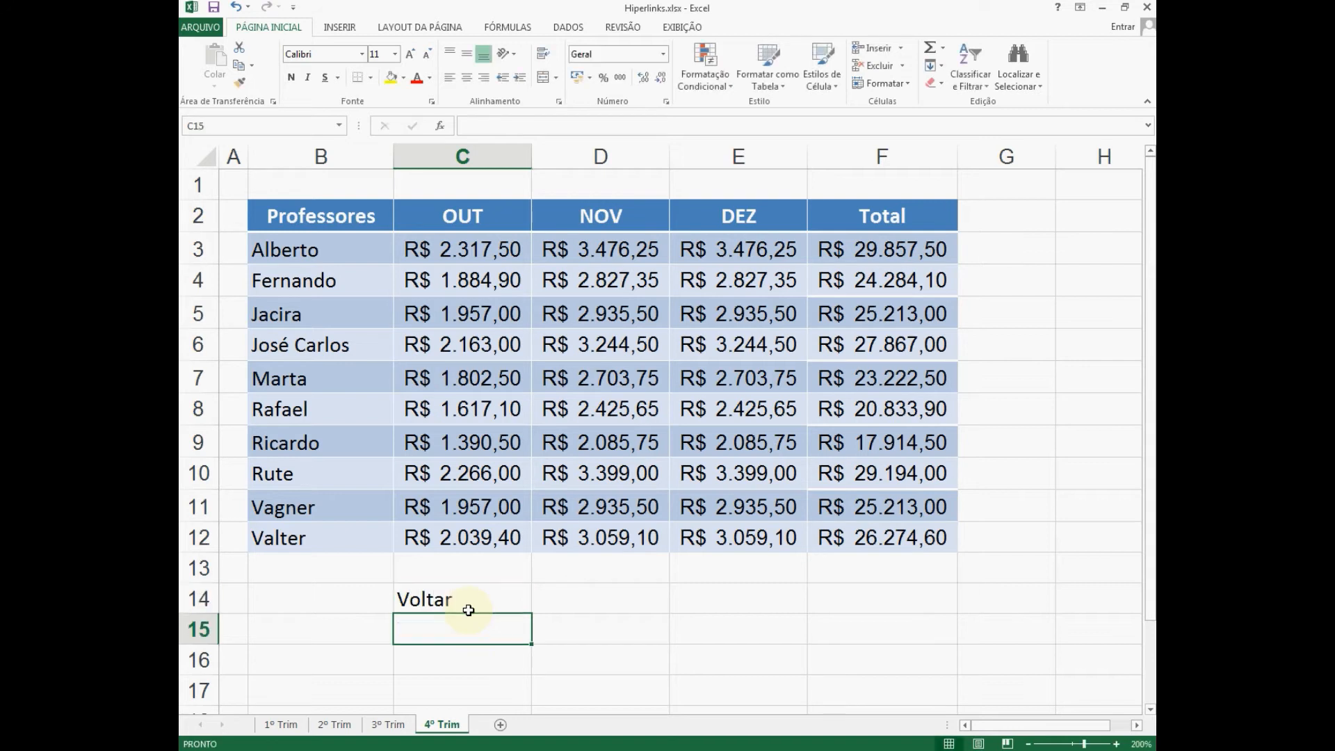
pyautogui.click(469, 609)
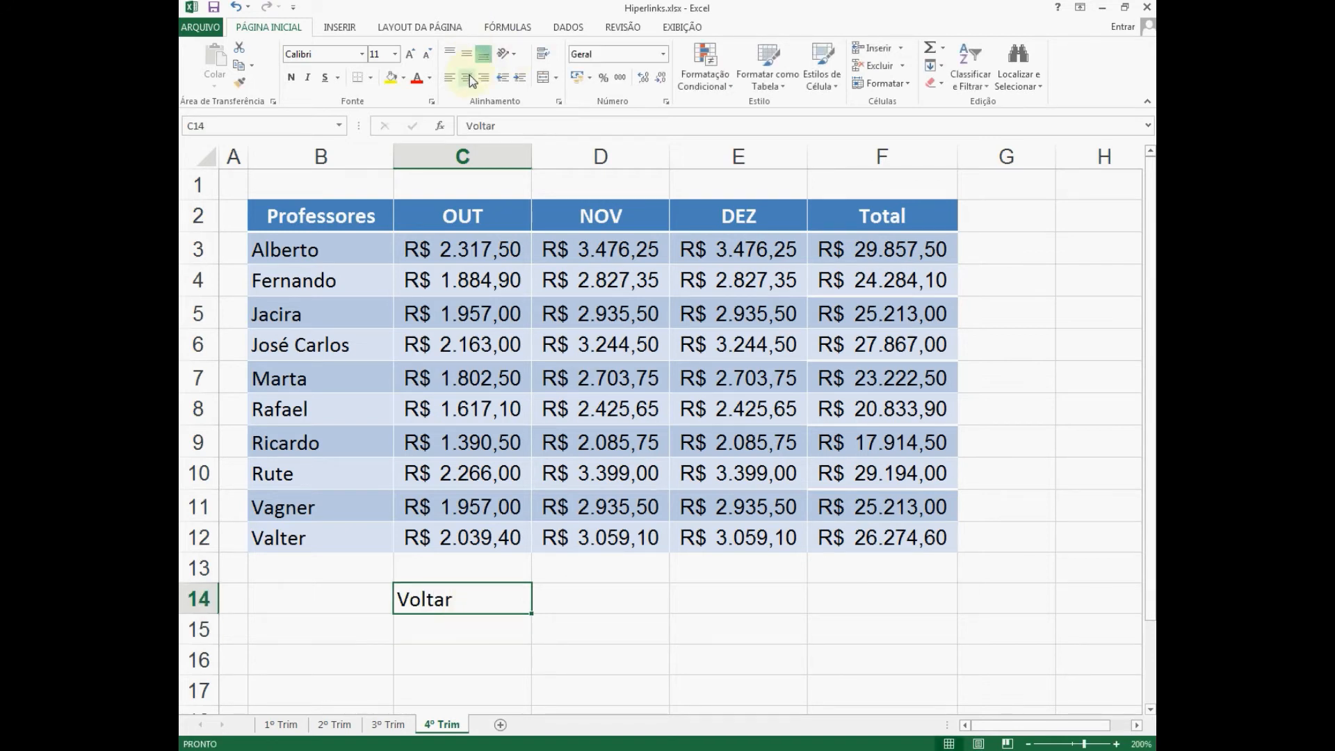
pyautogui.click(469, 78)
pyautogui.rightClick(463, 605)
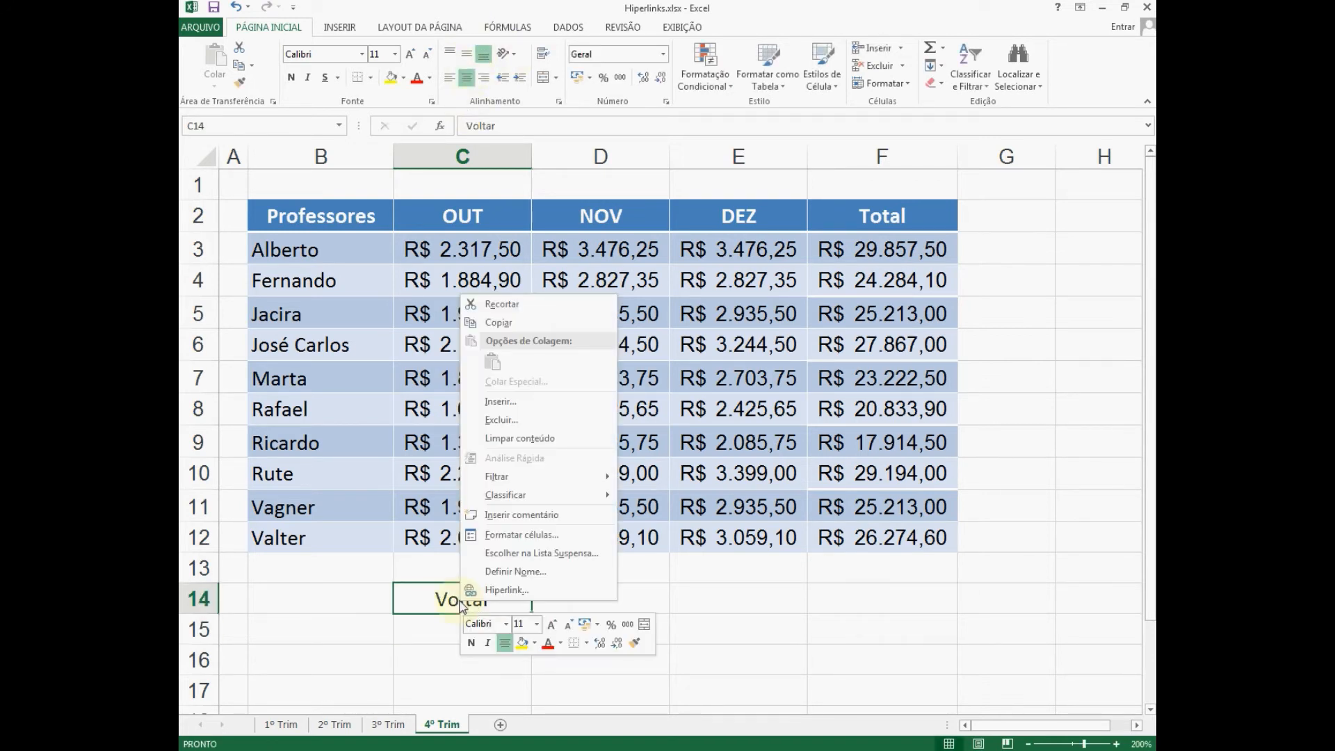
pyautogui.click(506, 591)
pyautogui.click(683, 693)
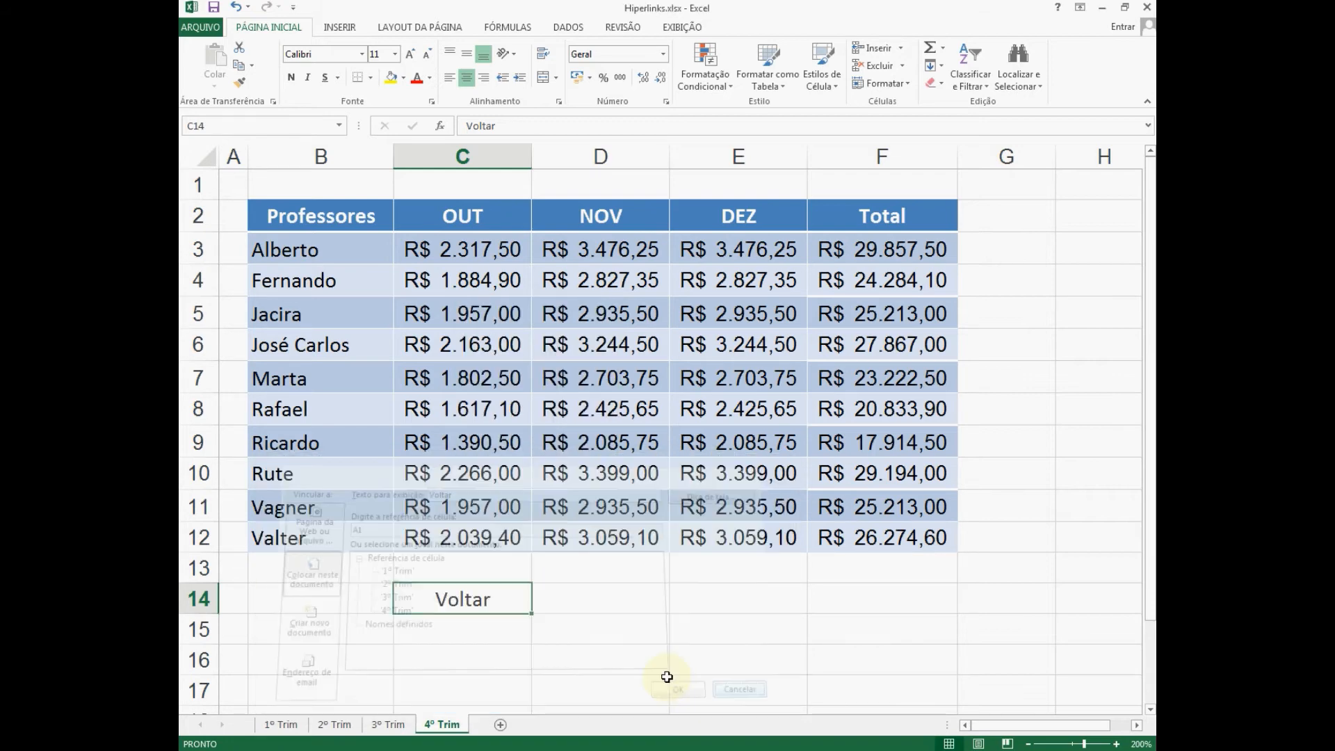
pyautogui.click(329, 31)
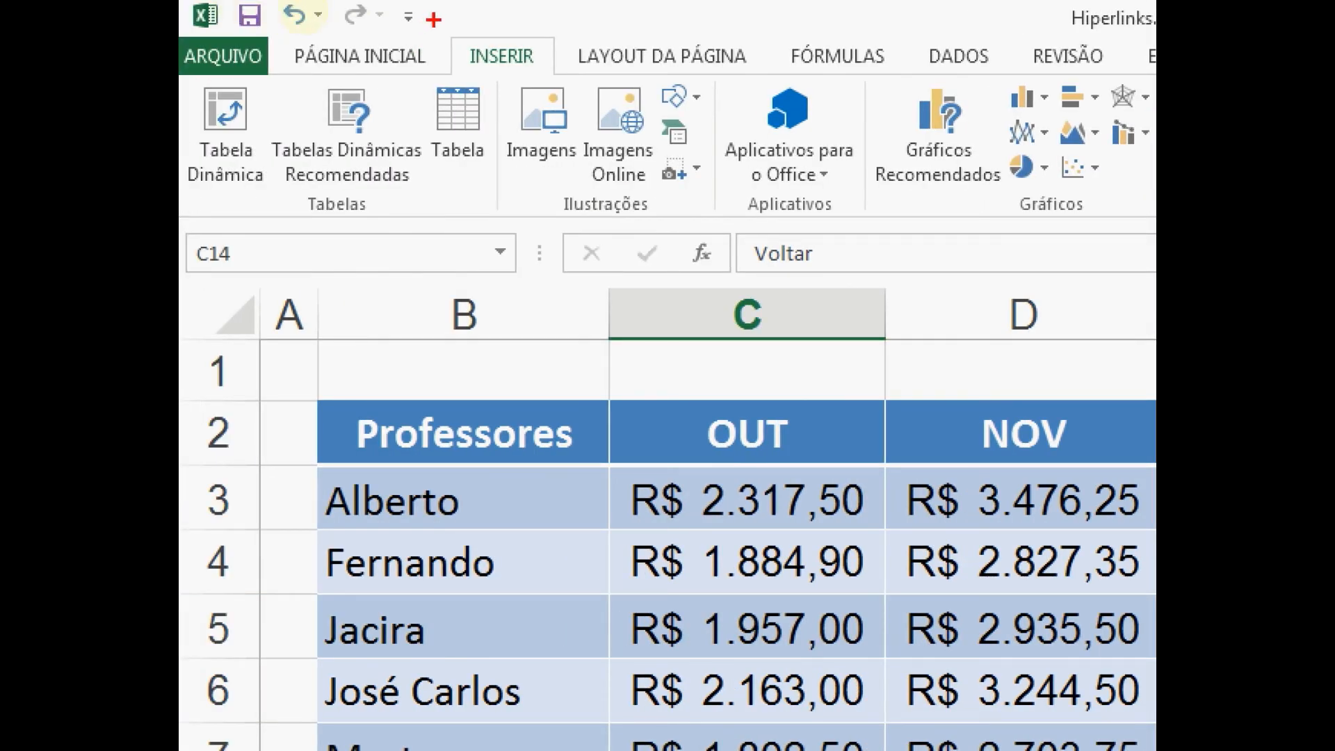
pyautogui.moveTo(436, 19)
pyautogui.mouseDown()
pyautogui.moveTo(492, 80)
pyautogui.moveTo(560, 80)
pyautogui.mouseUp()
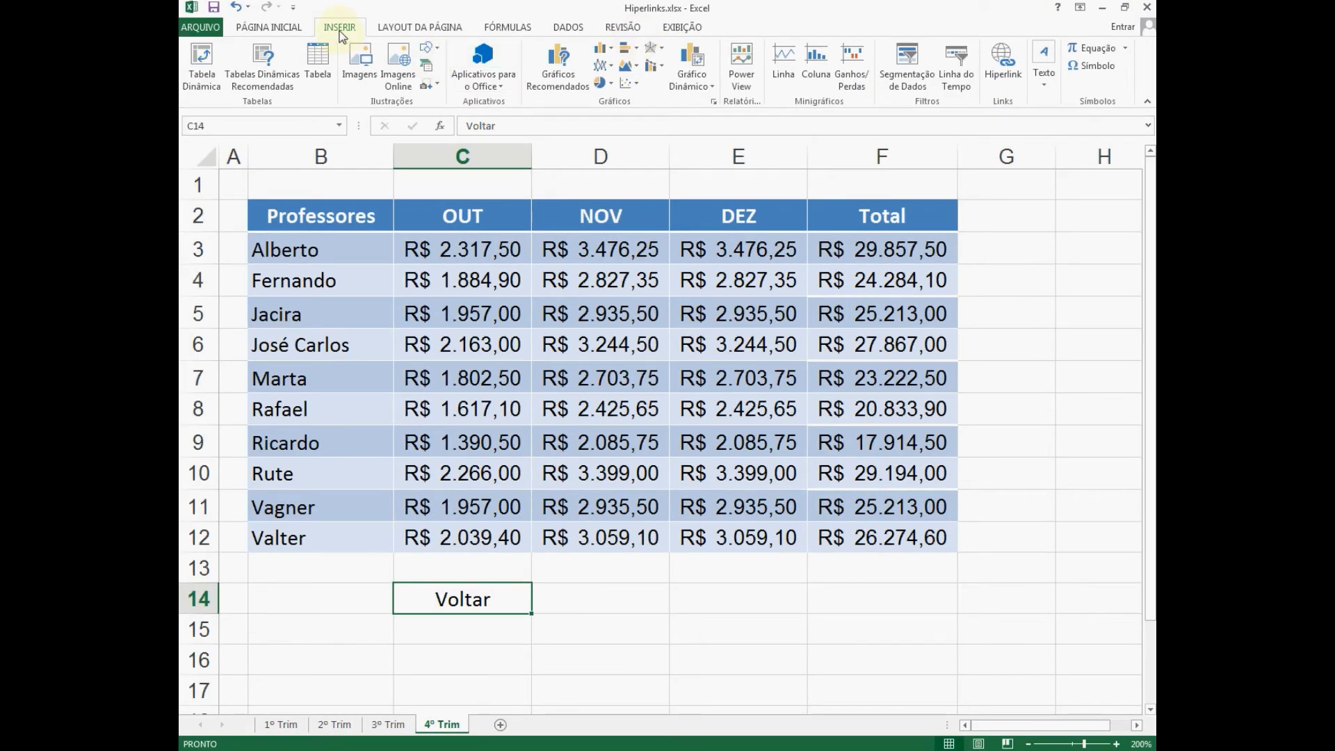
pyautogui.click(295, 33)
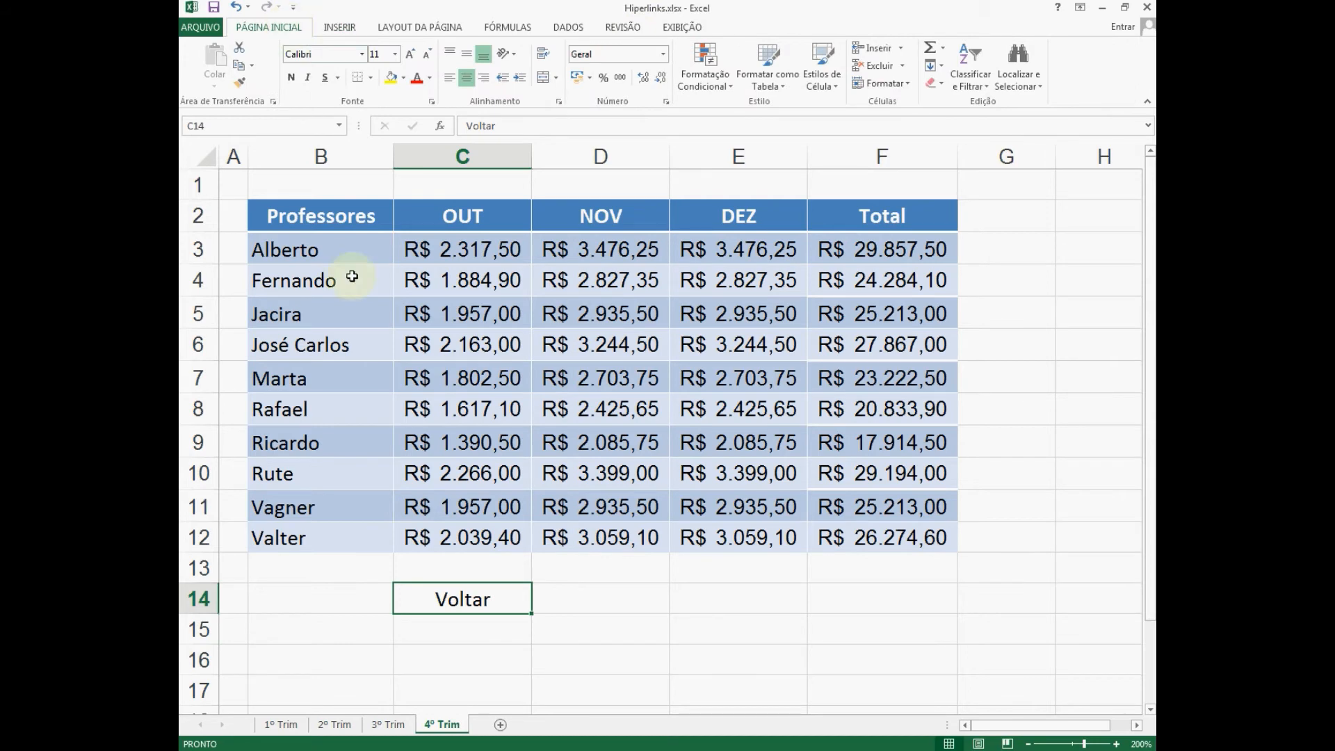
# Start a hyperlink on the "Voltar" label in cell C14 that targets cell B2 of the 1º Trim sheet.
pyautogui.rightClick(460, 598)
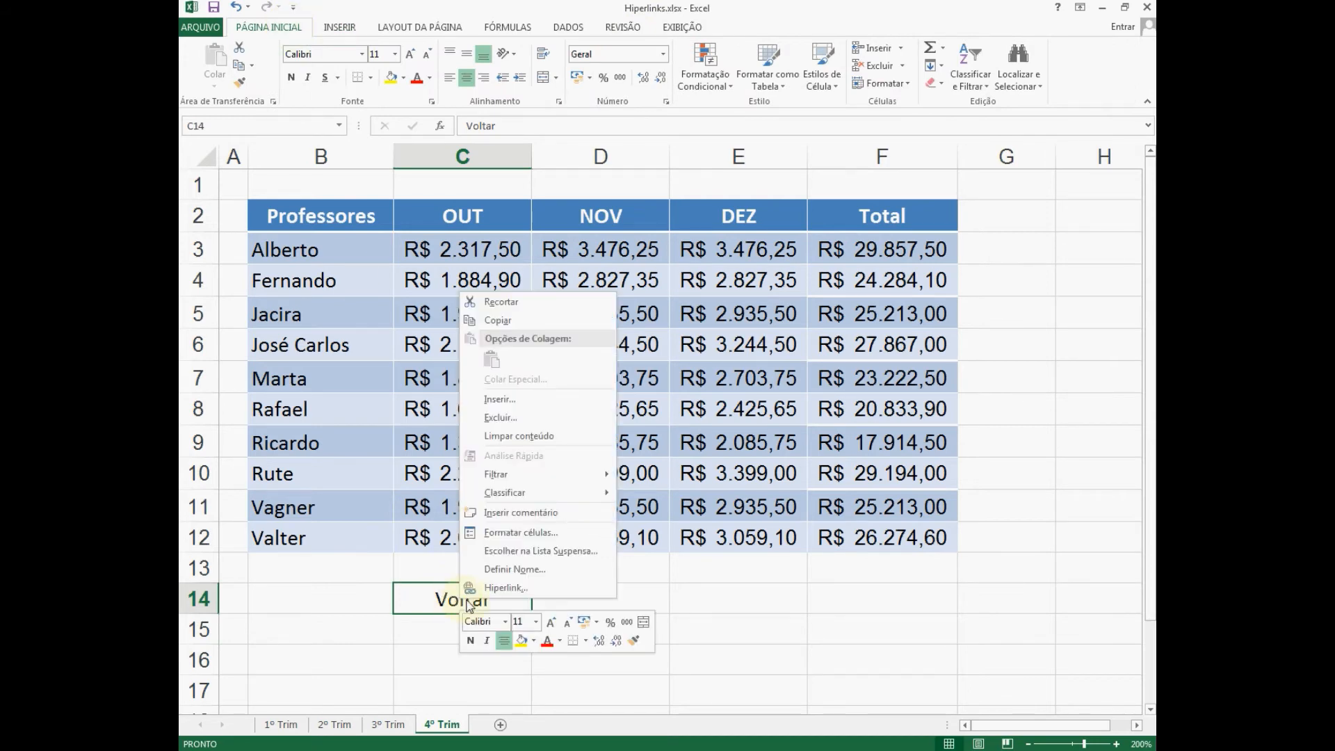
pyautogui.click(514, 590)
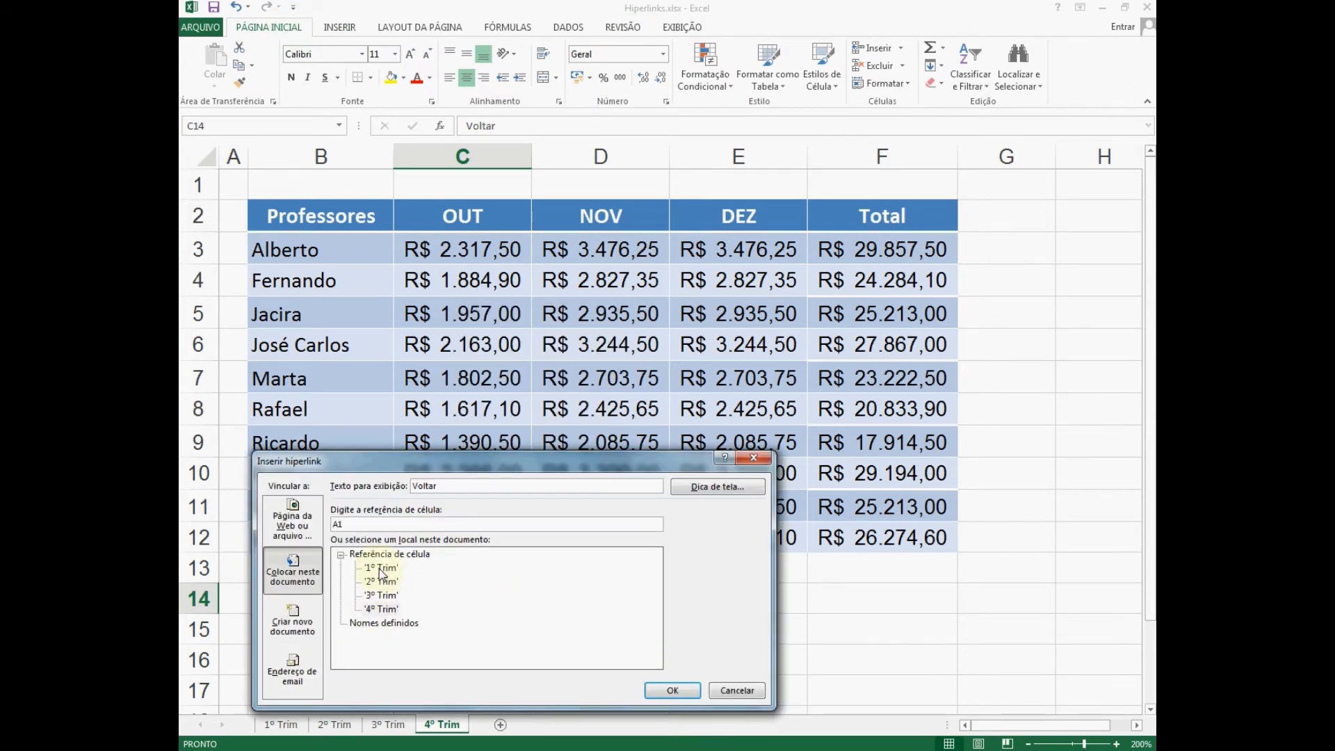
pyautogui.click(366, 526)
pyautogui.doubleClick(362, 527)
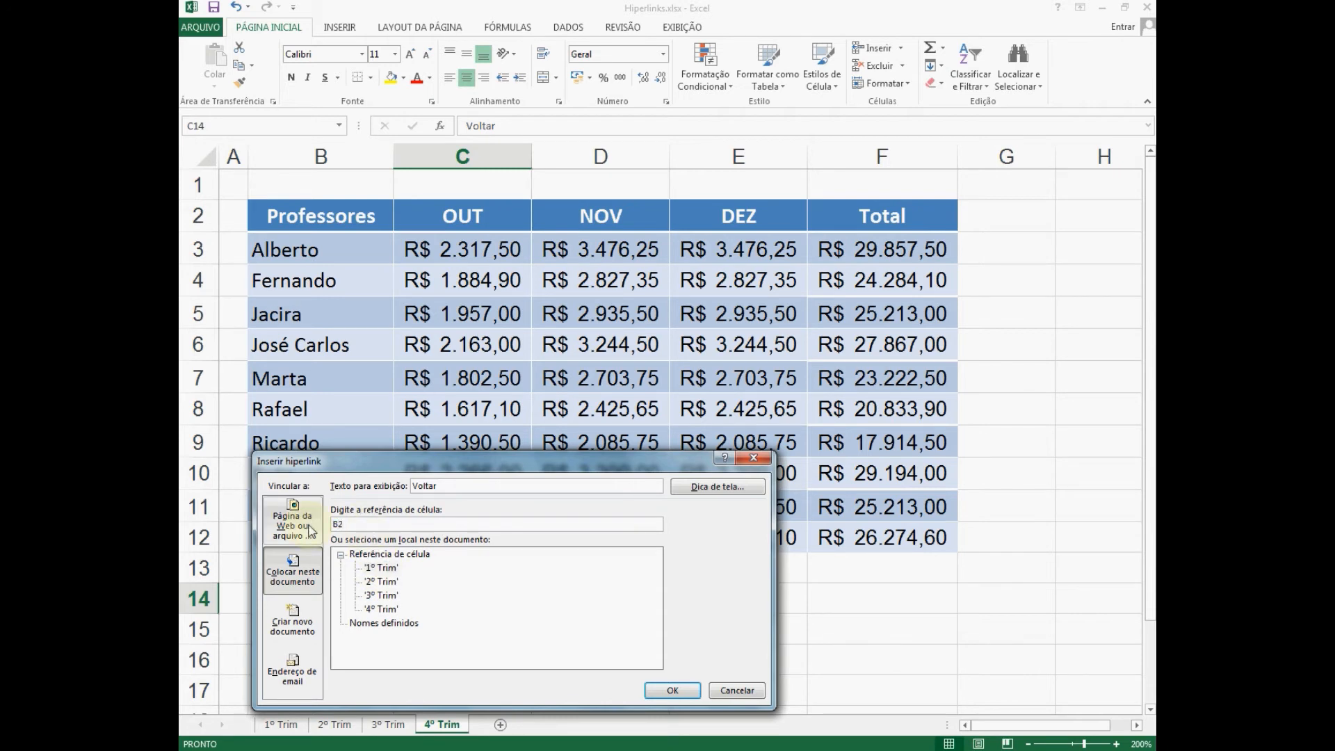
# Give the "Voltar" hyperlink on 4º Trim the screen tip "Voltar ao 1º Trimestre", create it and follow it.
pyautogui.click(712, 486)
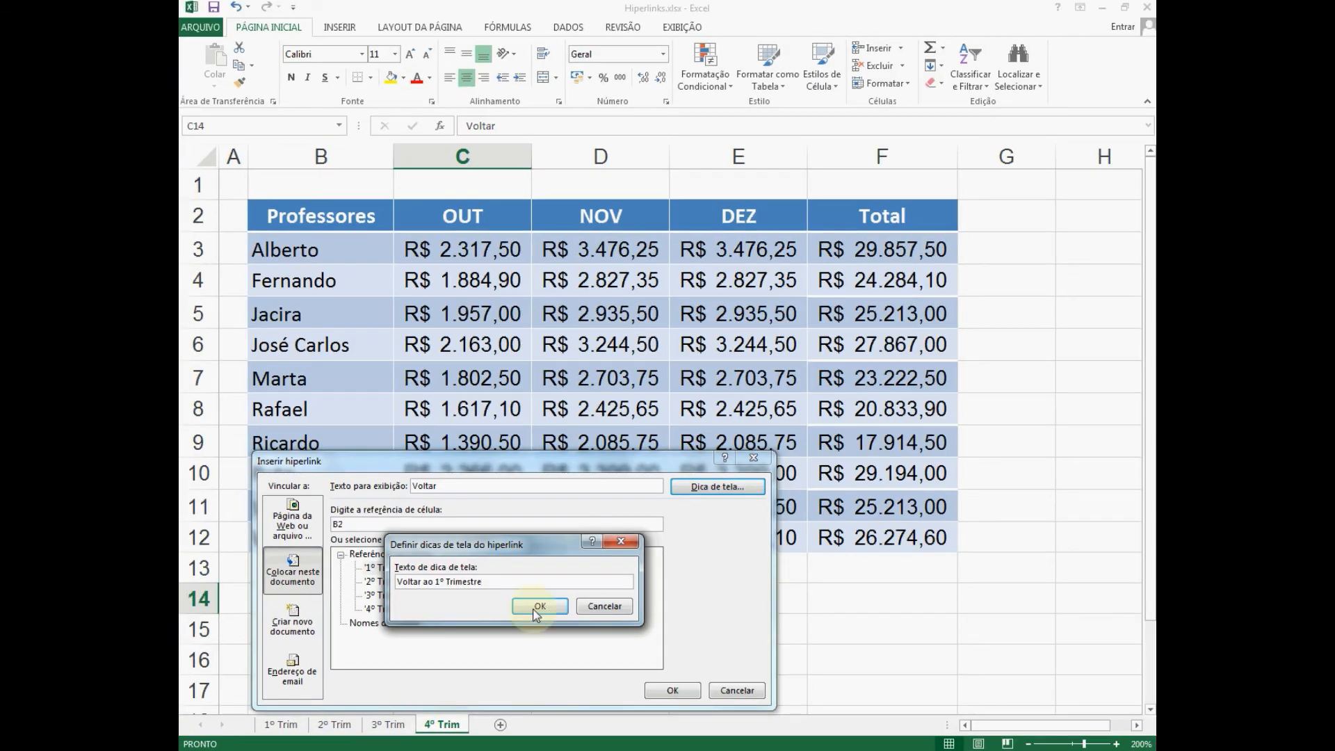
pyautogui.click(717, 431)
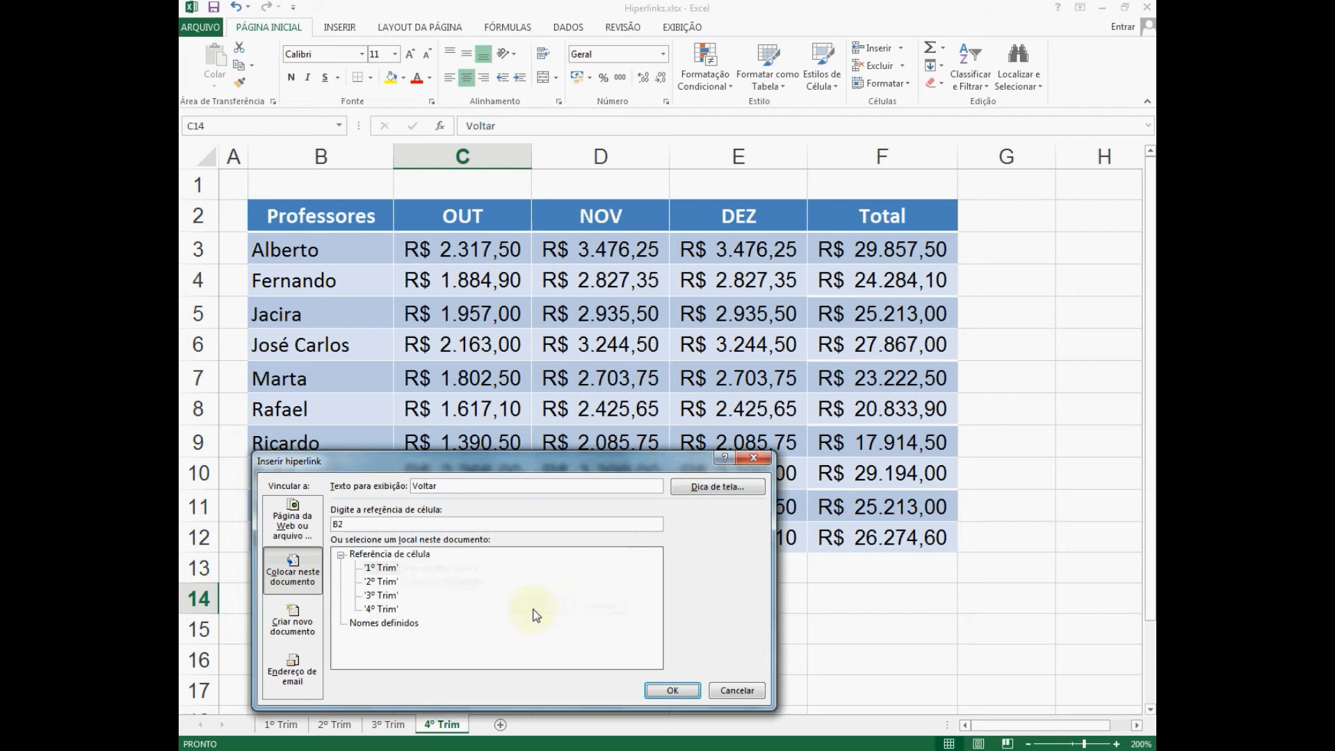
pyautogui.click(672, 688)
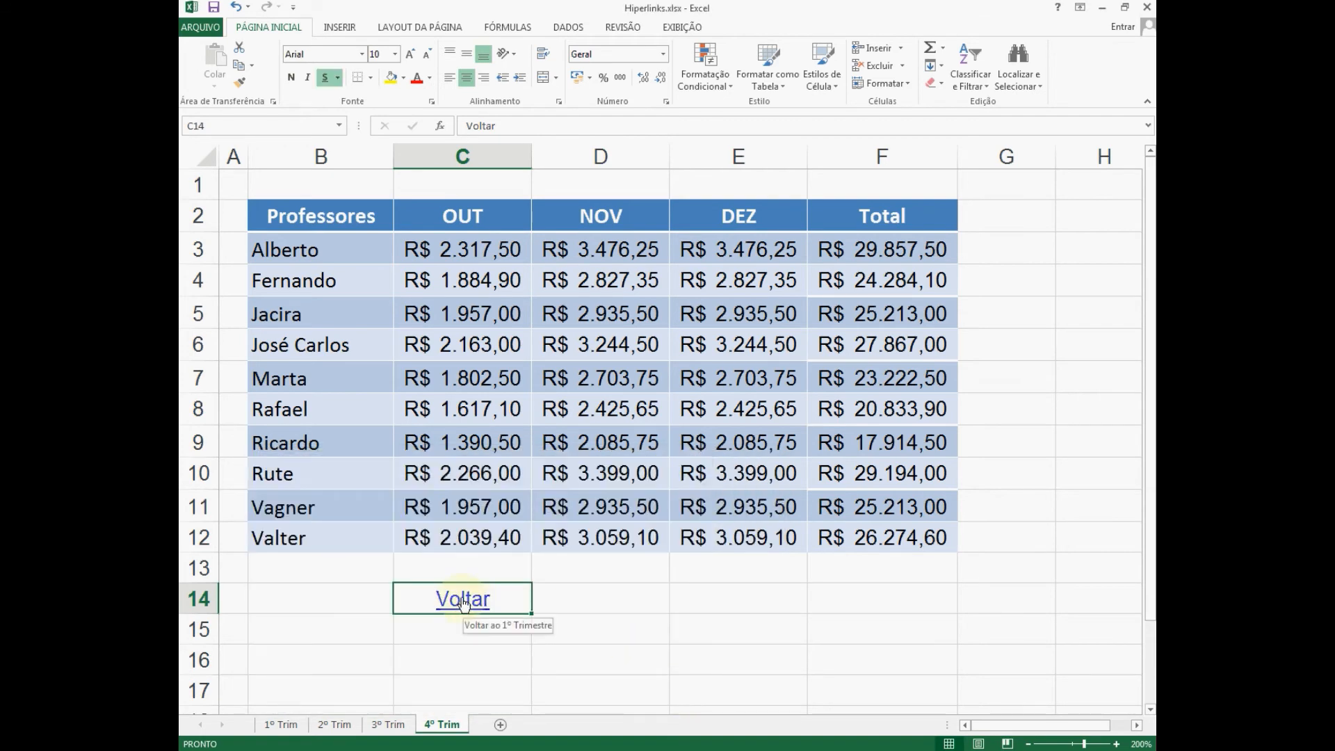
pyautogui.click(464, 603)
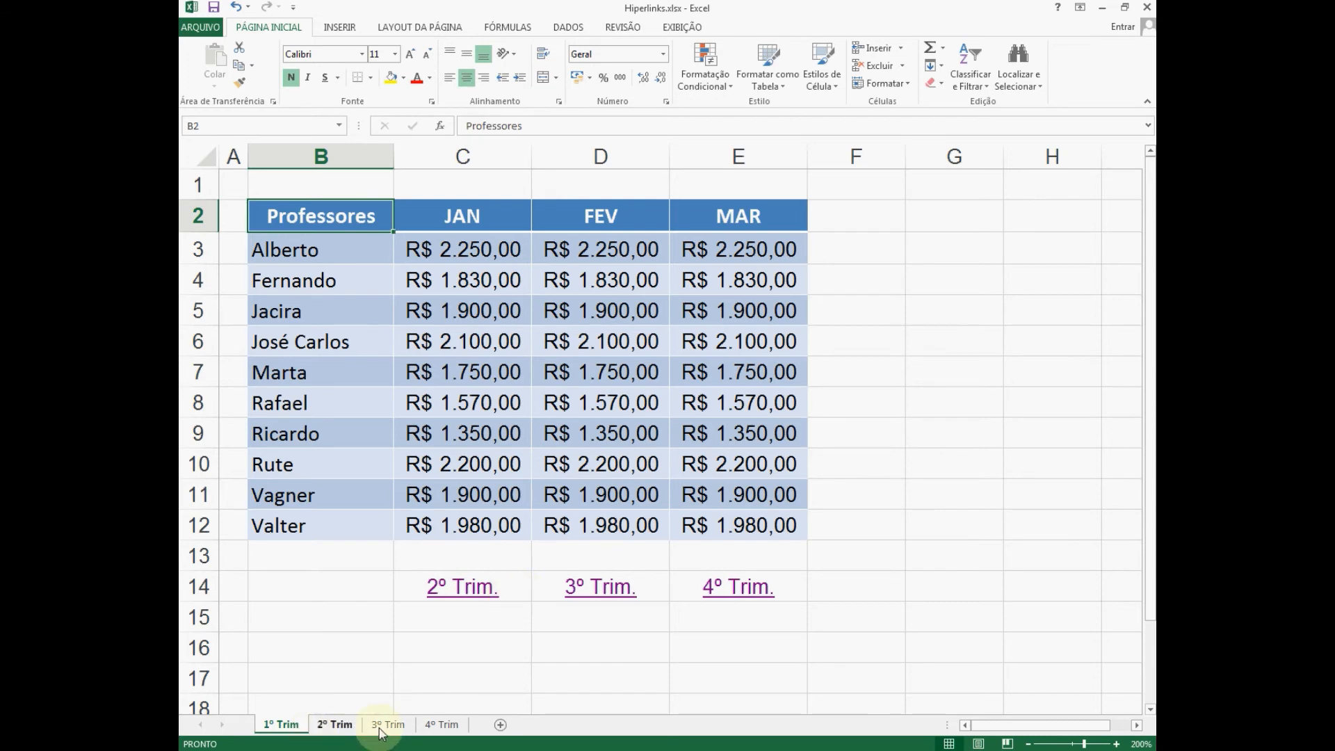
# Look over the row 14 cells around the "Voltar" link on the 4º, 3º and 2º Trim sheets and return to 1º Trim.
pyautogui.click(441, 725)
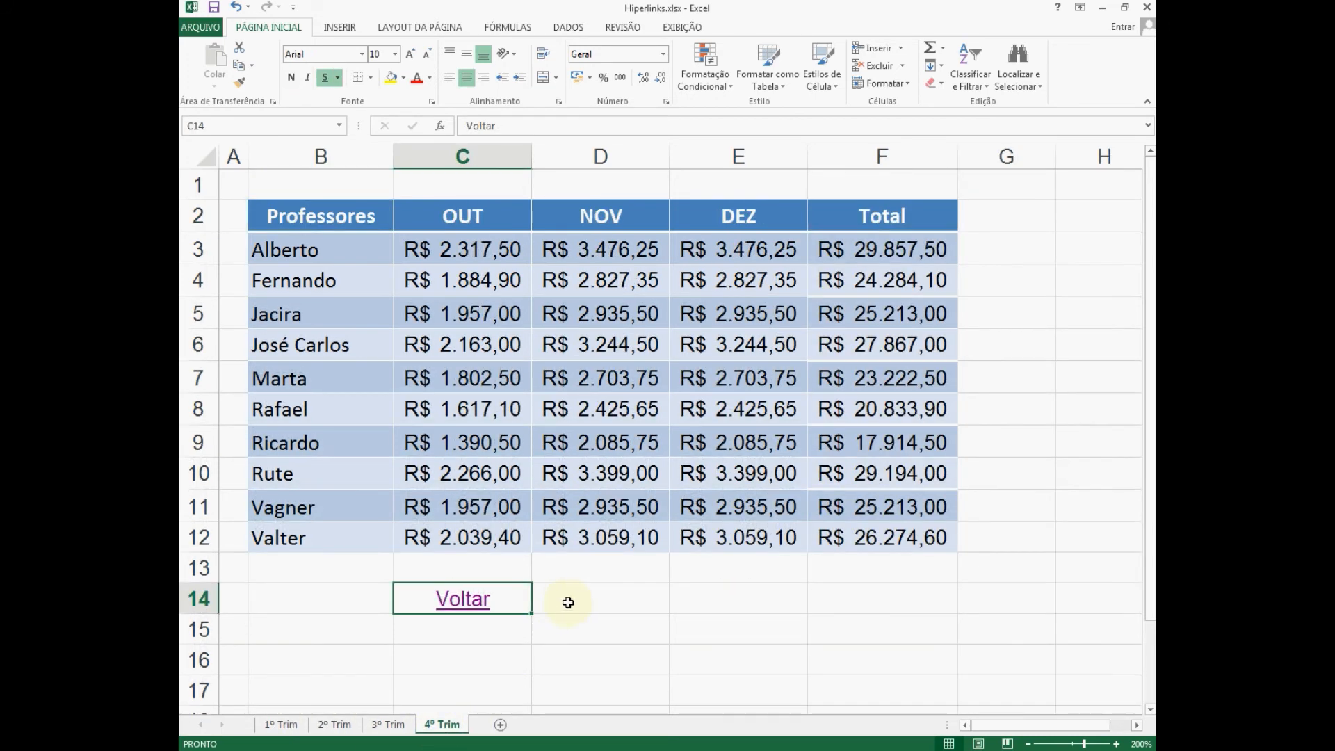
pyautogui.click(566, 601)
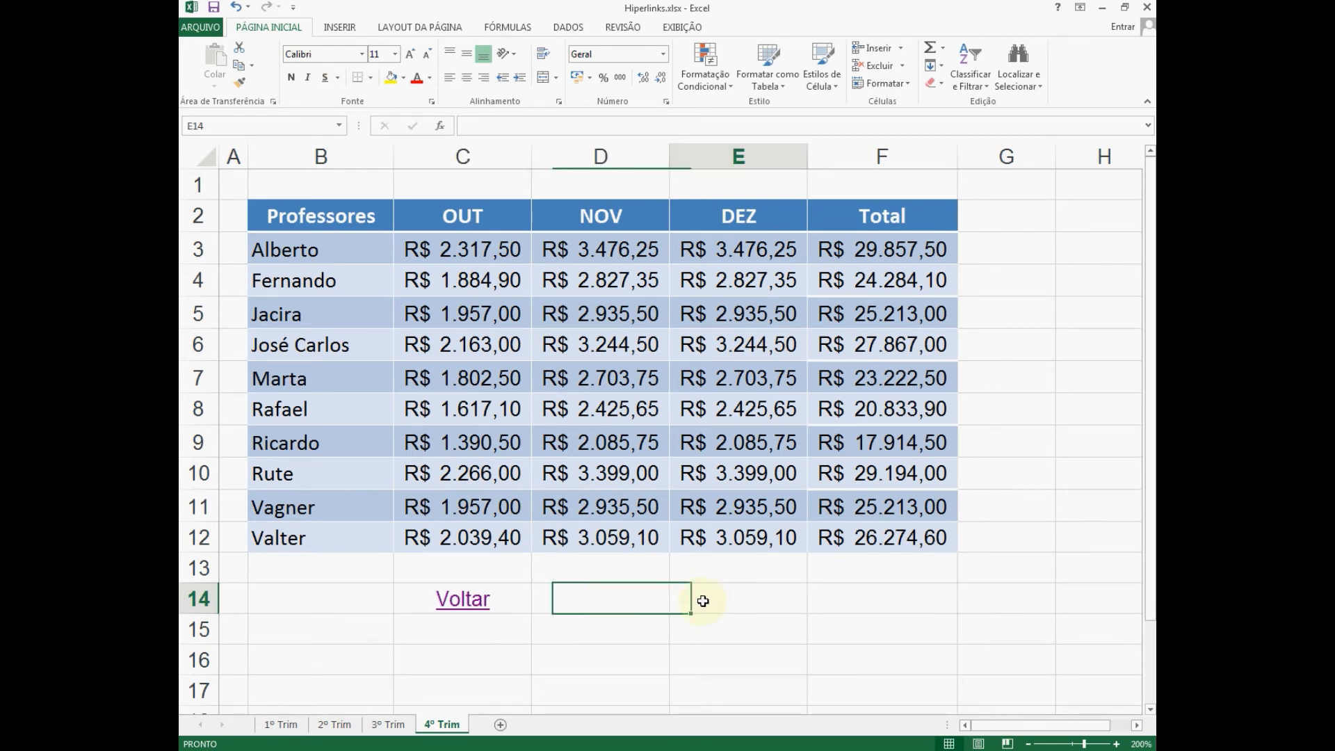
pyautogui.click(704, 597)
pyautogui.click(865, 604)
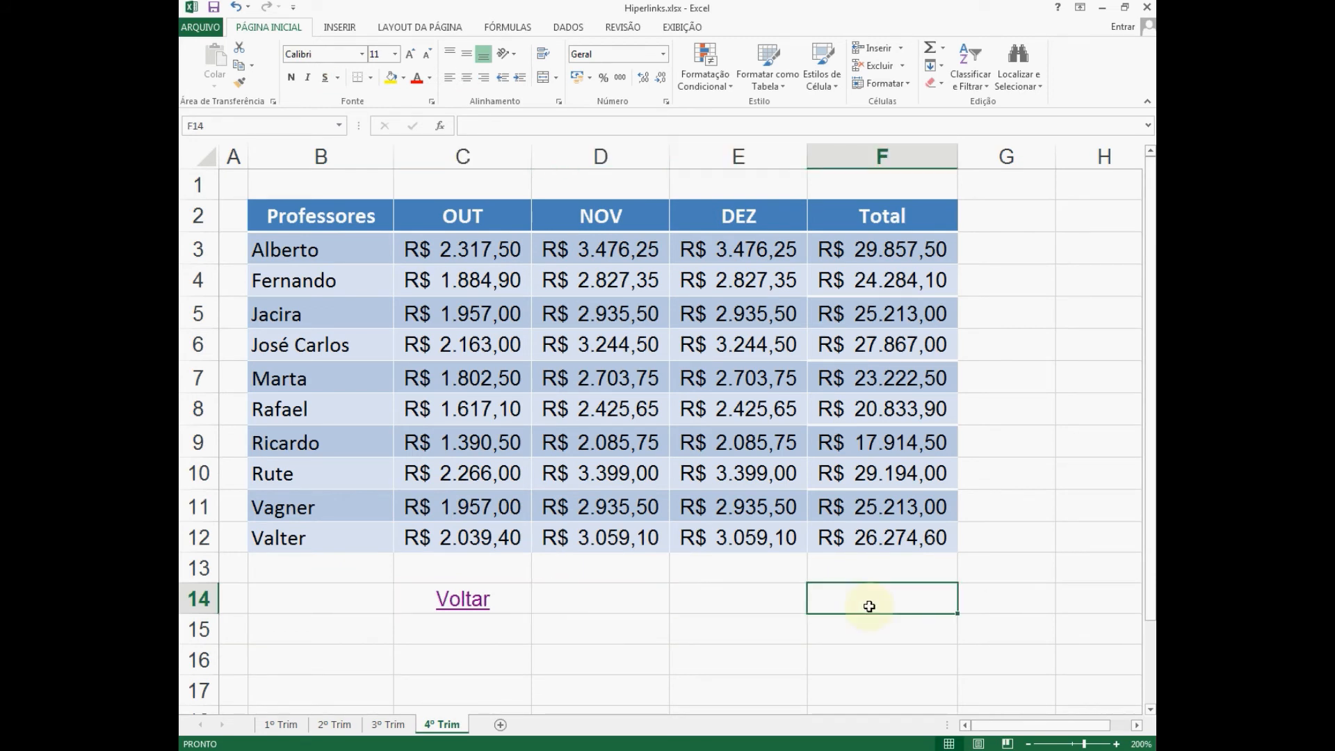
pyautogui.click(387, 725)
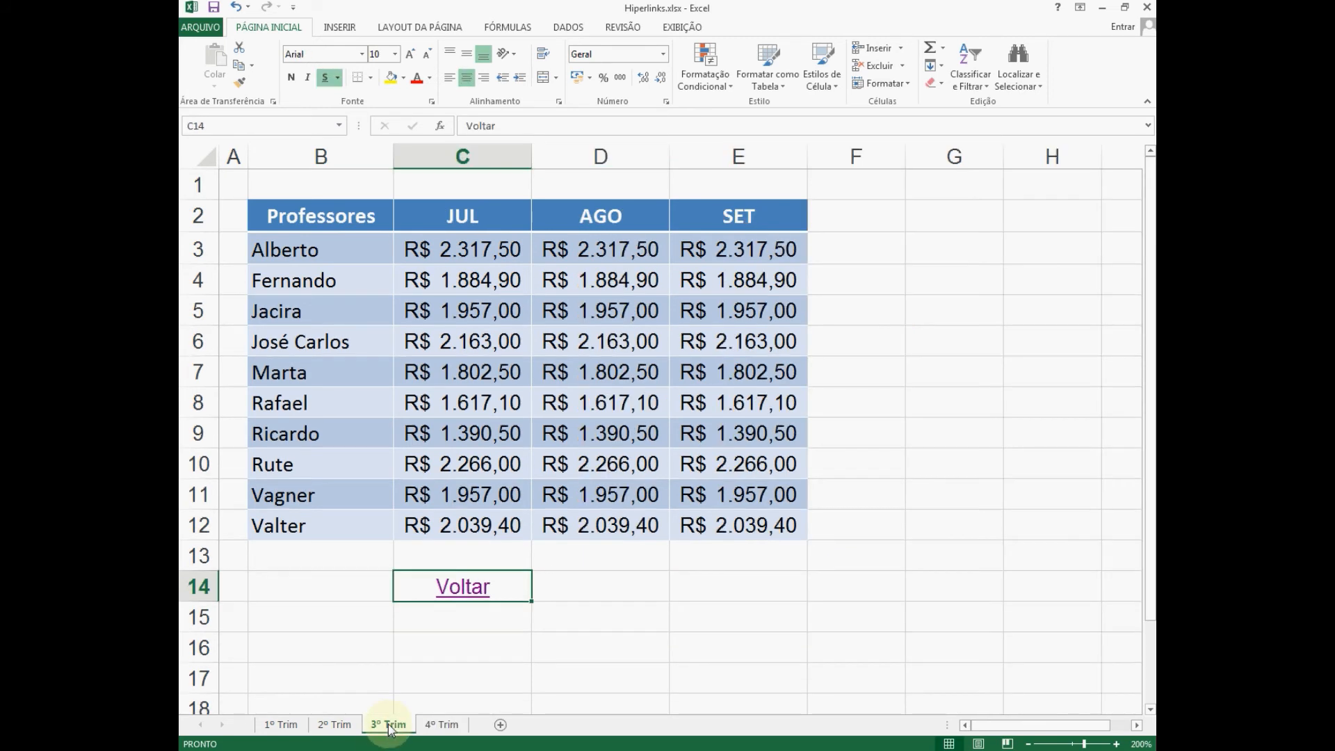
pyautogui.click(571, 587)
pyautogui.click(717, 606)
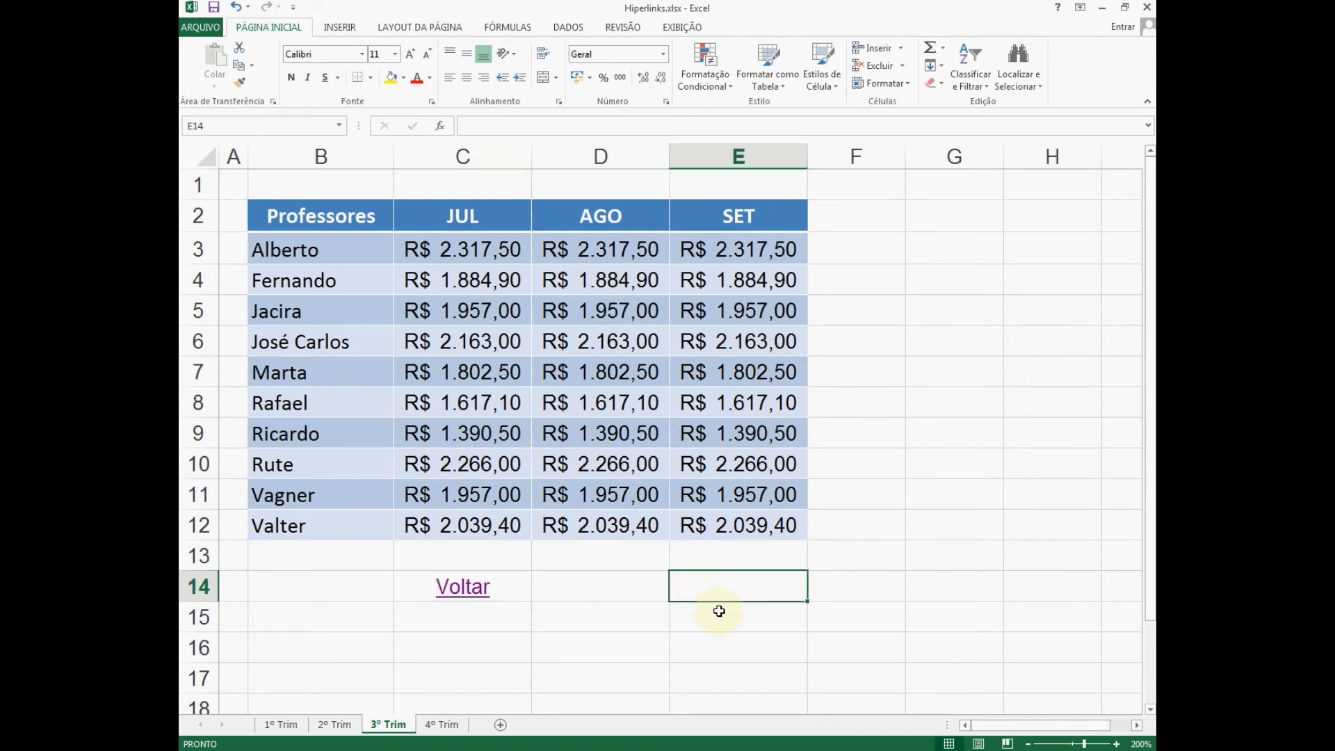
pyautogui.click(826, 584)
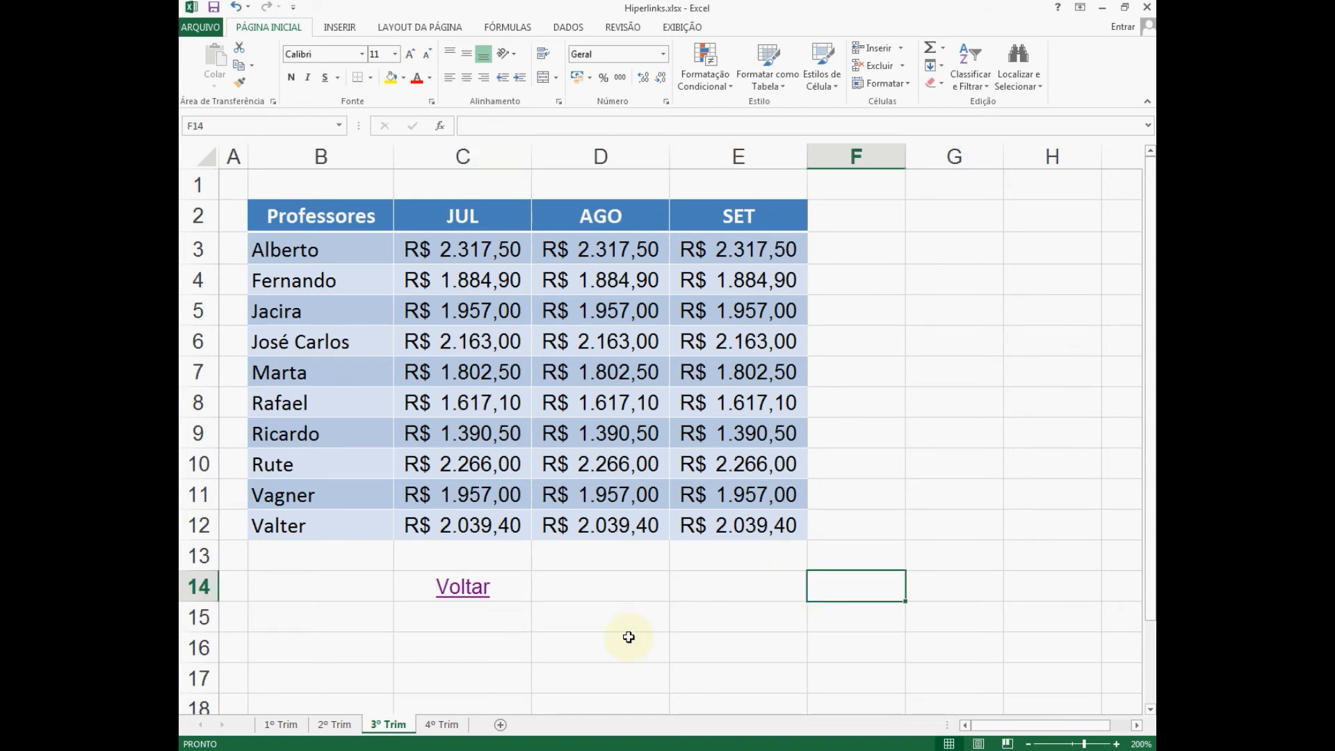
pyautogui.click(324, 727)
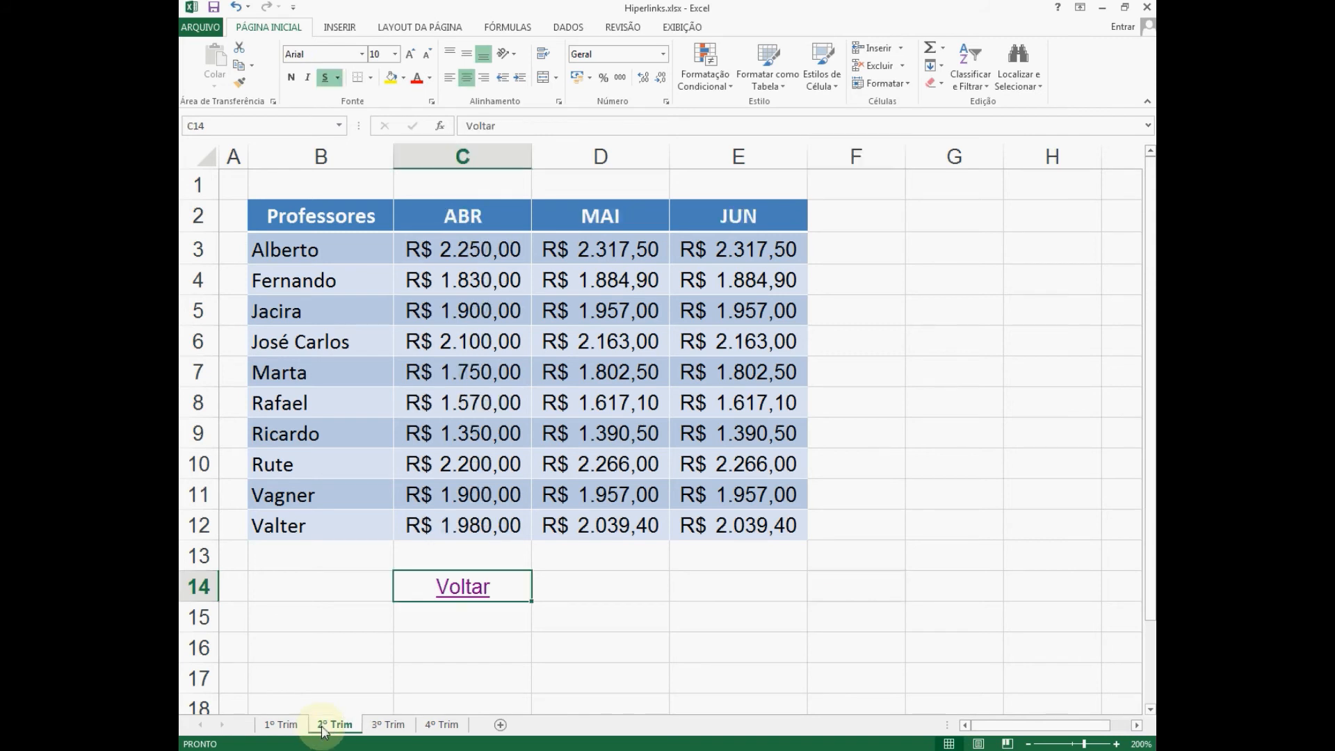
pyautogui.click(330, 590)
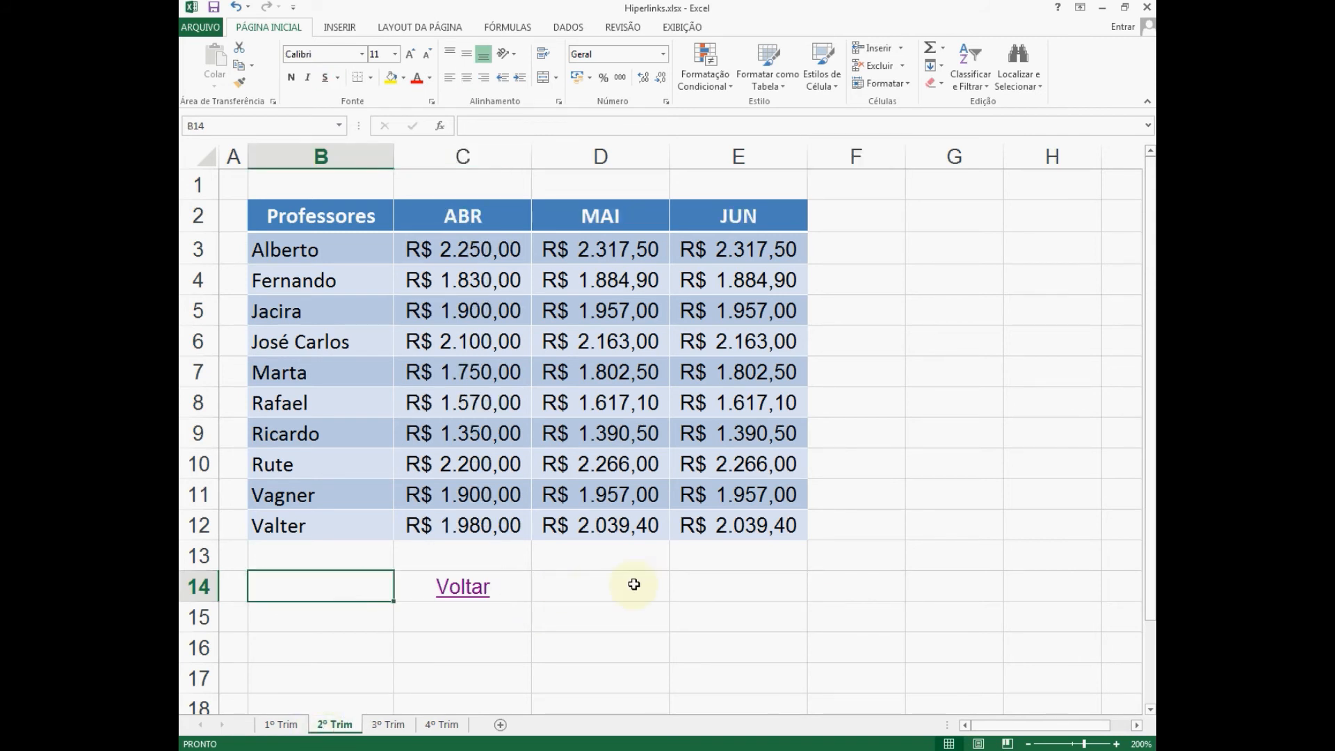
pyautogui.click(598, 585)
pyautogui.press('Right')
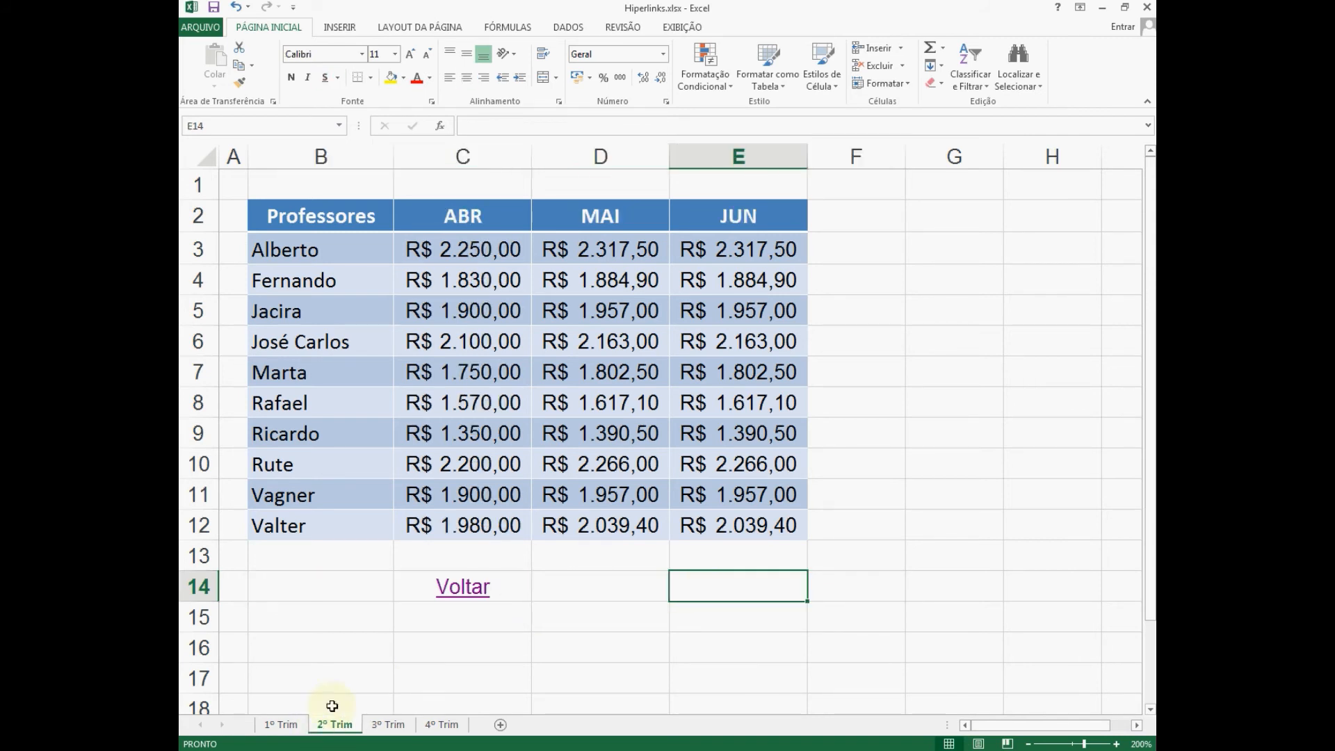
pyautogui.click(286, 726)
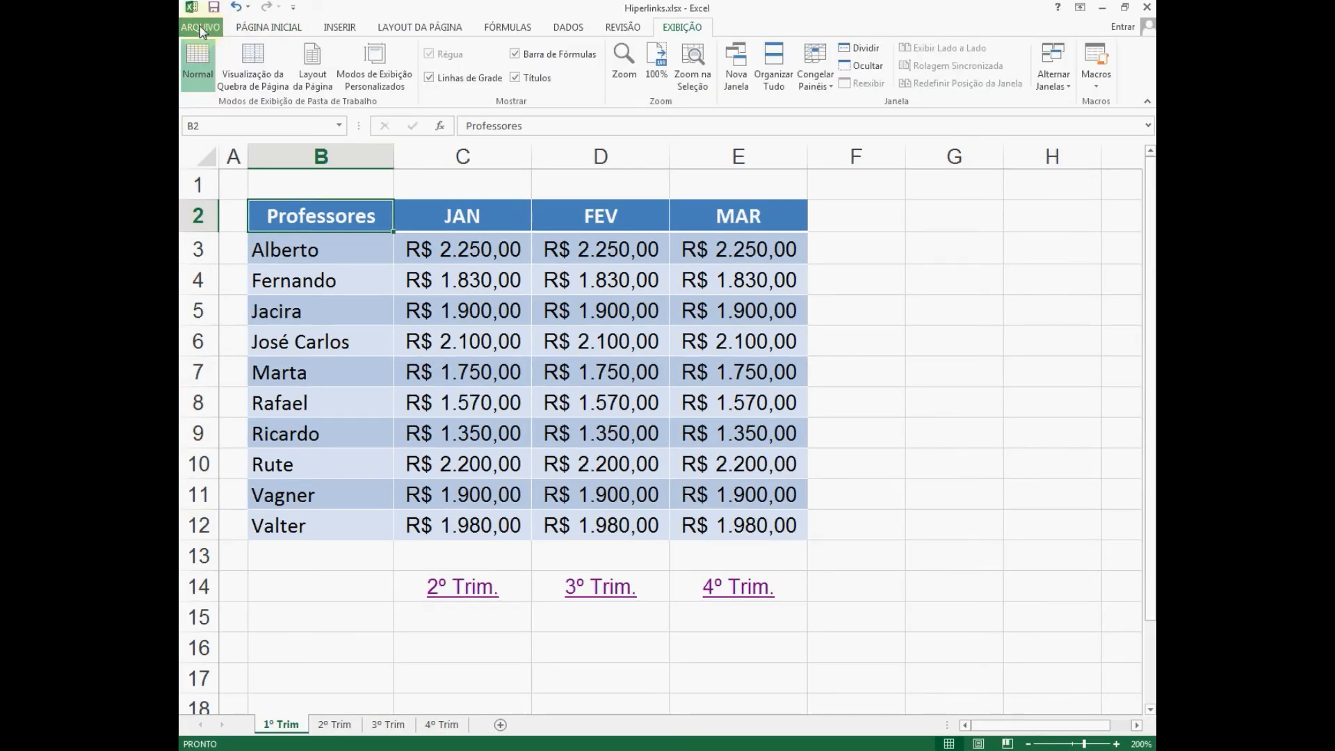
pyautogui.click(199, 27)
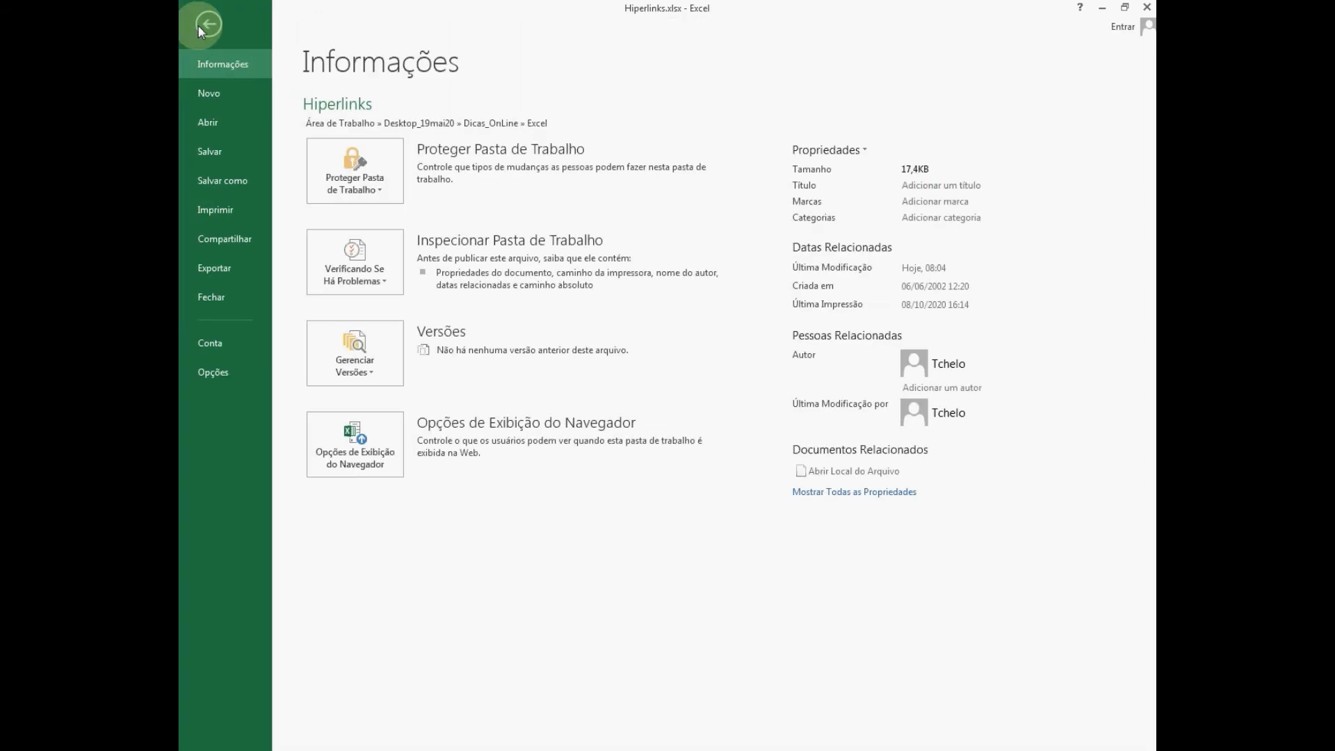
pyautogui.click(199, 31)
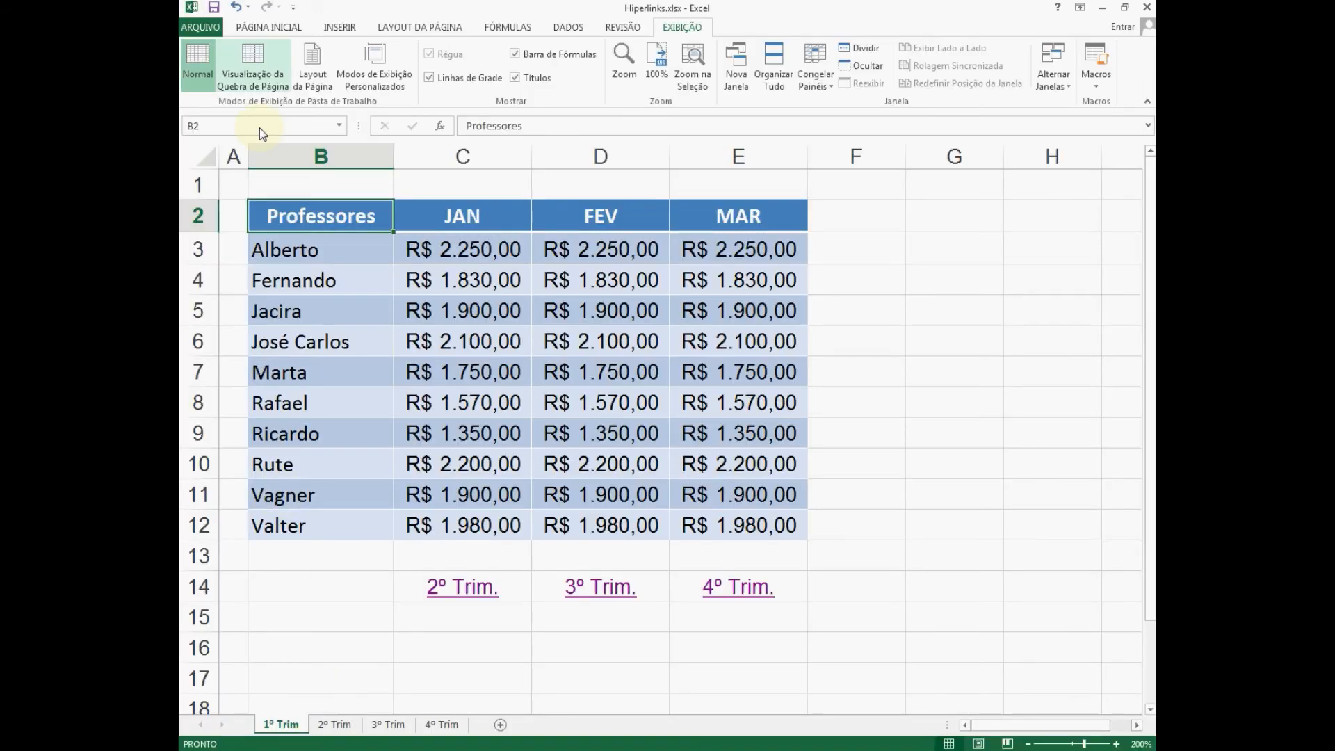
pyautogui.click(278, 27)
pyautogui.click(200, 28)
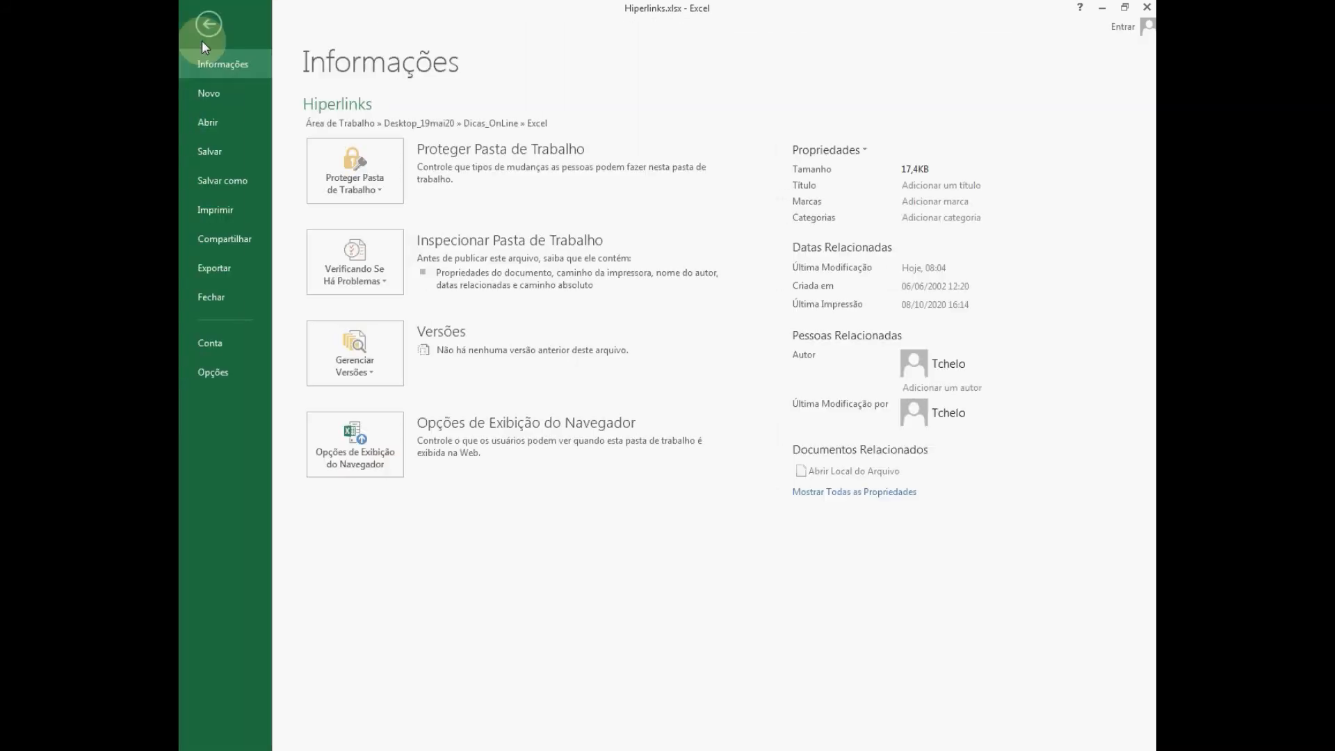
pyautogui.click(209, 25)
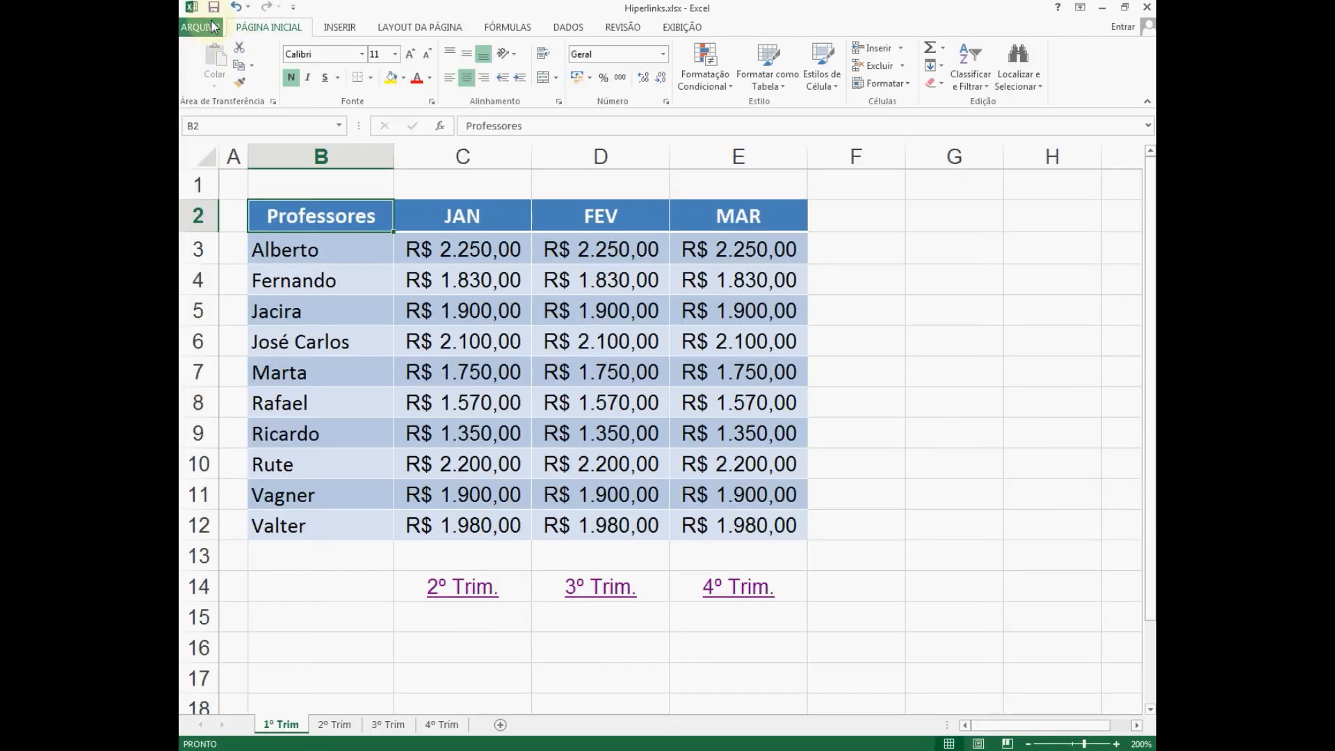
# Turn off the "Mostrar guias de planilha" display option for the Hiperlinks.xlsx workbook in the advanced Excel options.
pyautogui.click(213, 26)
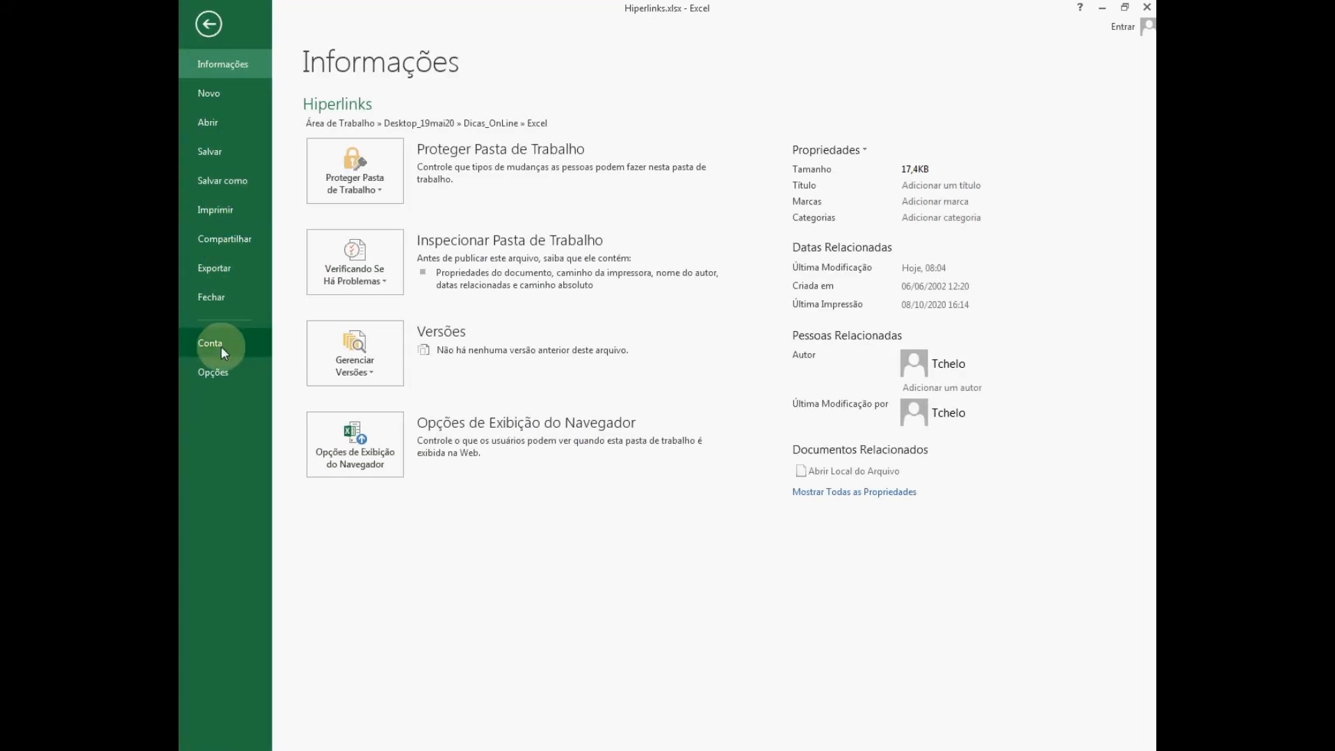
pyautogui.click(243, 377)
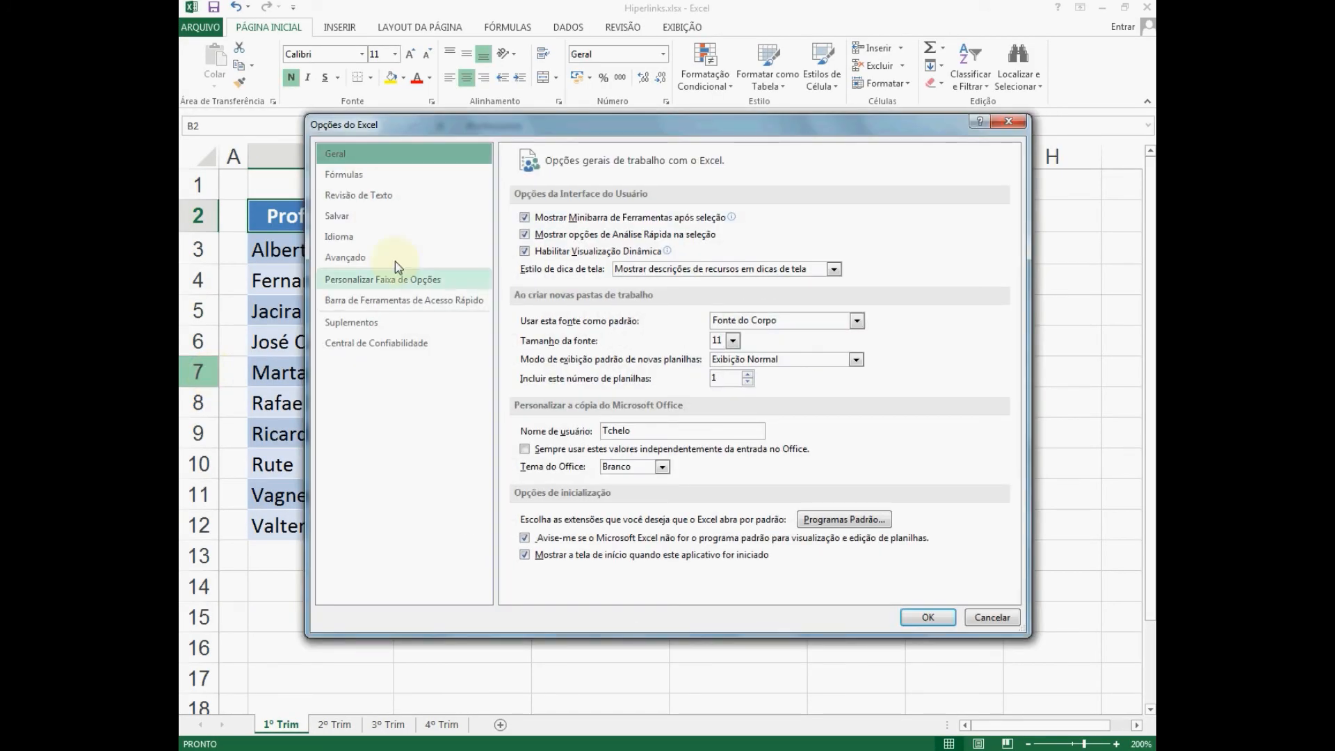
pyautogui.moveTo(635, 135); pyautogui.dragTo(604, 91)
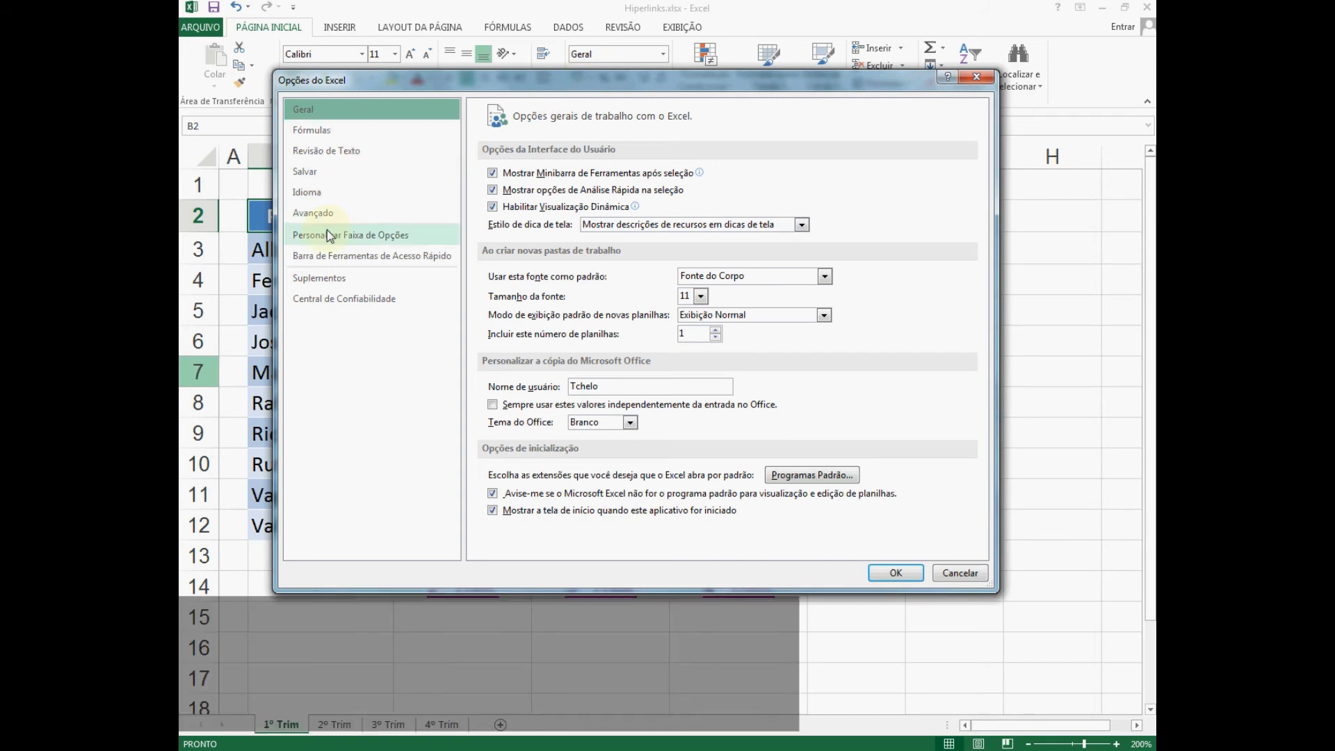
pyautogui.click(328, 215)
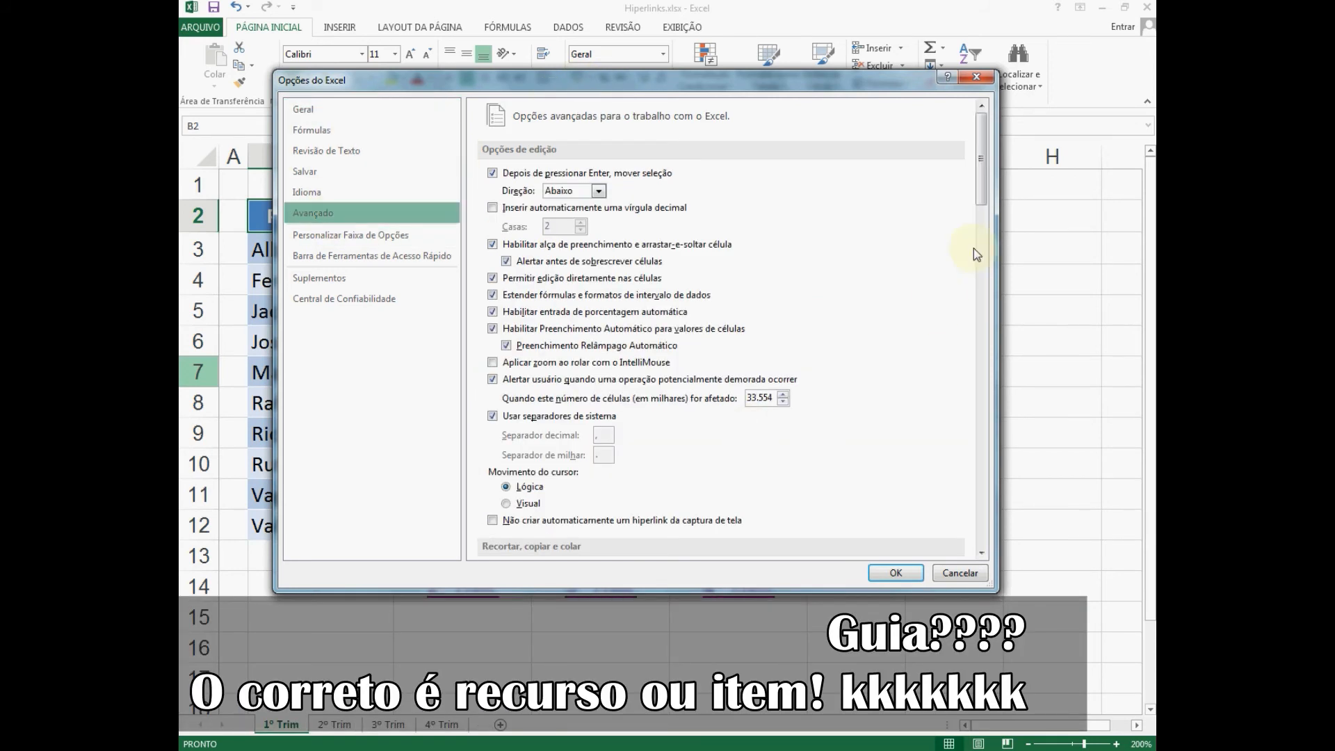
pyautogui.moveTo(983, 164); pyautogui.dragTo(1001, 356)
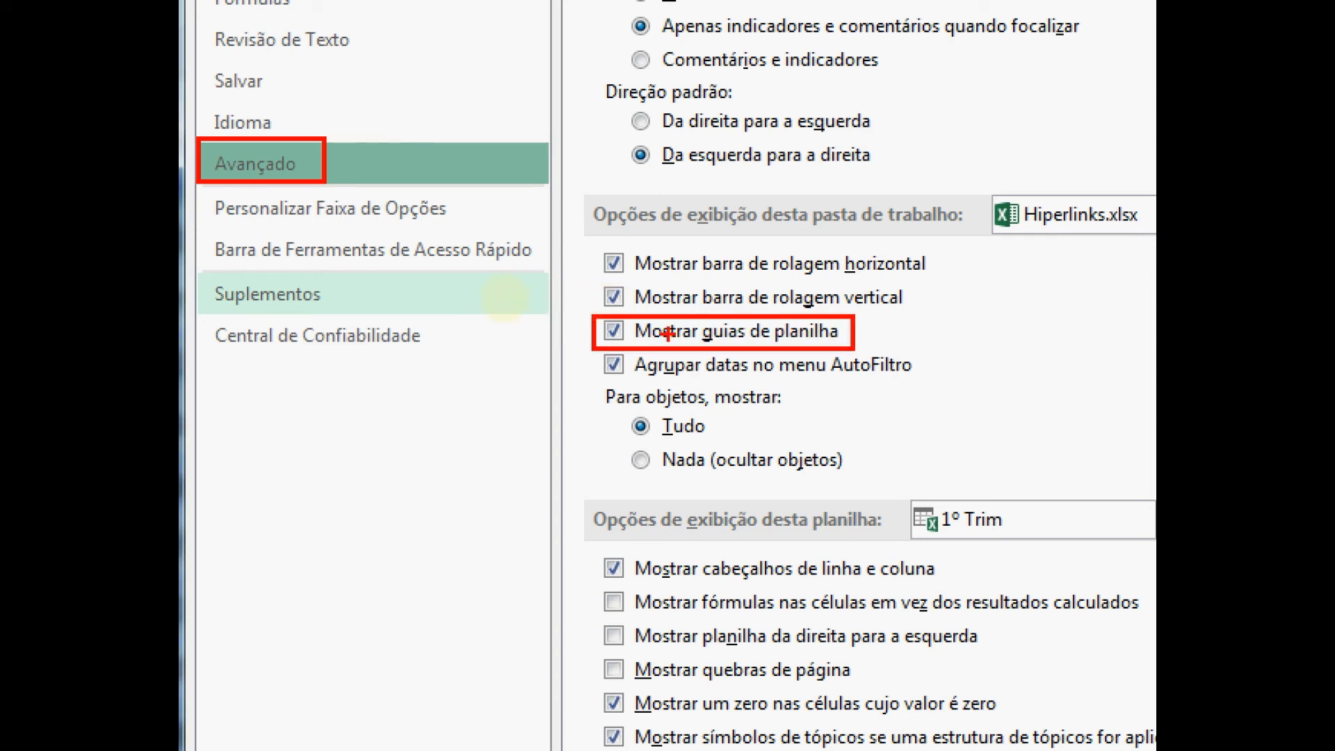
pyautogui.click(613, 331)
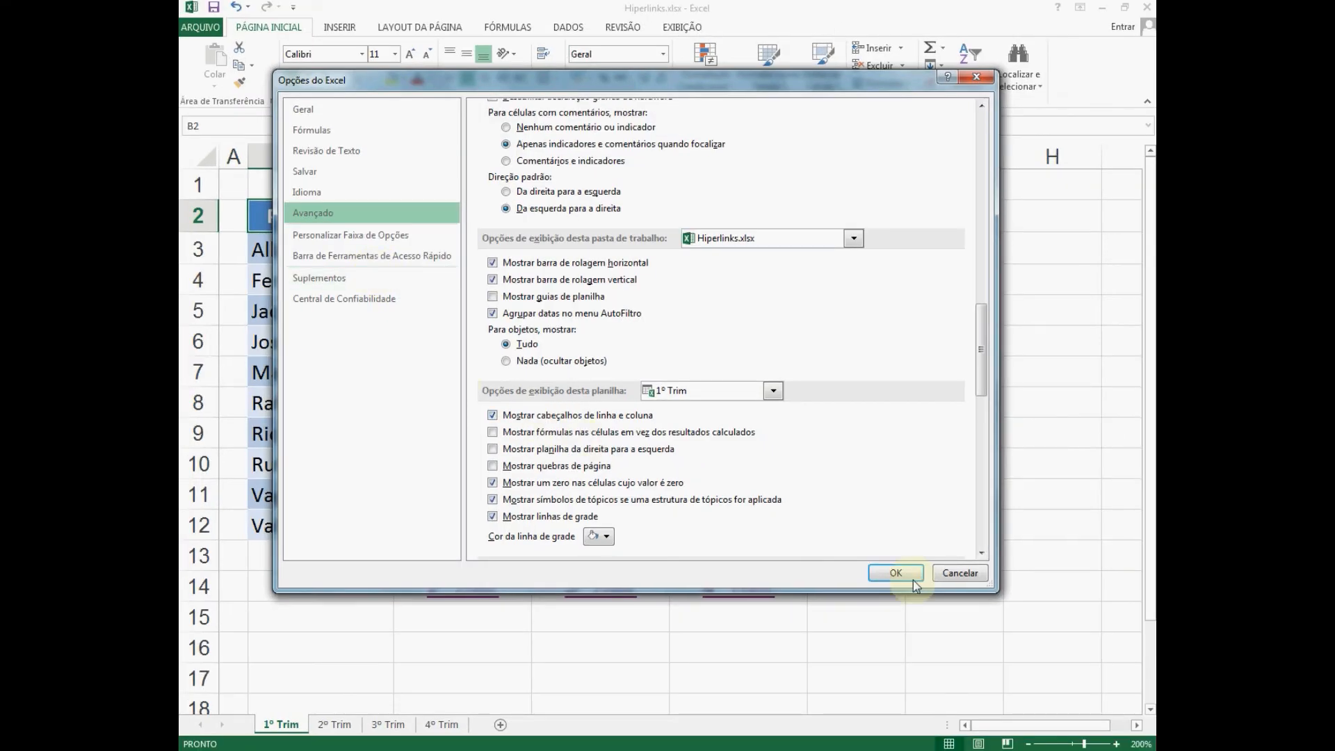
pyautogui.click(895, 573)
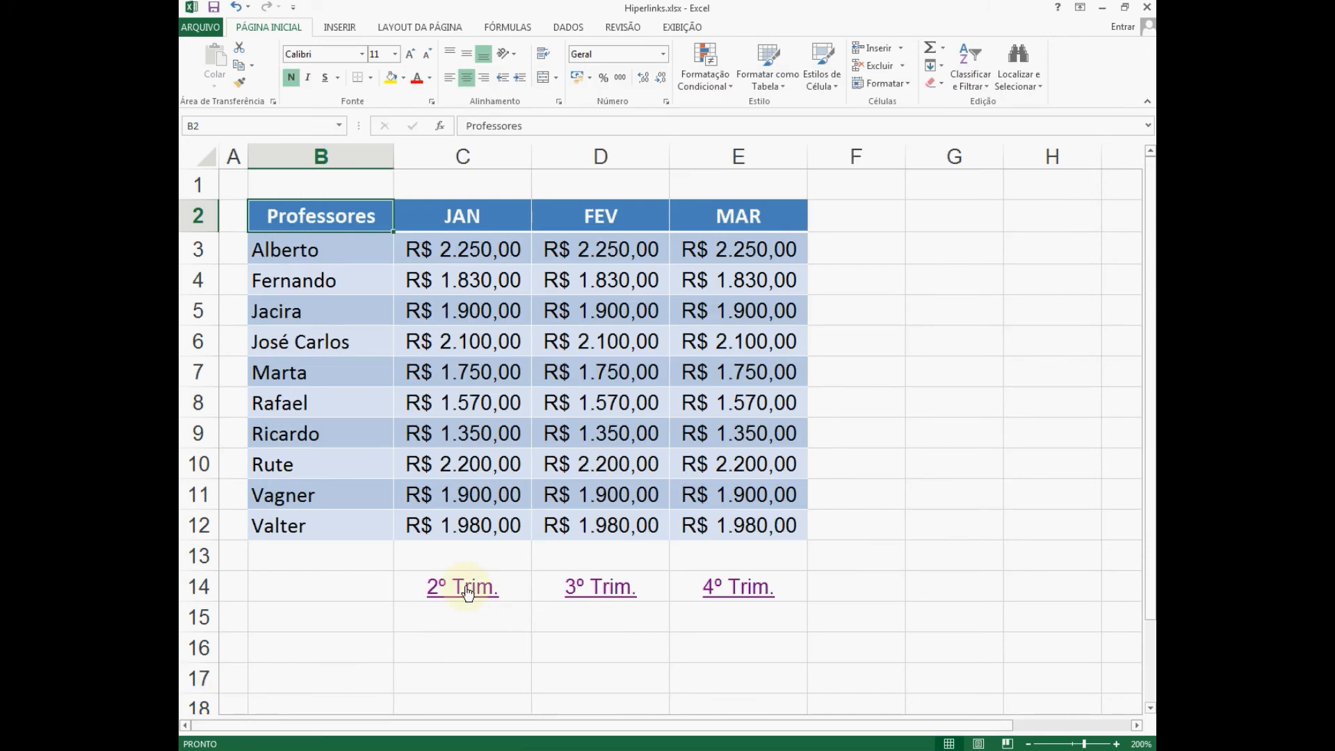
# Test the links by going from 1º Trim to the 2º, 3º and 4º Trim sheets, returning through "Voltar" each time.
pyautogui.moveTo(468, 594)
pyautogui.click(468, 593)
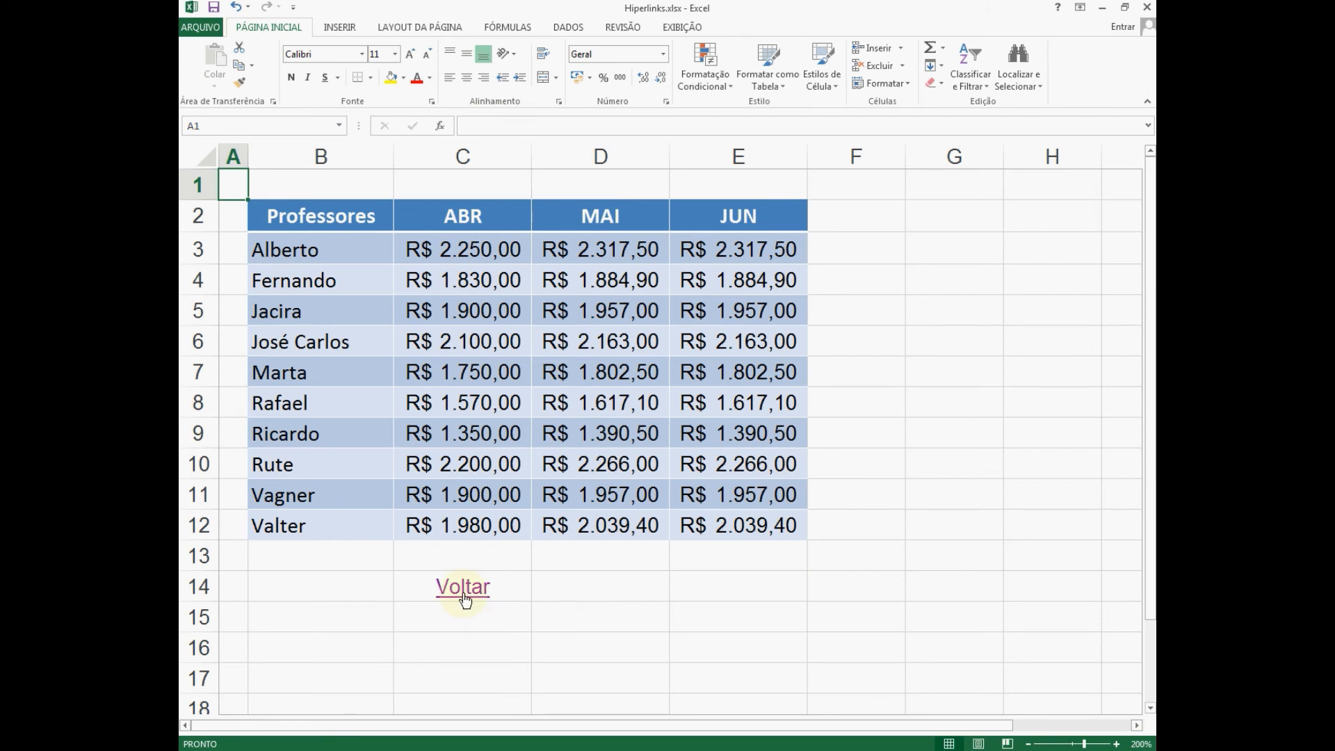
pyautogui.click(464, 598)
pyautogui.click(590, 593)
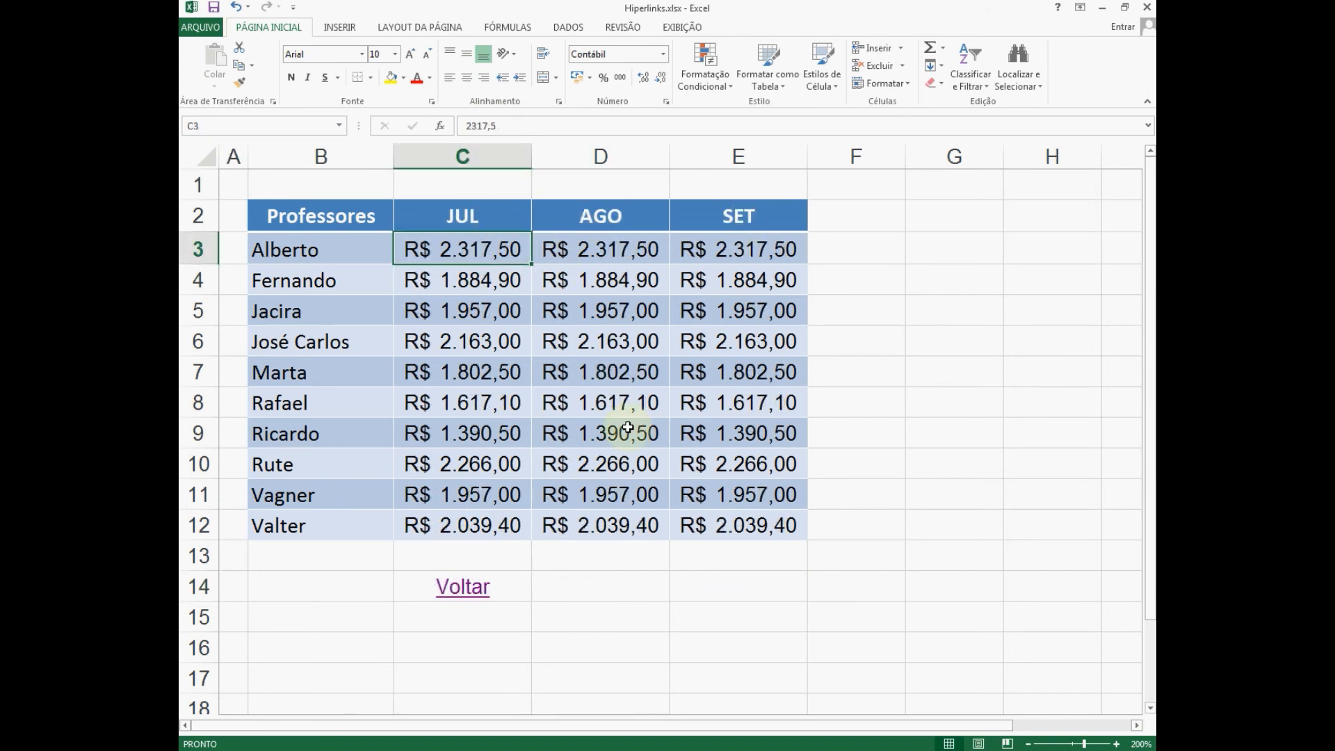
pyautogui.click(479, 595)
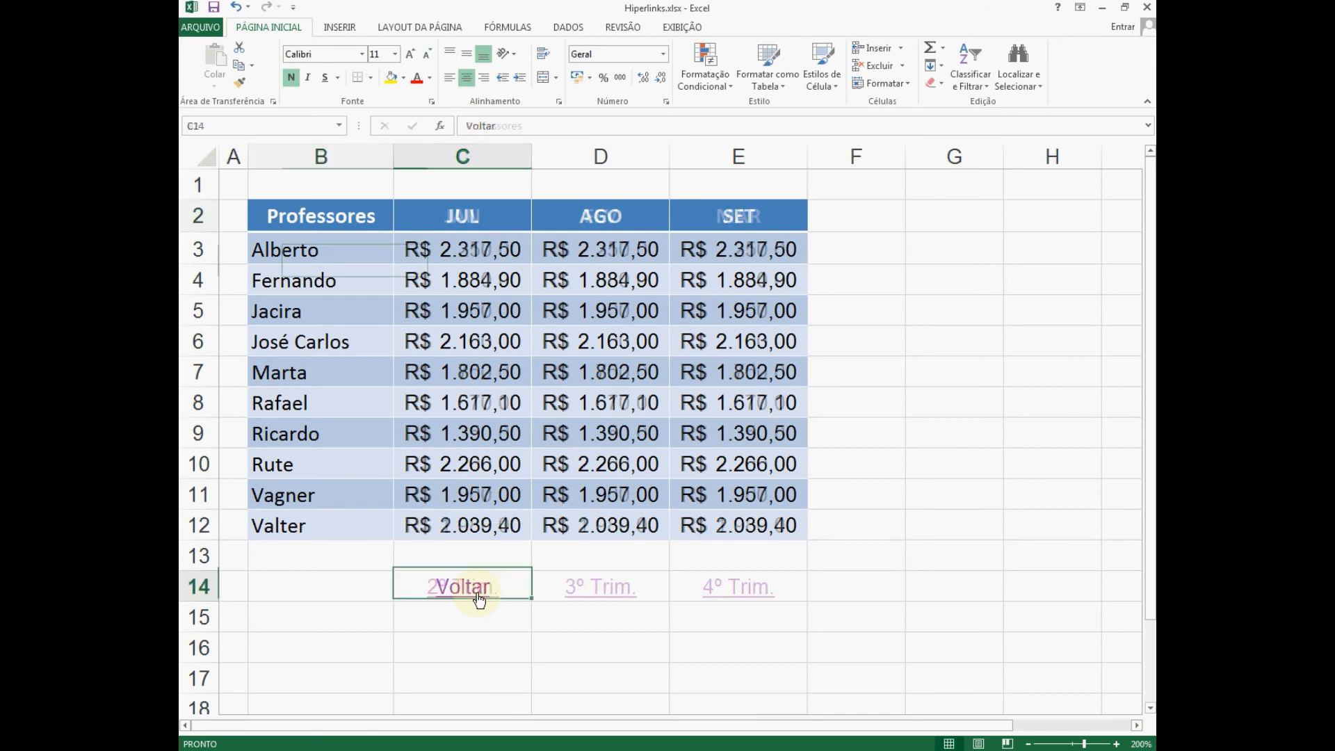
pyautogui.click(723, 597)
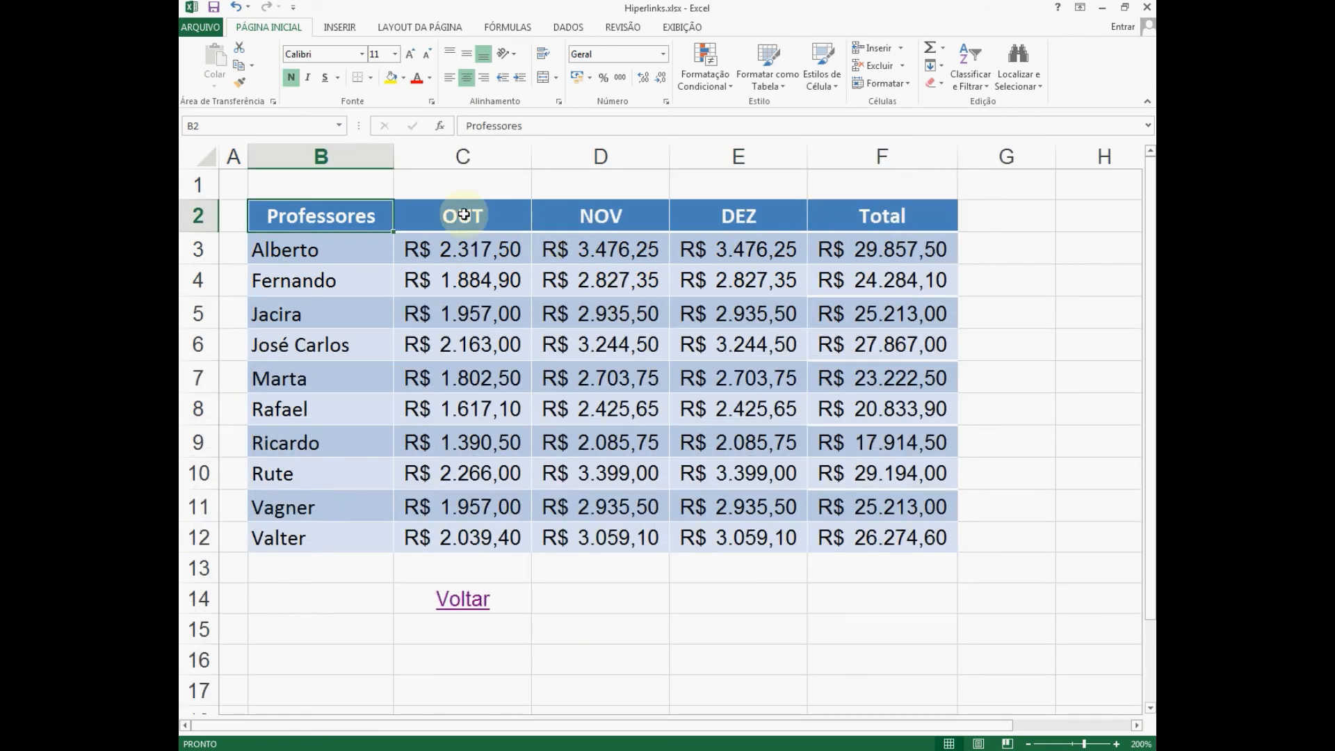
pyautogui.click(478, 609)
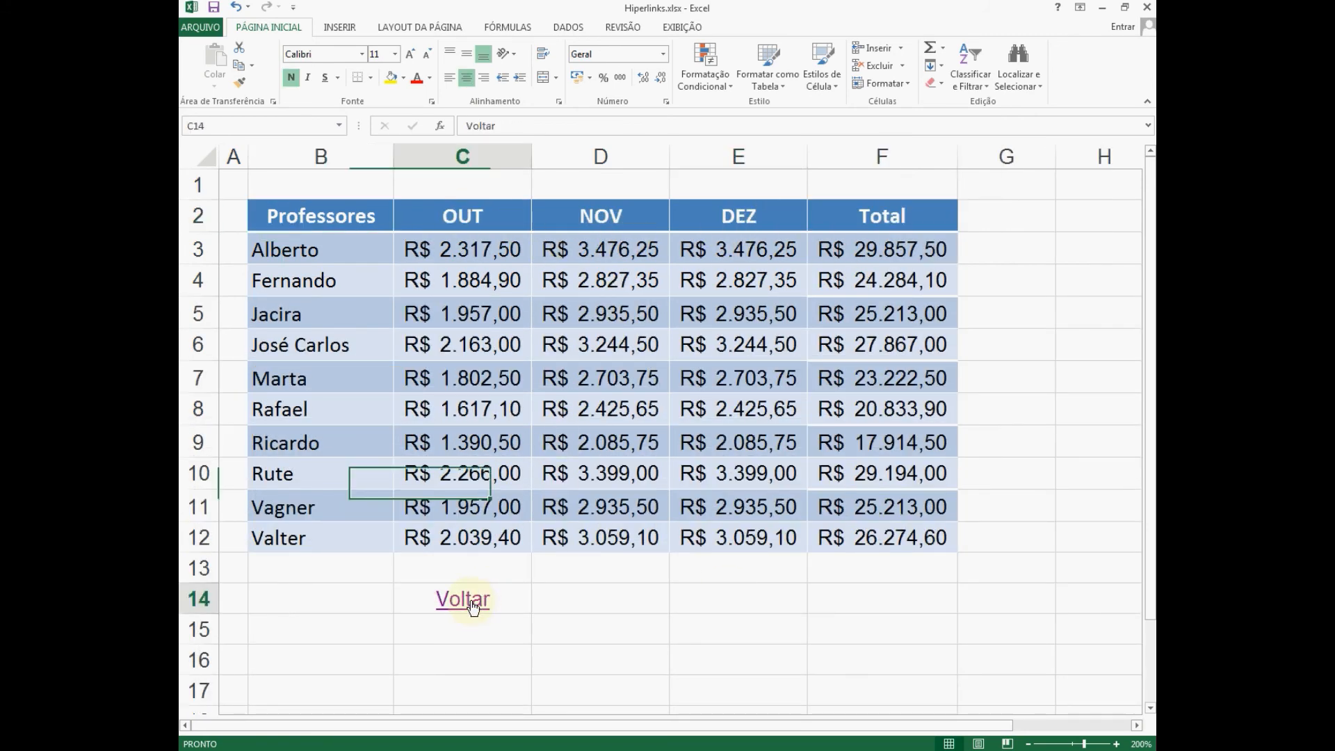